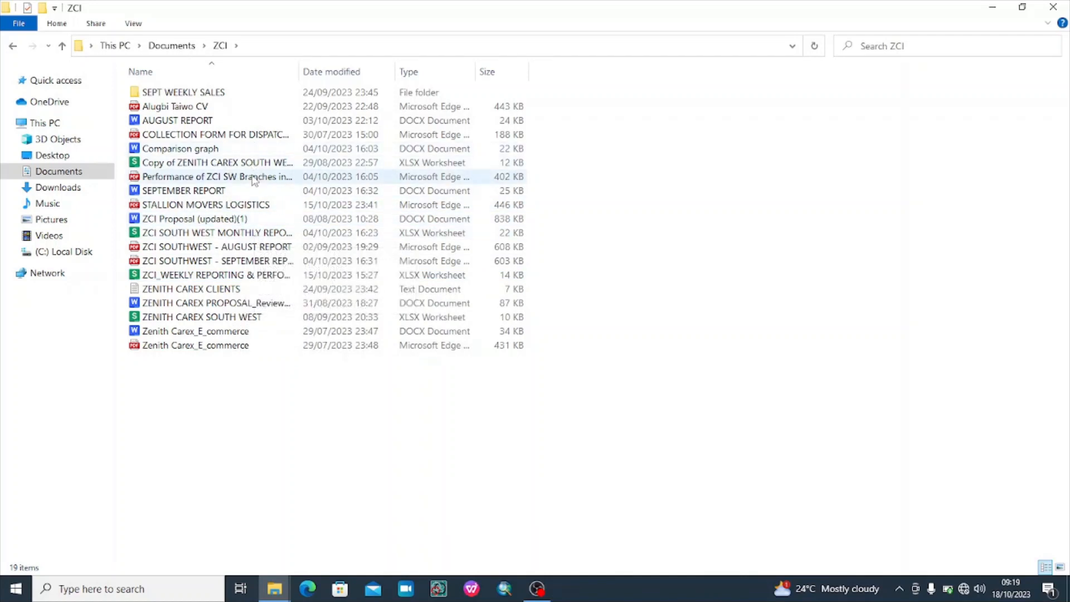
Open ZCI SOUTH WEST MONTHLY REPORT in Excel from the Documents > ZCI folder
left_click(253, 278)
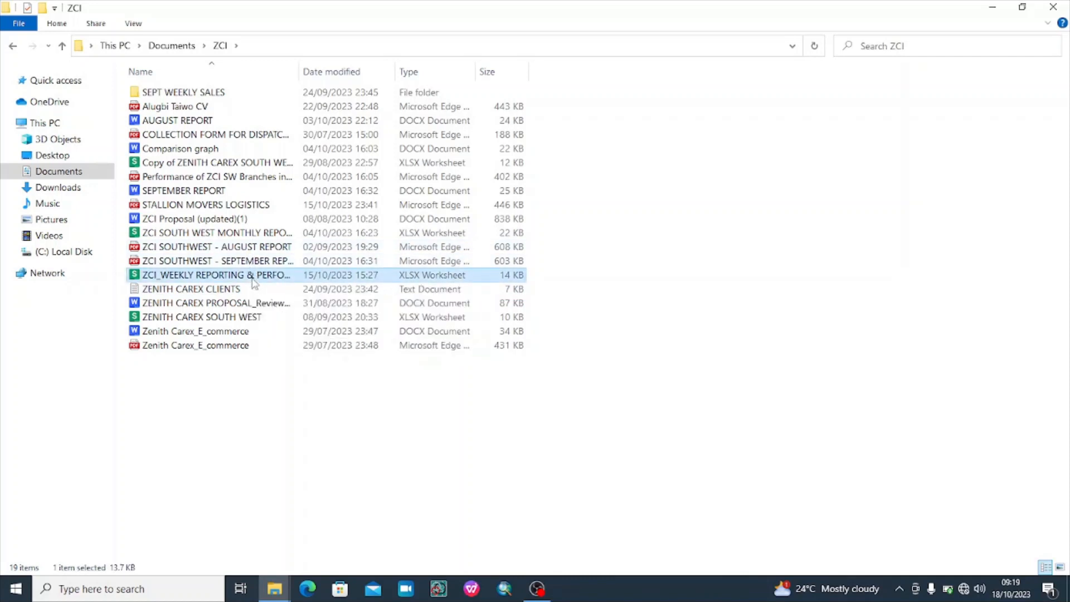
right_click(254, 283)
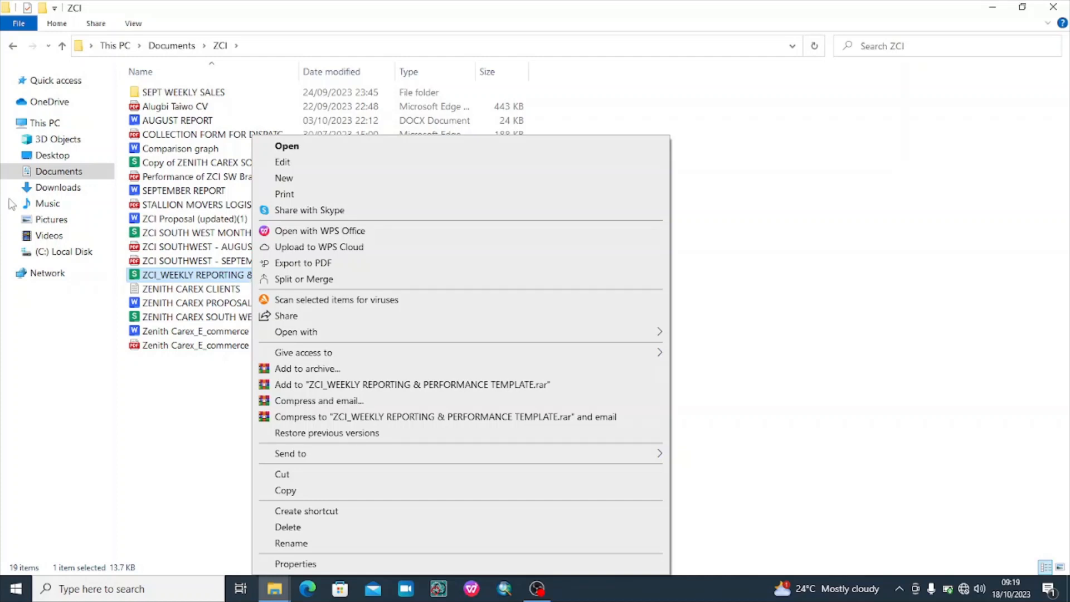
left_click(72, 177)
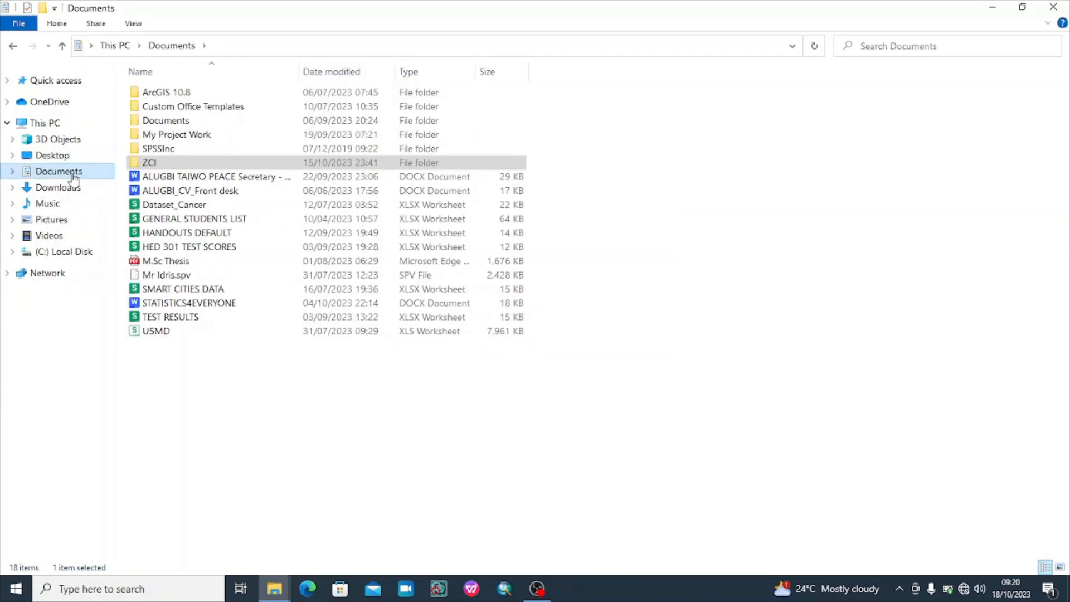
double_click(196, 163)
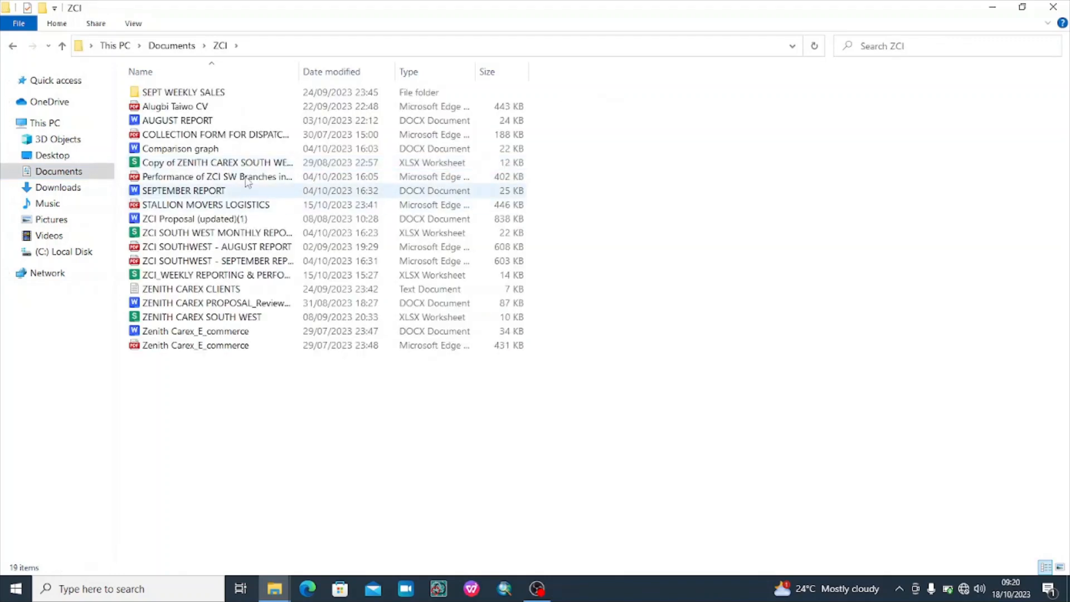
left_click(260, 164)
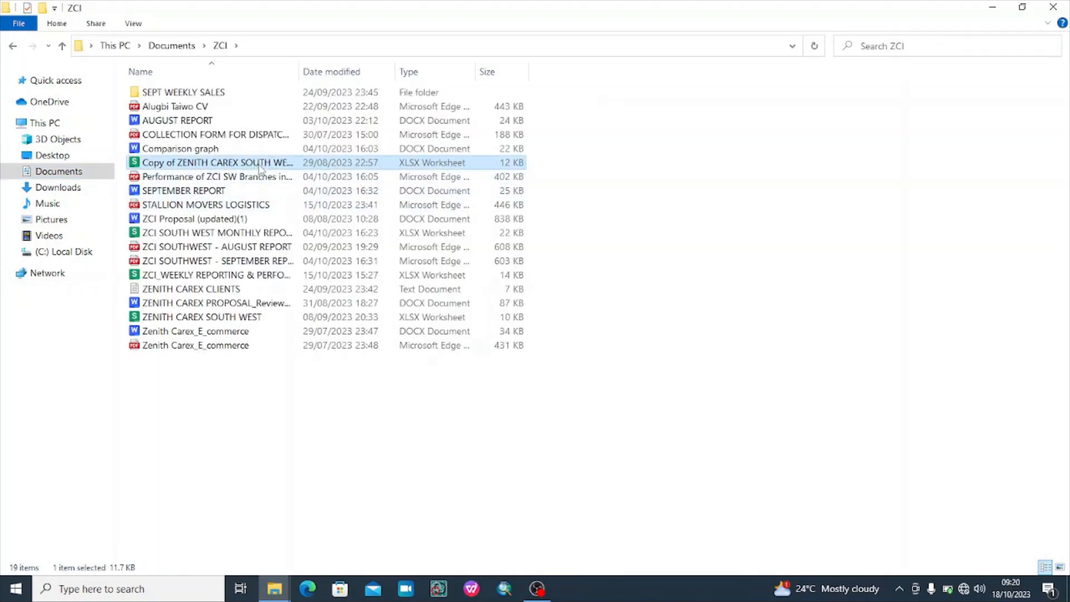
left_click(265, 234)
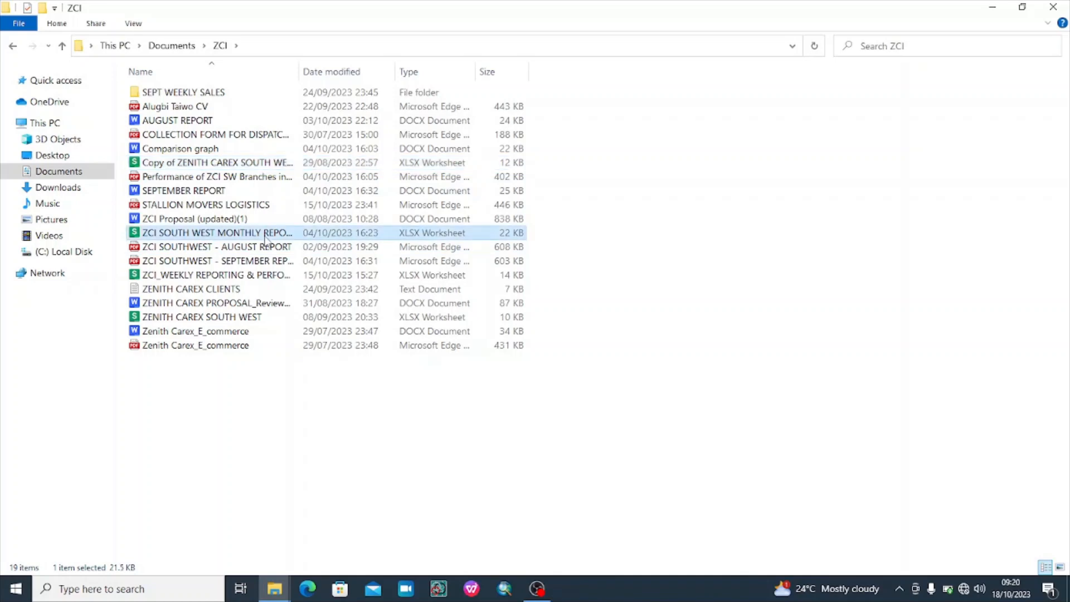
right_click(263, 234)
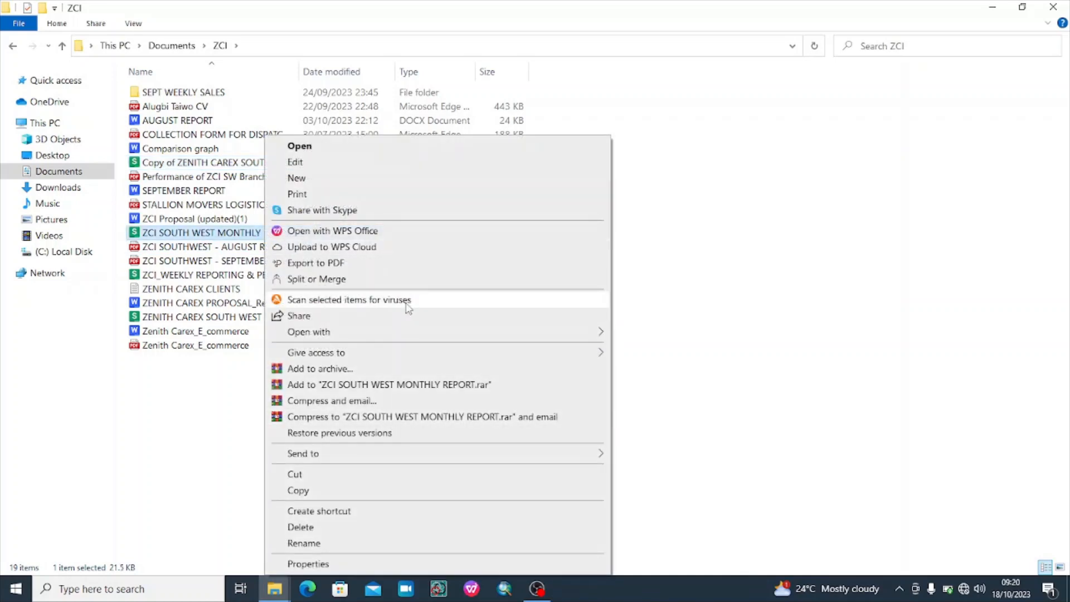
mouse_move(405, 333)
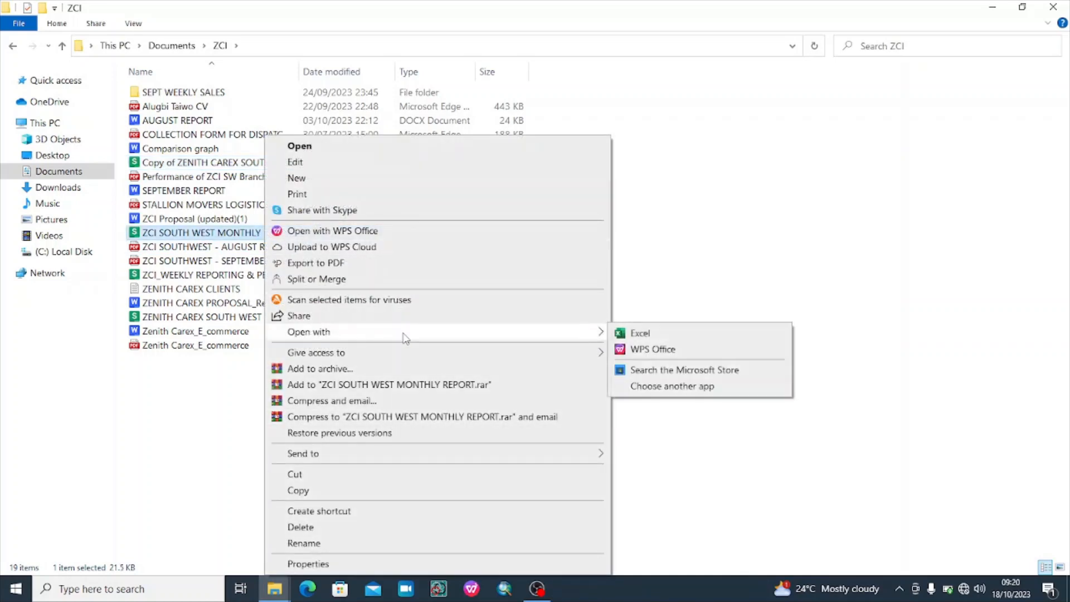
left_click(713, 347)
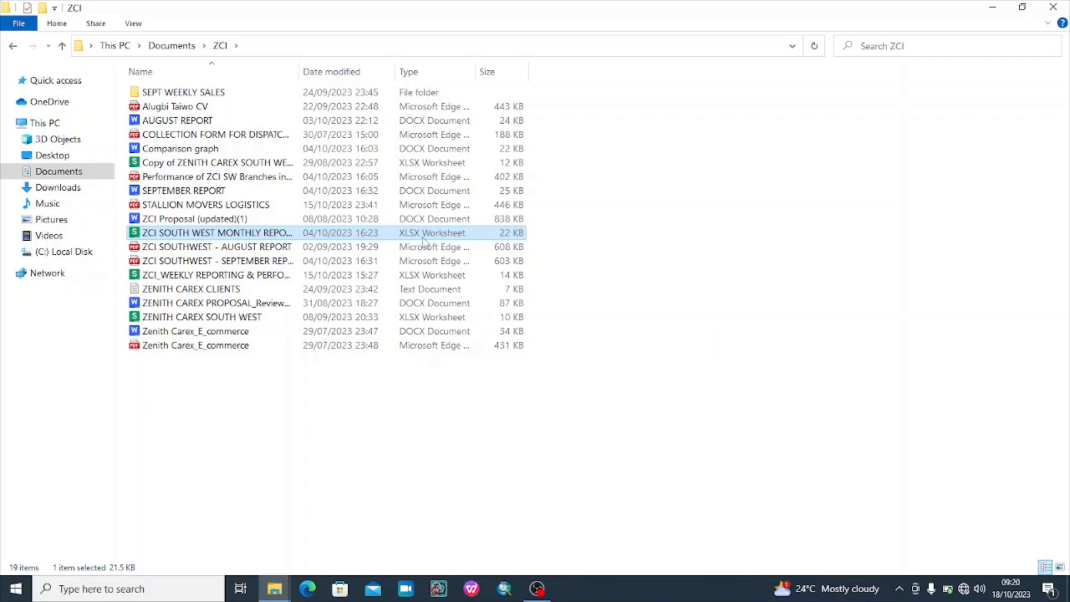
Open the ZCI_WEEKLY REPORTING & PERFORMANCE TEMPLATE workbook in Excel as well
left_click(230, 278)
double_click(229, 275)
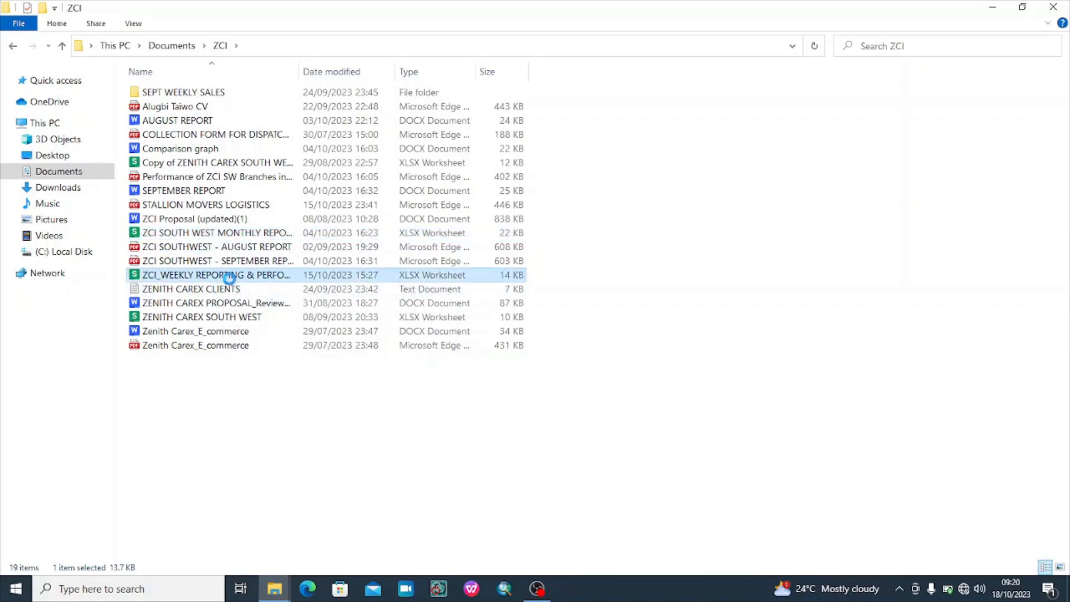
right_click(229, 278)
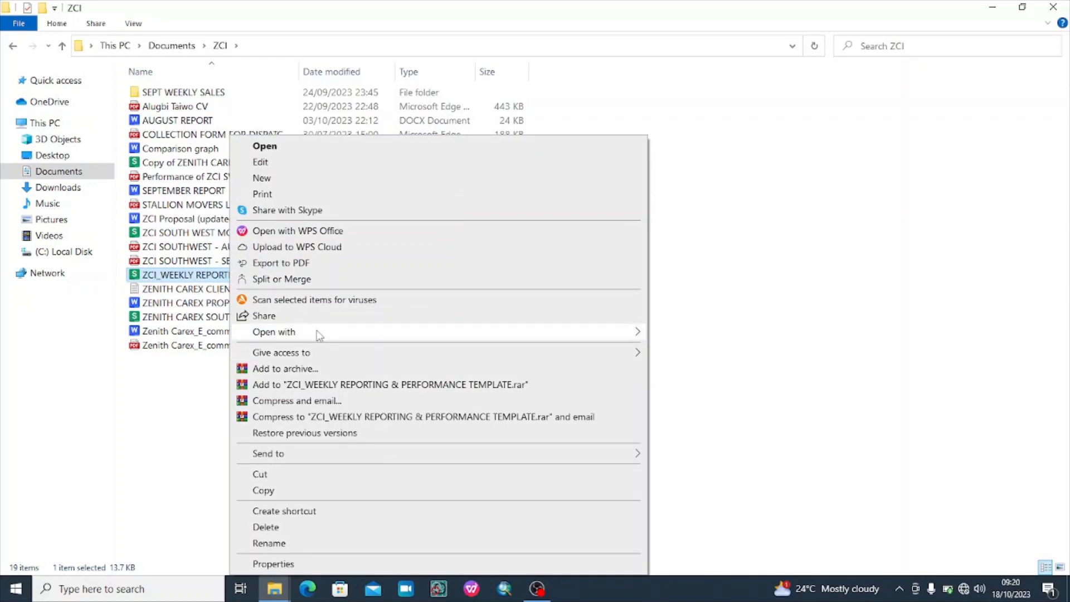
mouse_move(320, 334)
left_click(730, 334)
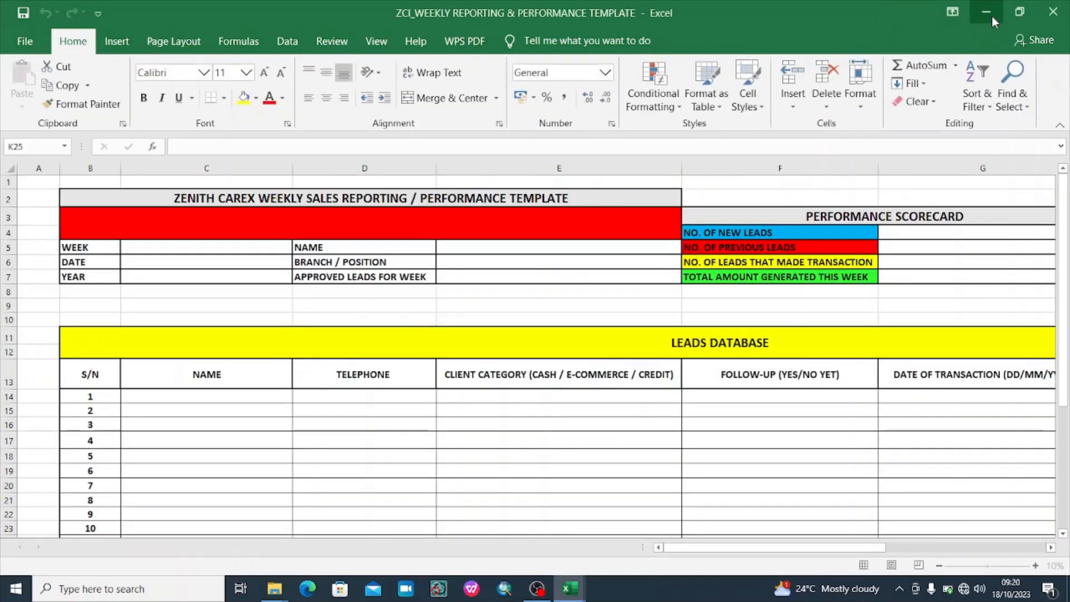
Minimize the front window and pick the ZCI_WEEKLY template from the taskbar Excel thumbnails
left_click(987, 13)
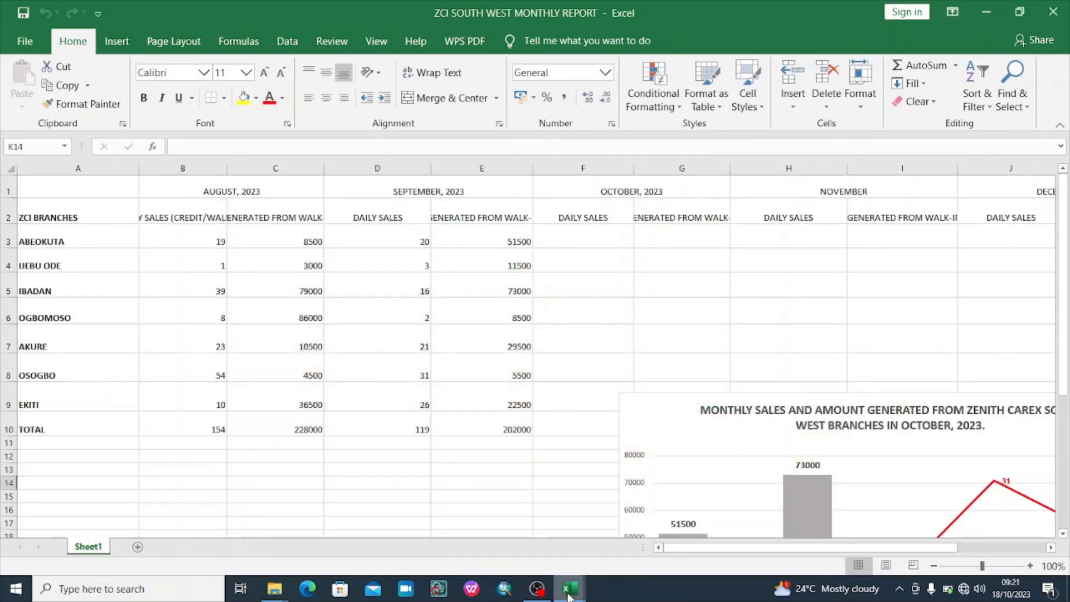
mouse_move(572, 585)
left_click(613, 535)
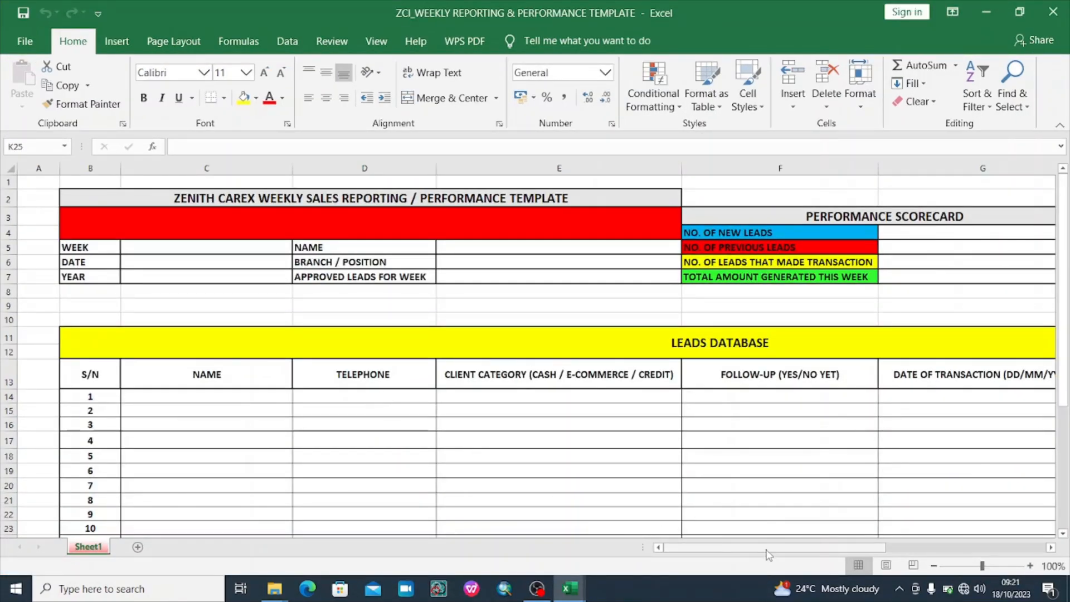
left_click_drag(778, 548, 712, 536)
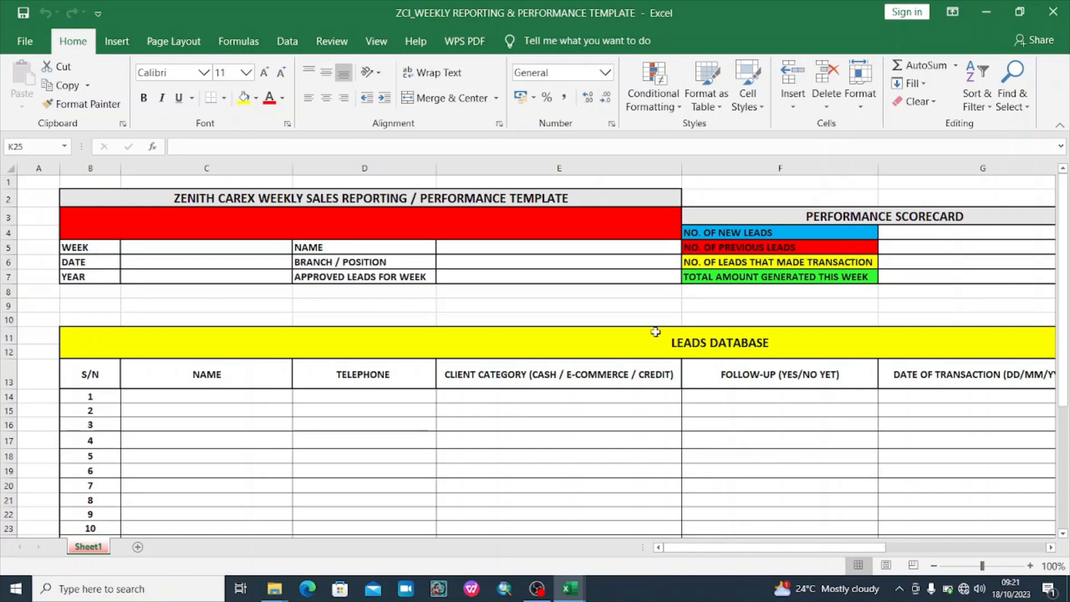
left_click(111, 294)
left_click(176, 303)
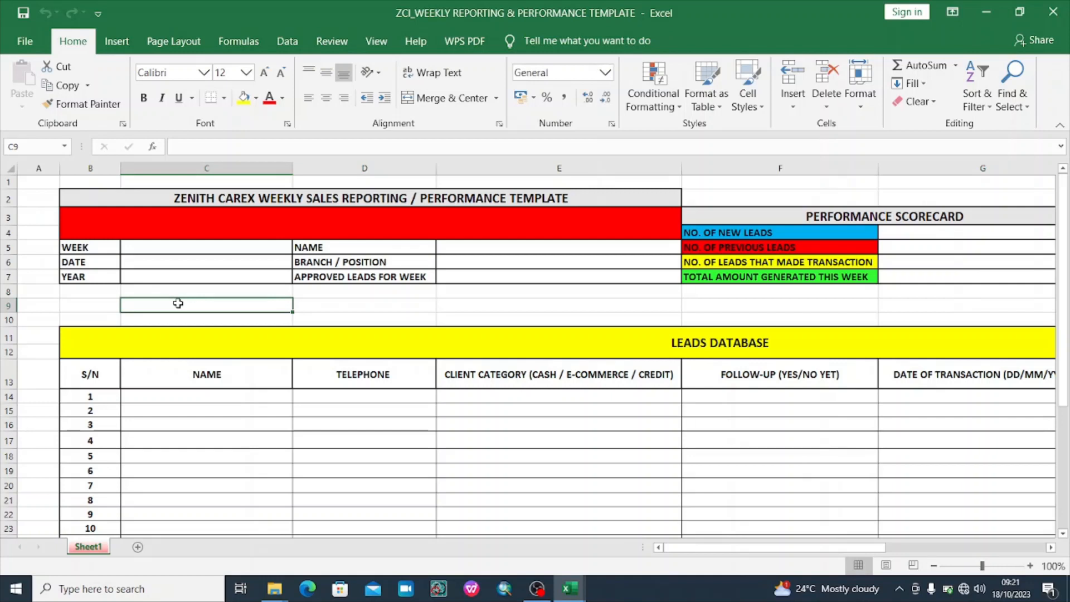
left_click(95, 301)
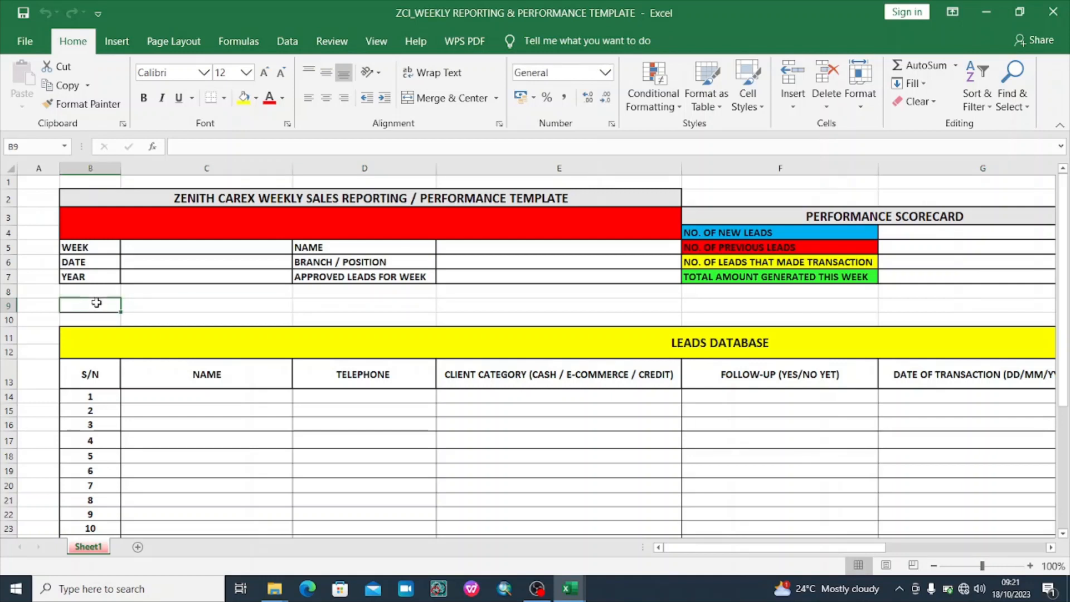
left_click(159, 305)
left_click(390, 305)
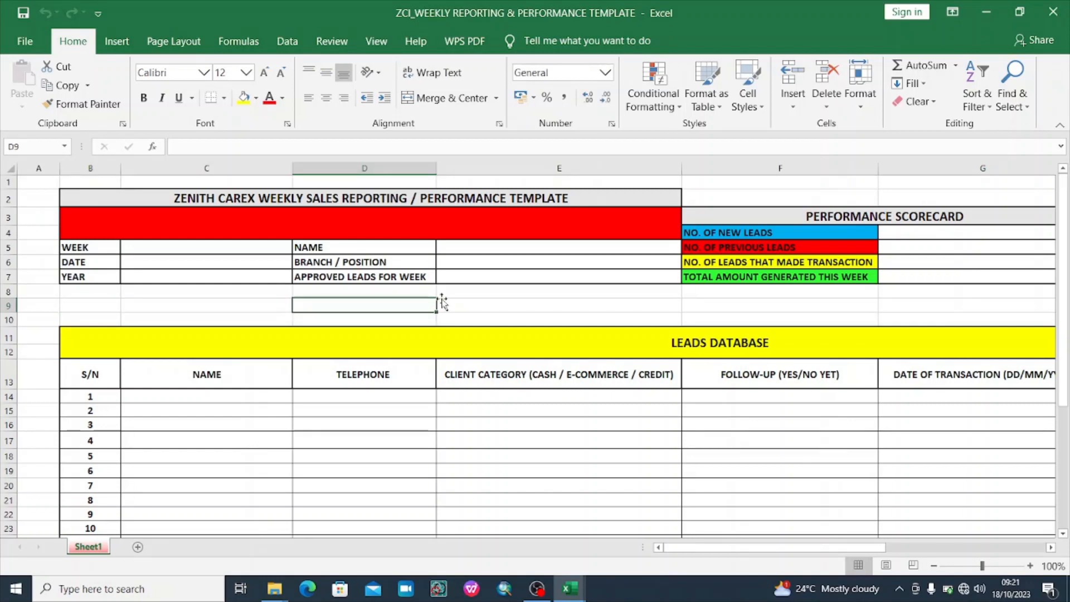
left_click(496, 302)
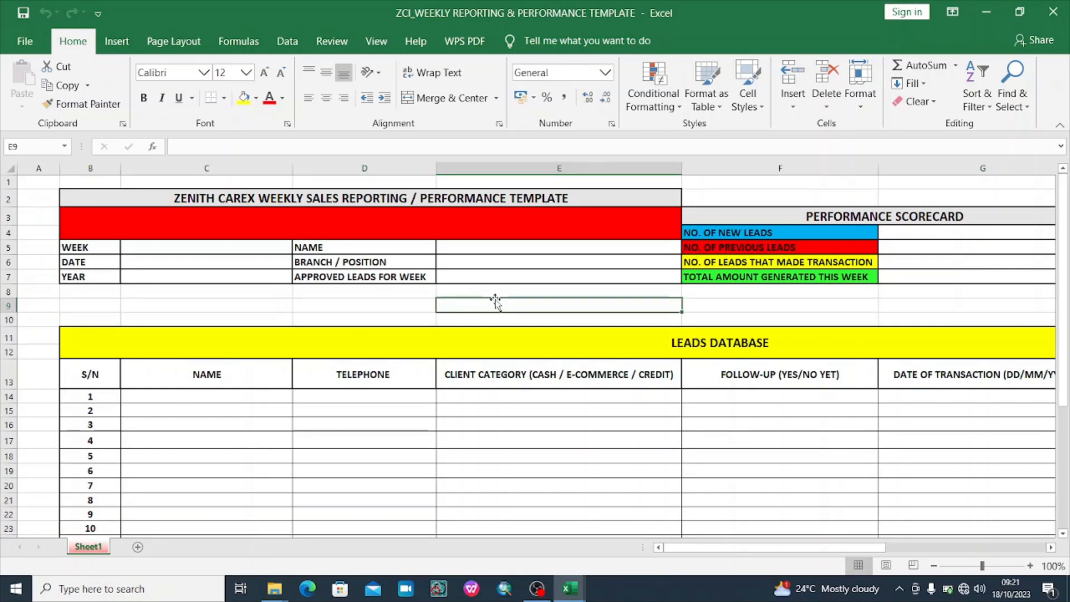
left_click(737, 308)
left_click(621, 306)
left_click(363, 306)
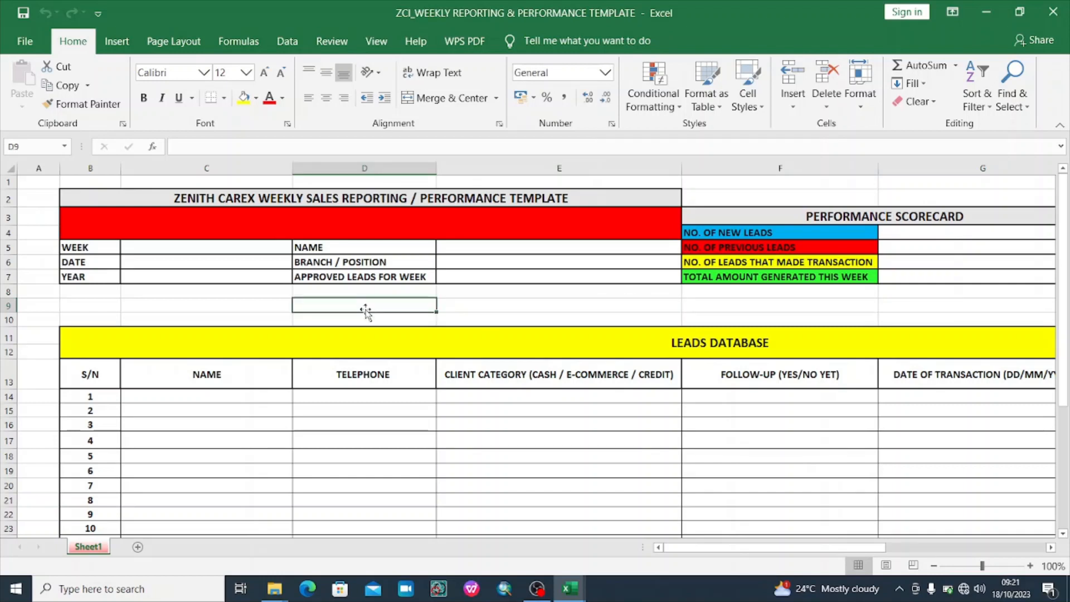
left_click(246, 304)
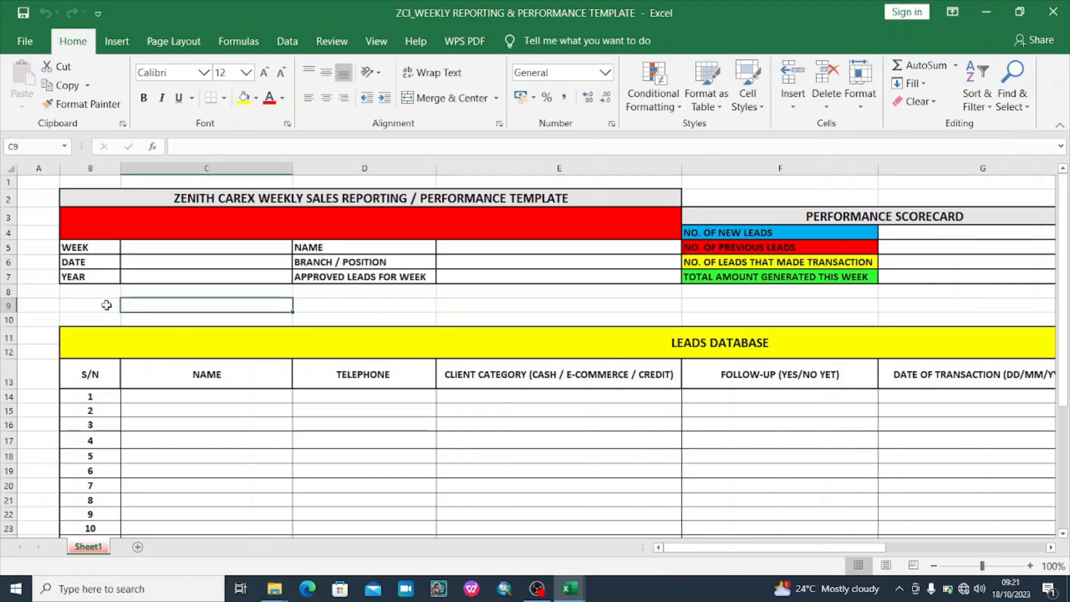
left_click(106, 304)
left_click(159, 306)
left_click(103, 305)
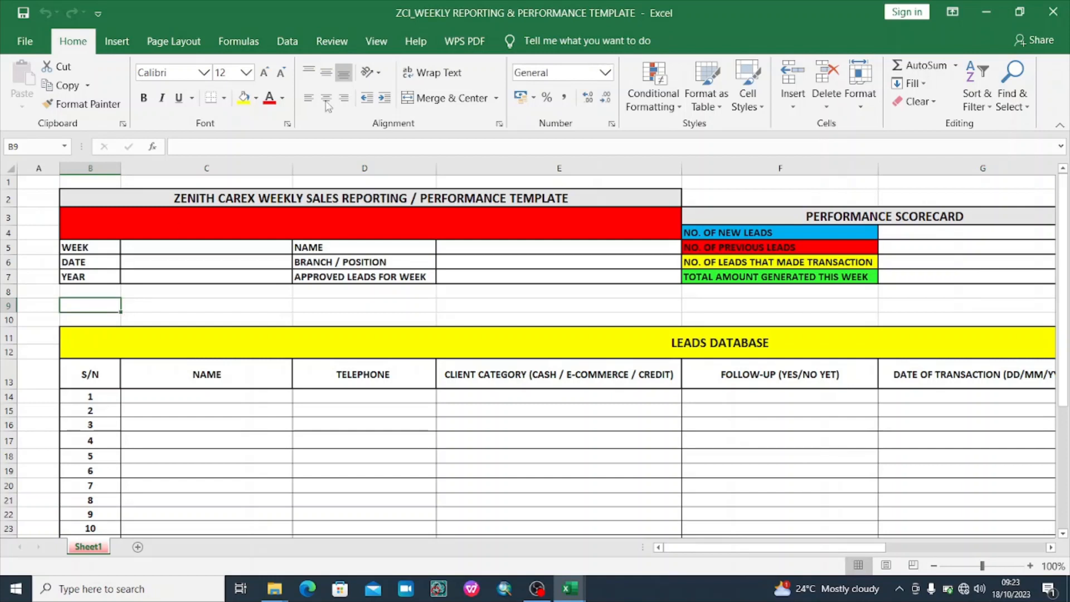
Enter week 3 in cell C5 of the template header
left_click_drag(711, 552, 579, 563)
left_click(215, 250)
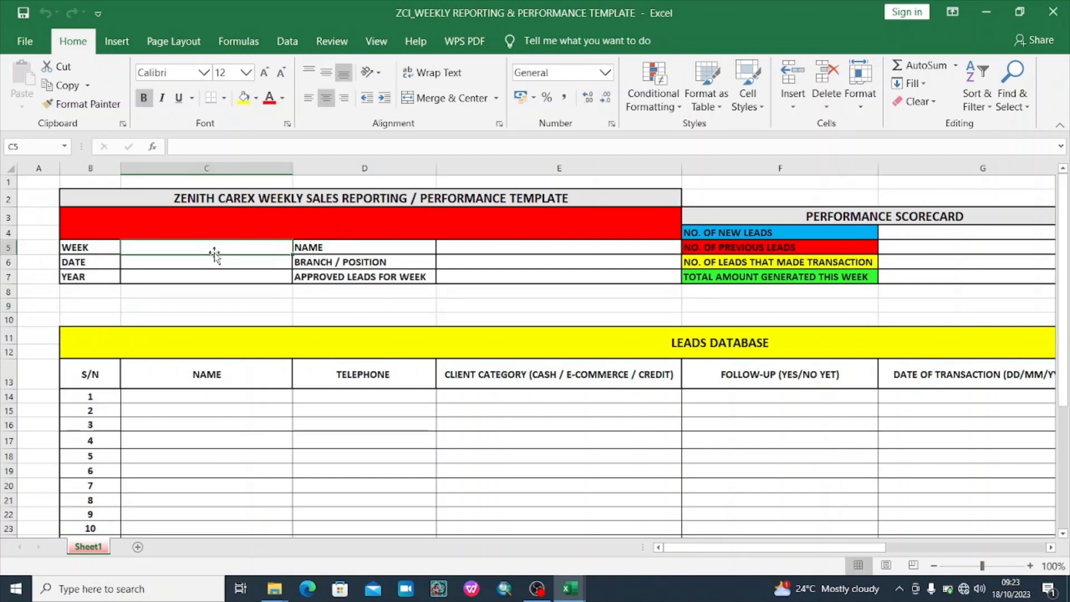
left_click(224, 270)
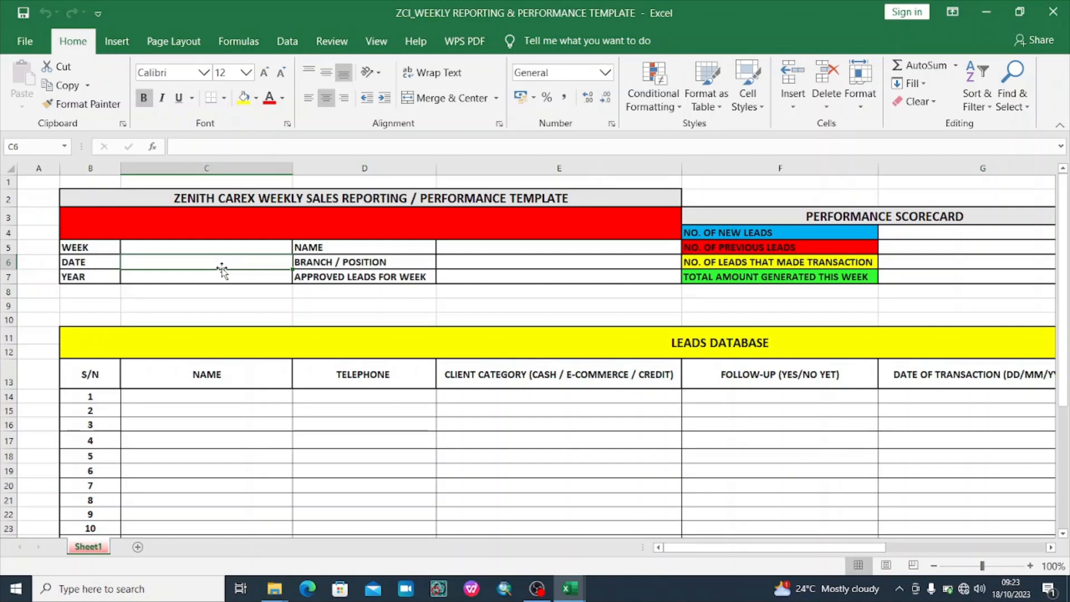
left_click(208, 245)
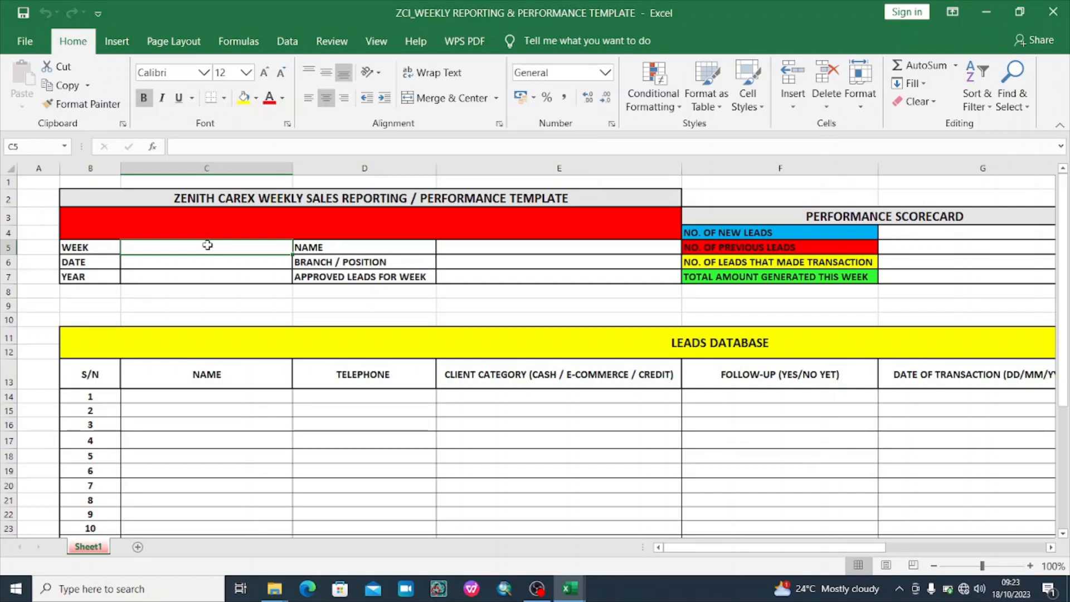
type("3")
left_click(256, 258)
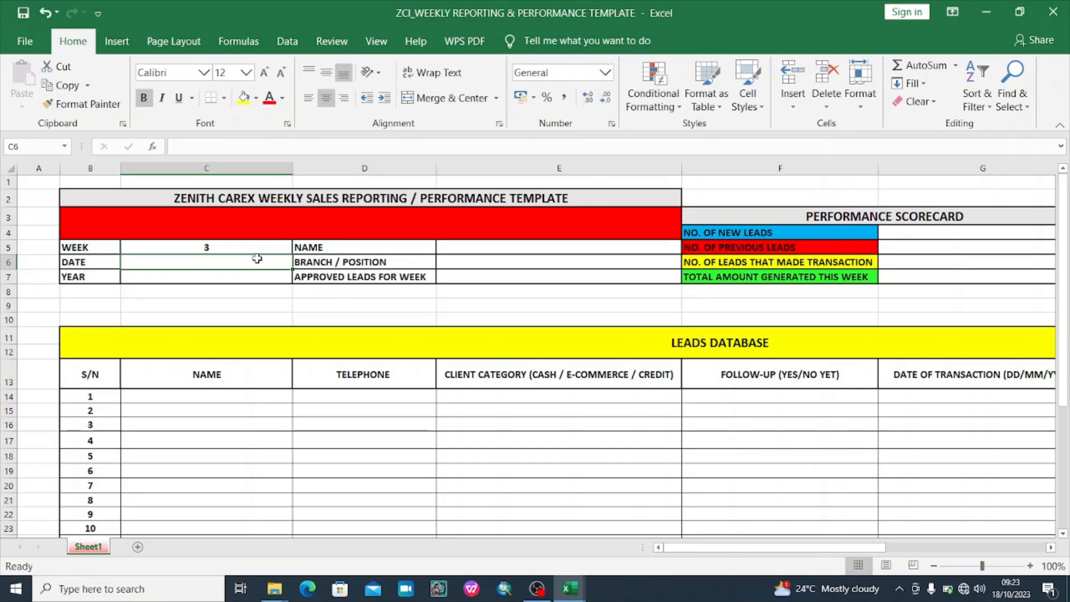
Enter the date range OCT 16 - OCT 20 in cell C6
type("OCT 12")
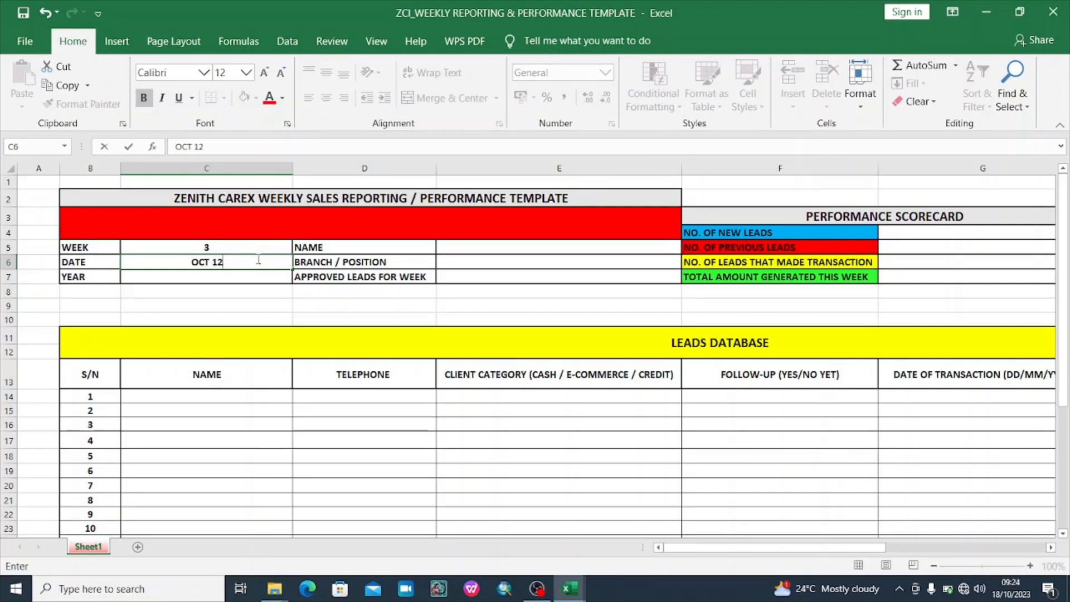
key("BackSpace")
type("6 - OCT 20")
Enter 2023 as the year in the report header
left_click(219, 275)
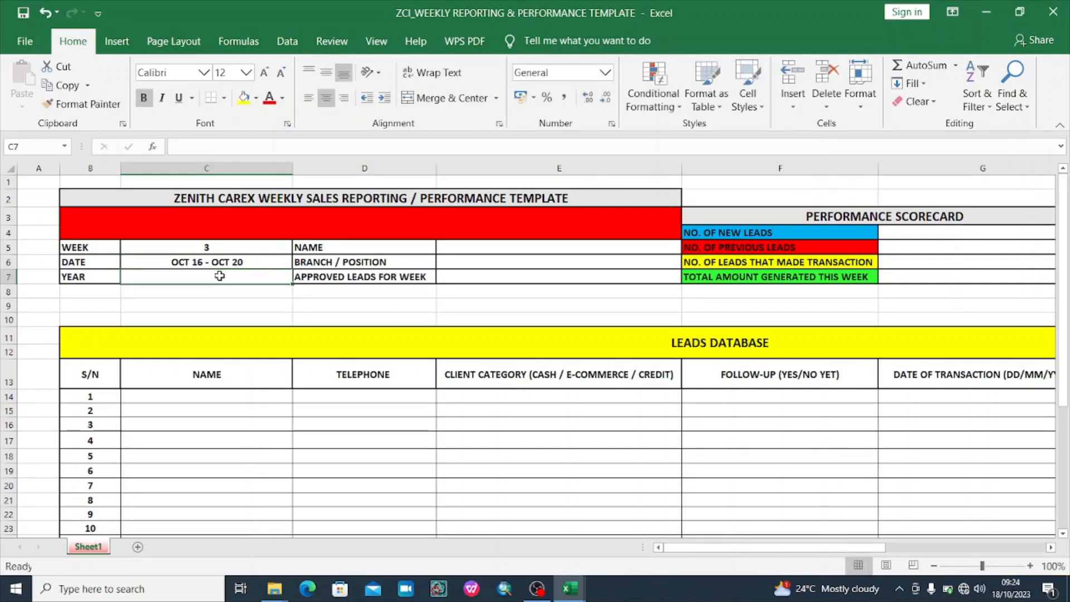
type("2023")
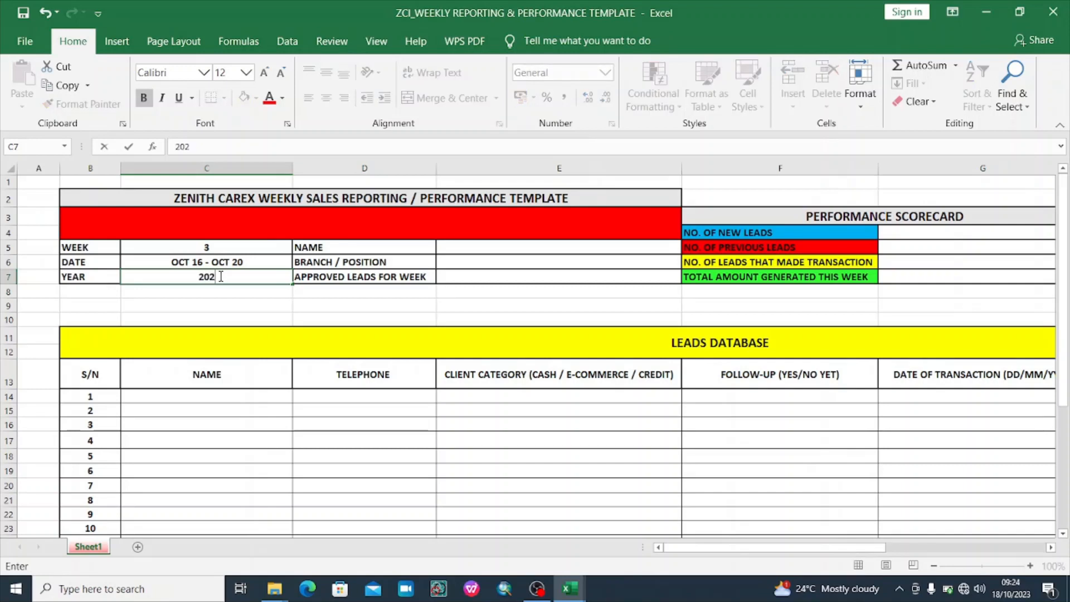
left_click(509, 248)
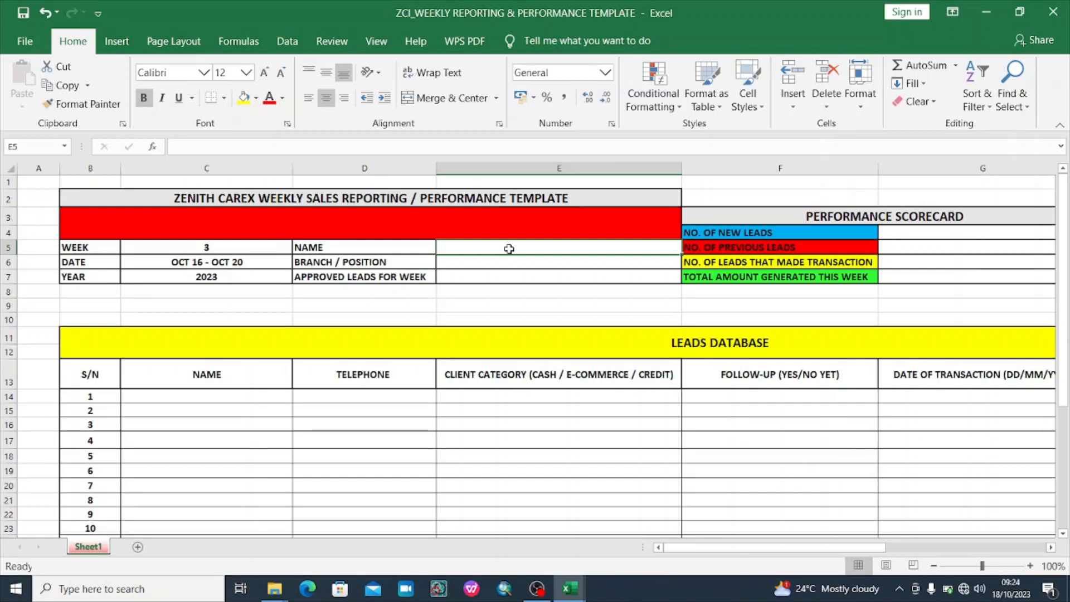
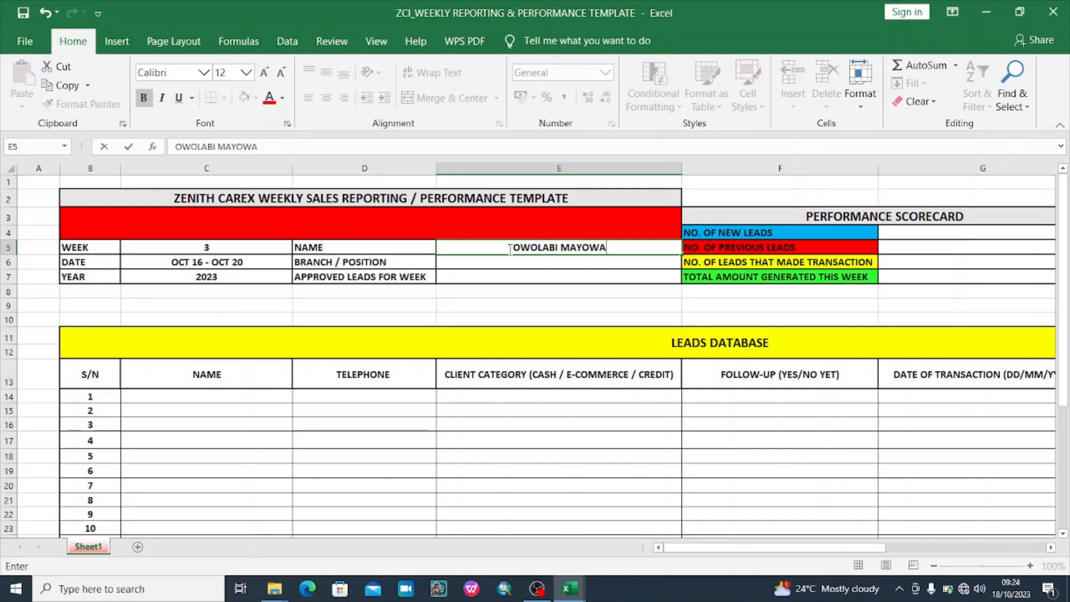
Enter the rep's name in E5 and IBADAN/CUSTOMER REP as branch/position in E6
left_click(549, 263)
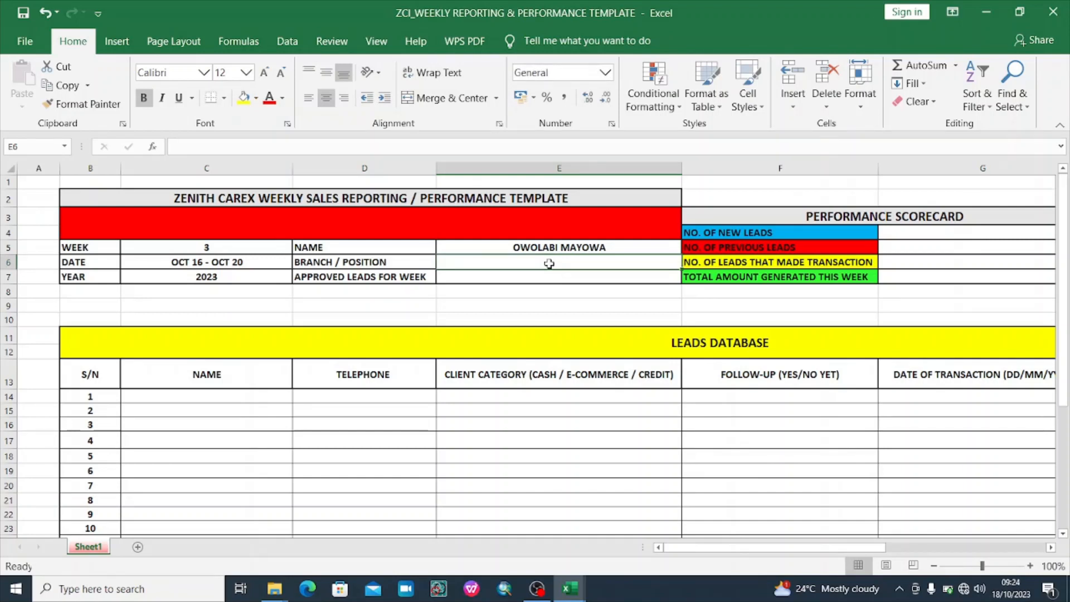
type("IBAD")
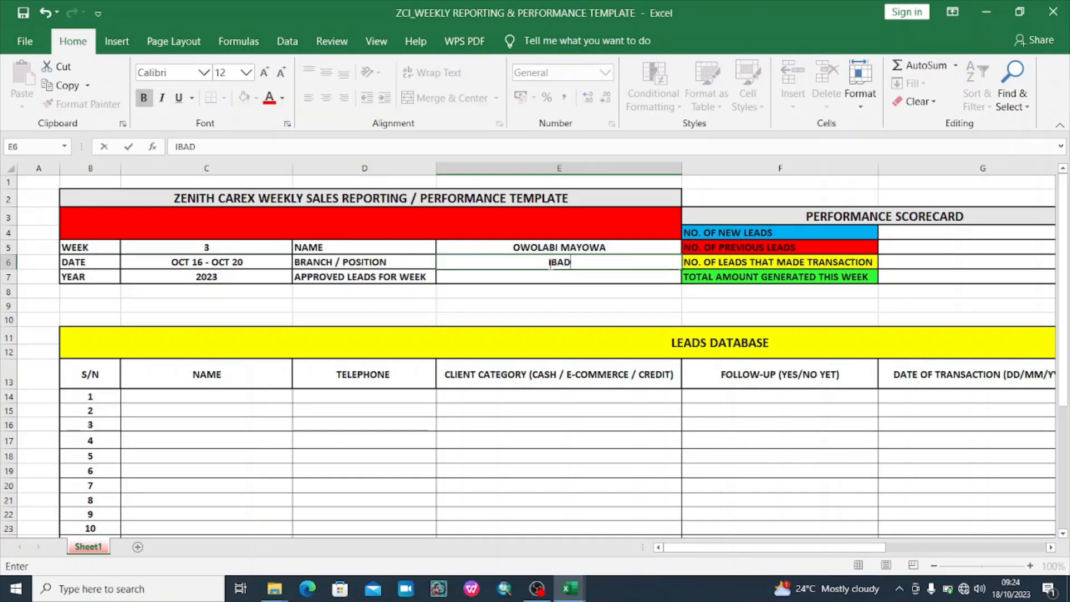
type("AN/CUST")
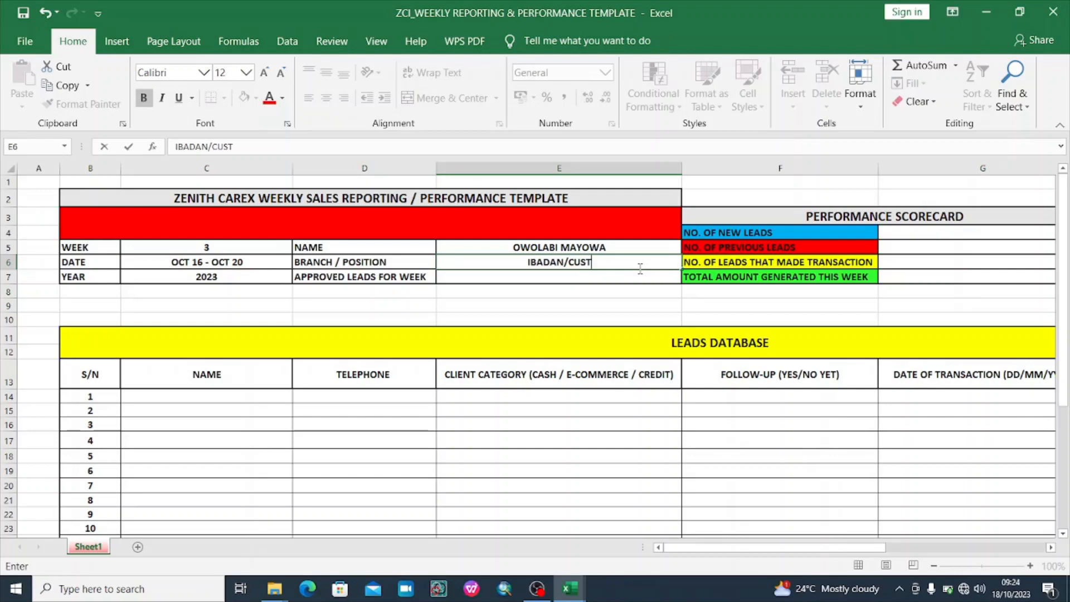
type("OMER REP")
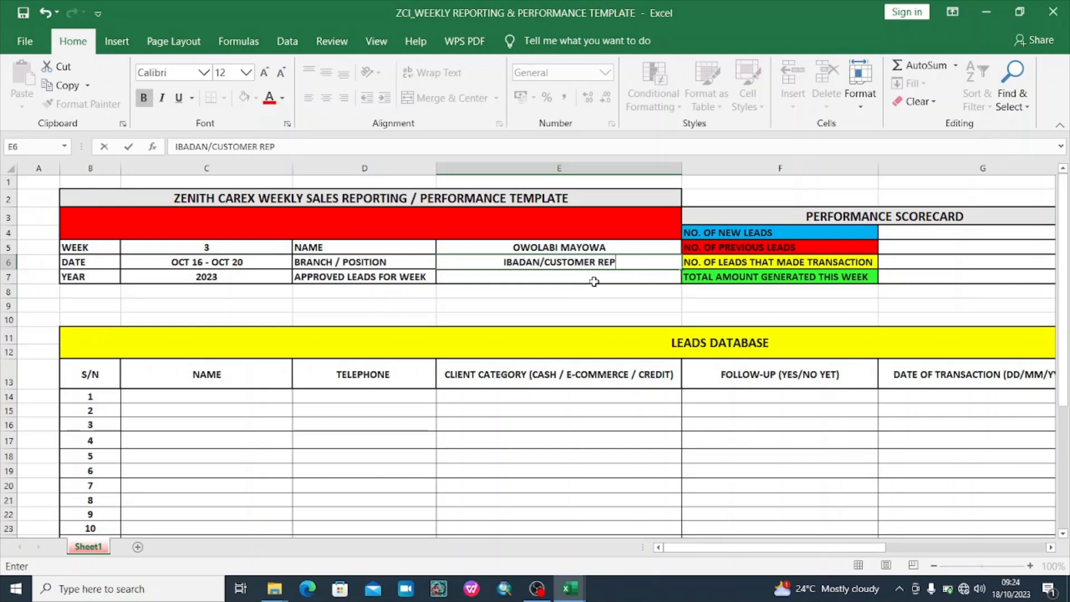
left_click(602, 279)
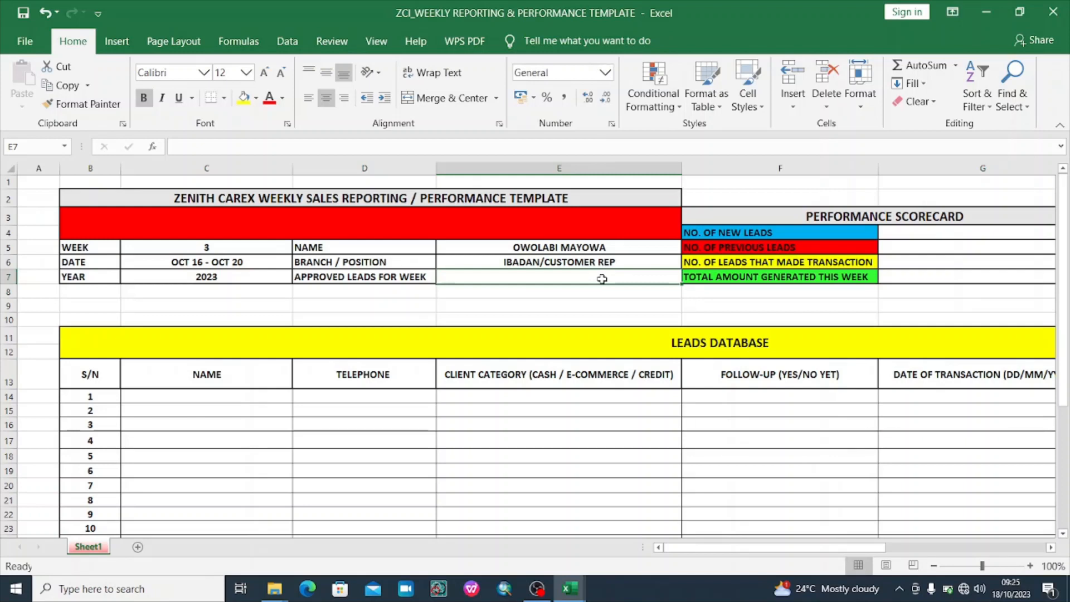
Enter 15 as the week's approved leads in cell E7
type("15")
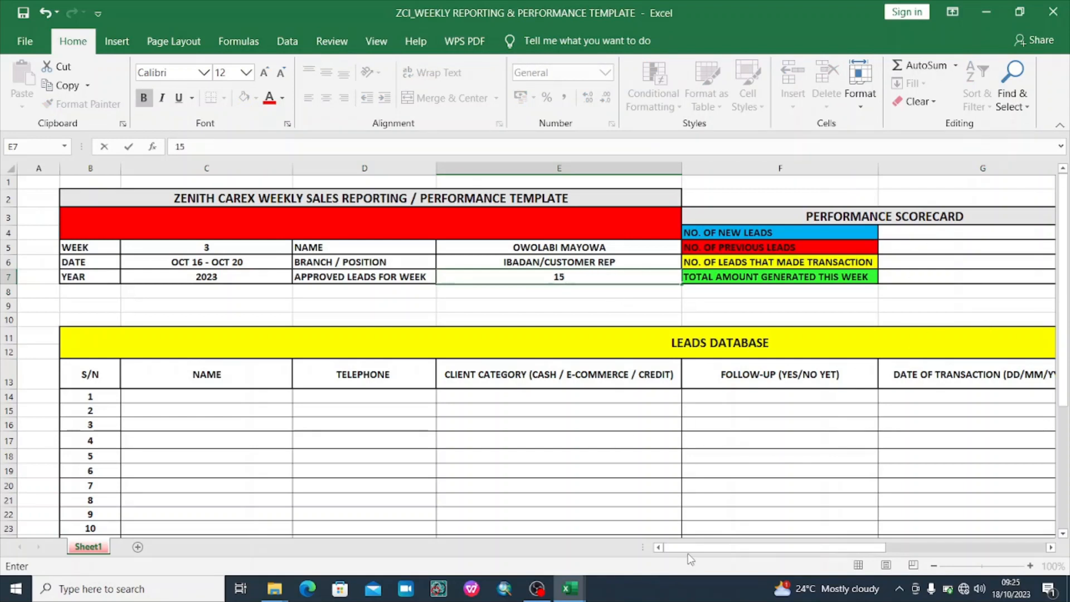
left_click_drag(700, 551, 795, 552)
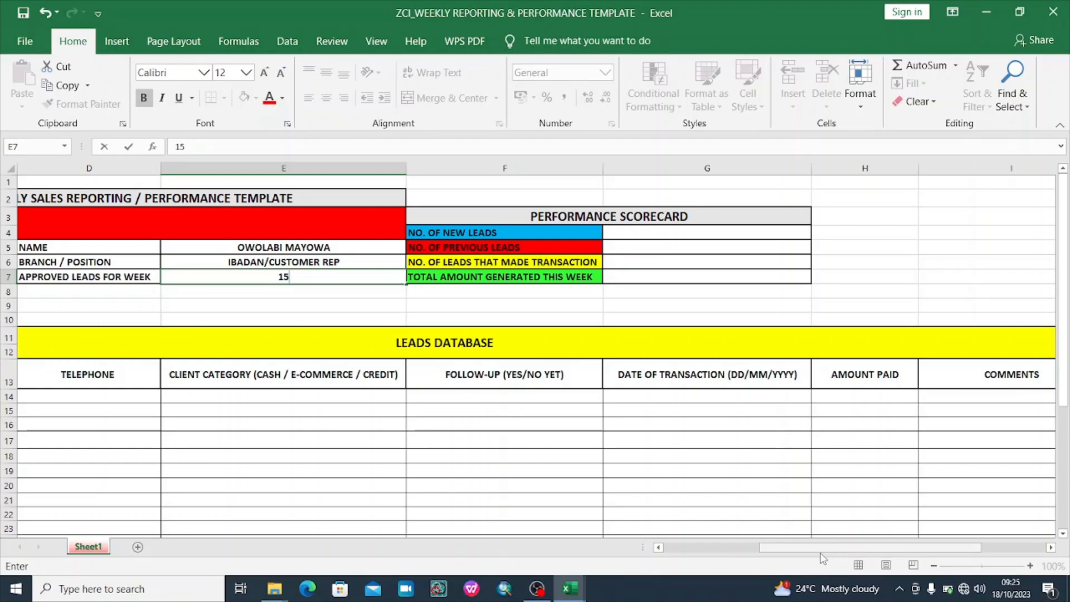
left_click_drag(824, 552, 728, 549)
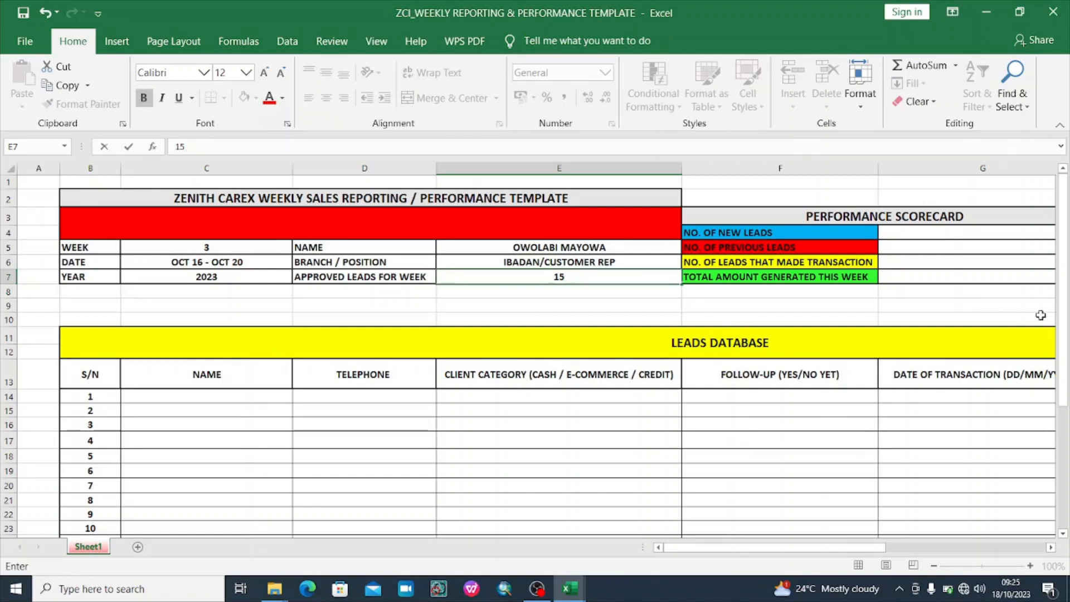
left_click_drag(1061, 315, 1066, 384)
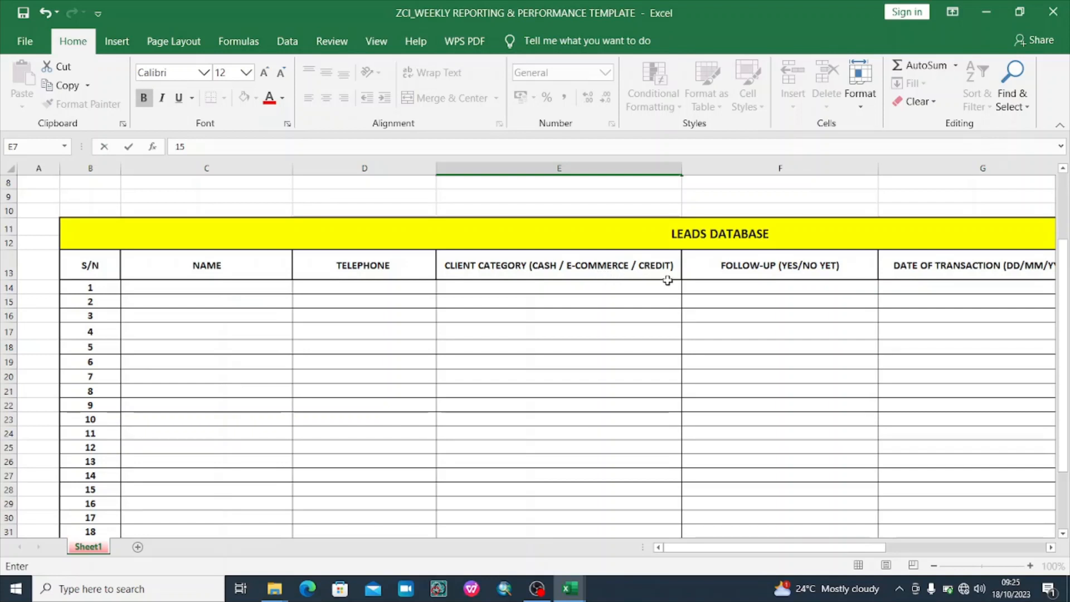
left_click_drag(725, 554, 864, 557)
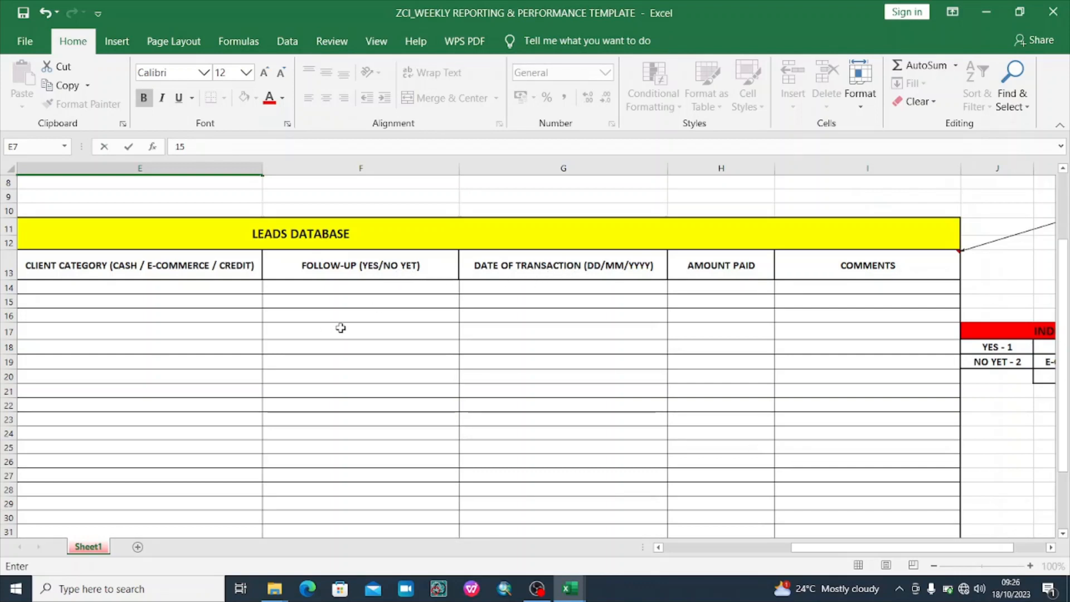
left_click(368, 313)
Review the empty FOLLOW-UP and transaction date cells in the leads database
left_click(360, 334)
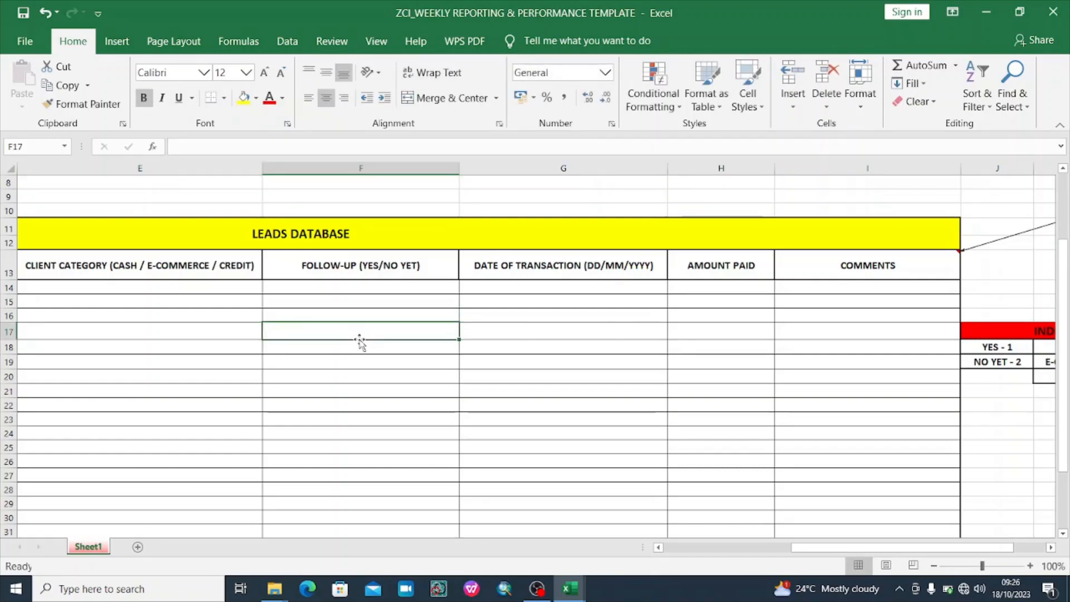
left_click(356, 360)
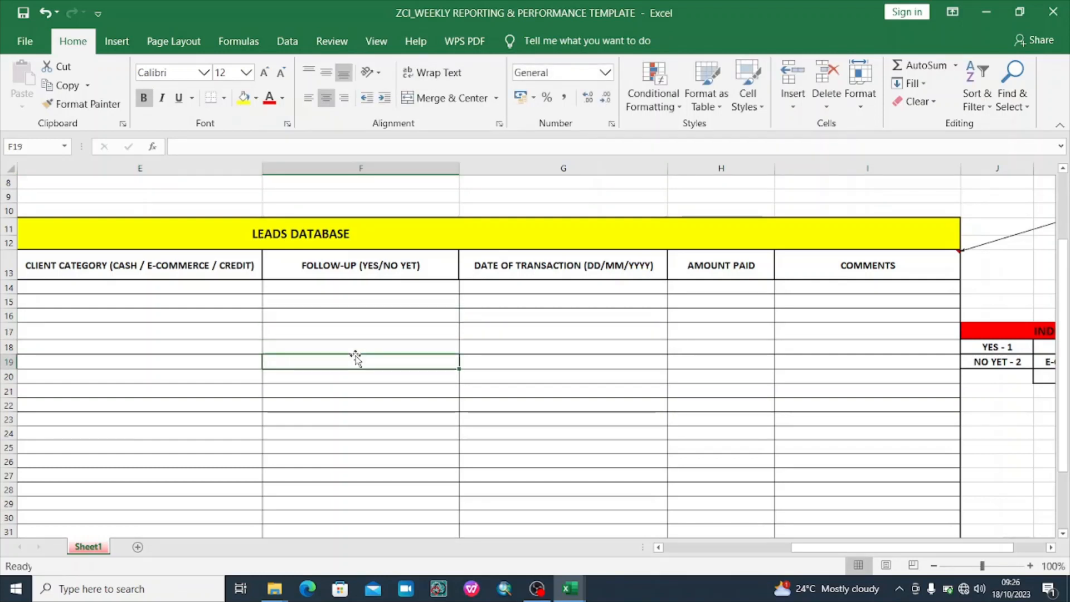
left_click(338, 385)
left_click(335, 418)
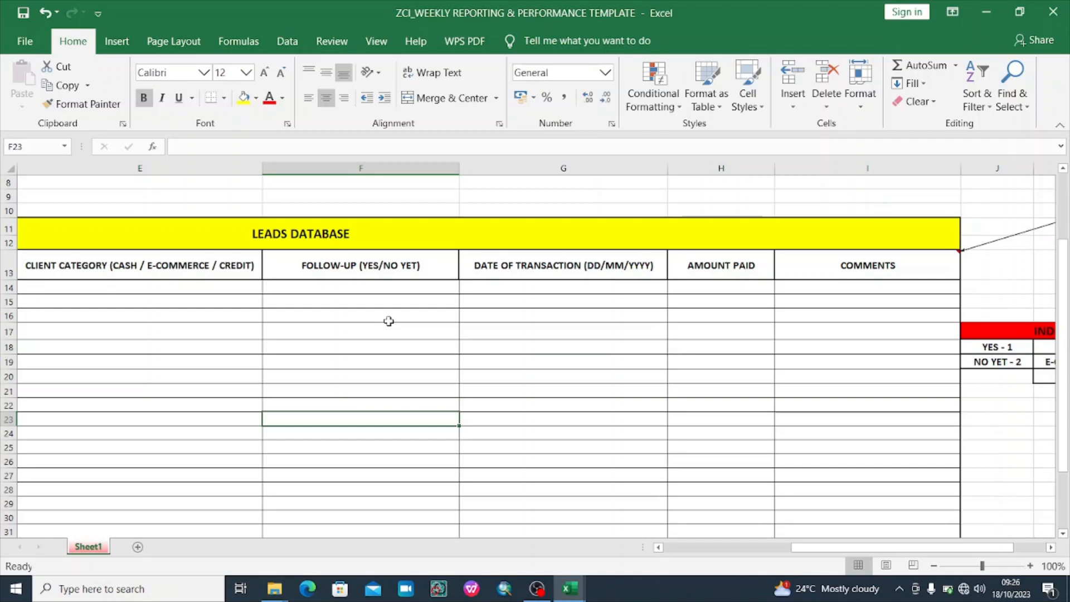
left_click(379, 360)
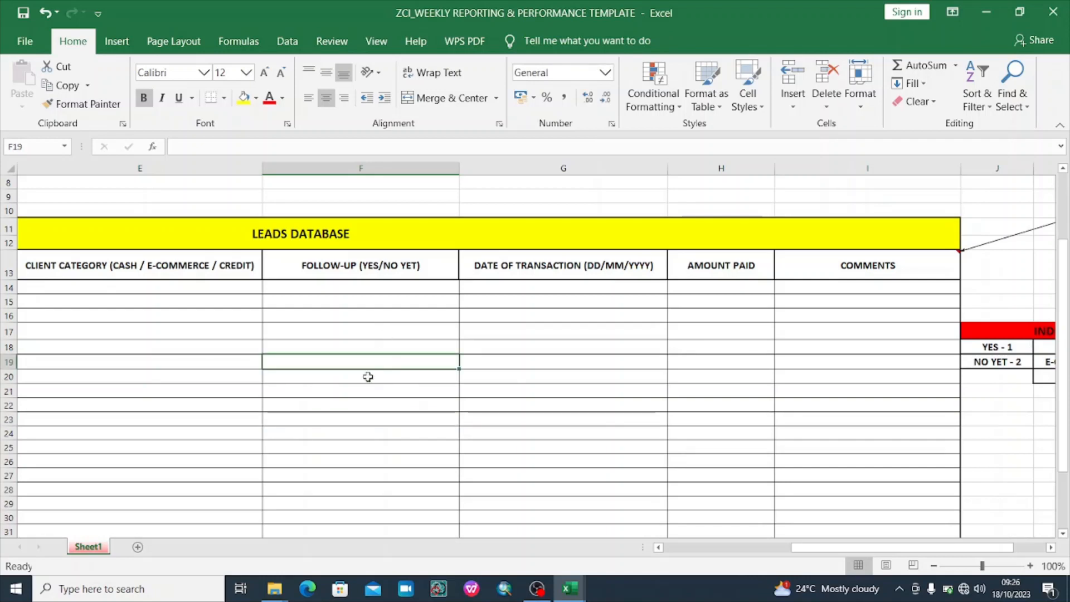
left_click(350, 435)
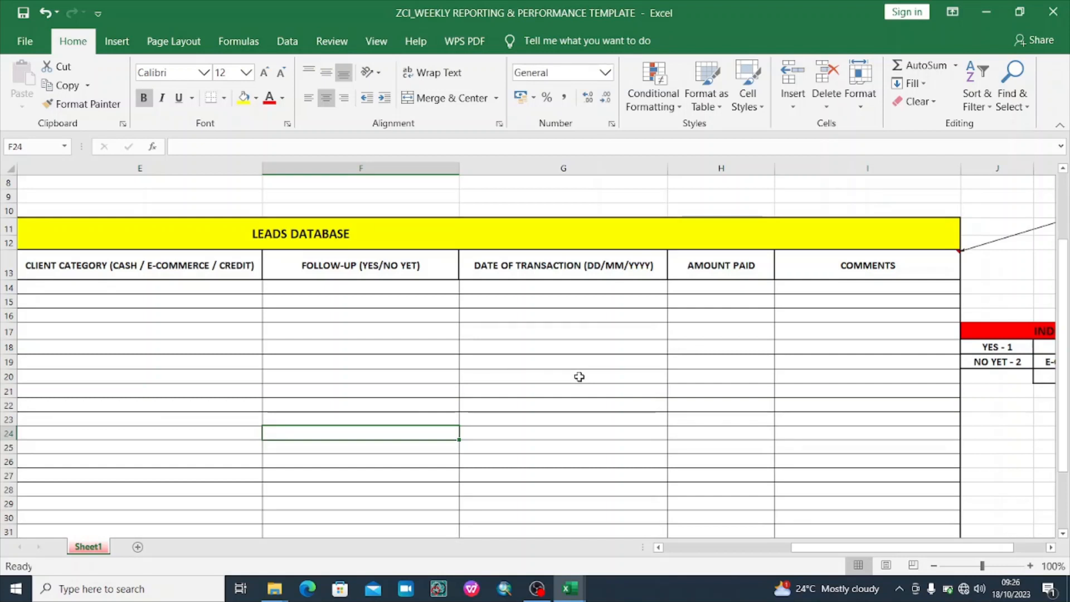
left_click(556, 373)
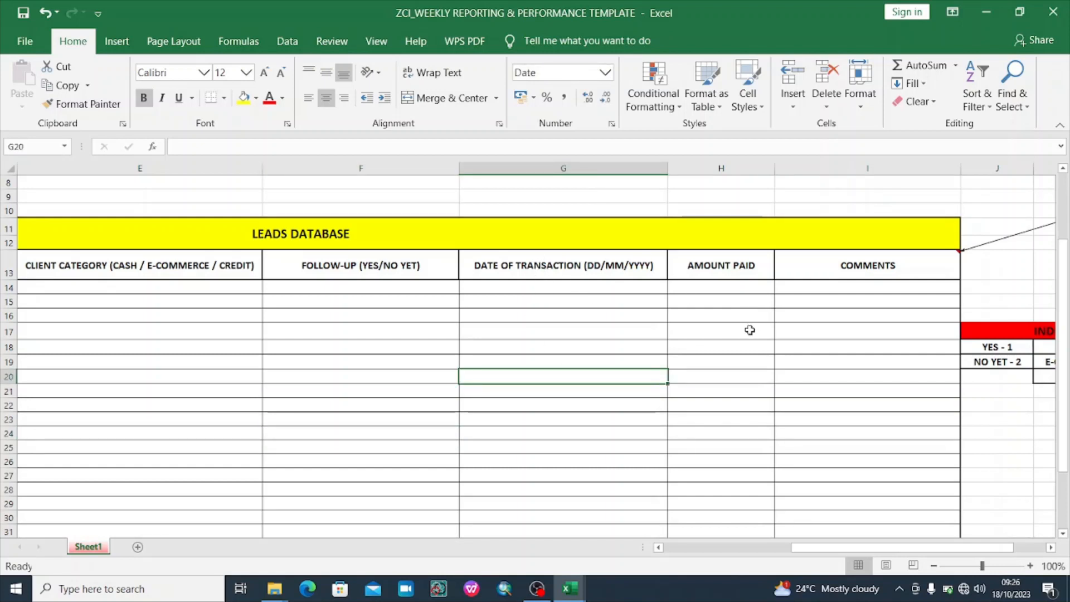
left_click_drag(940, 549, 973, 551)
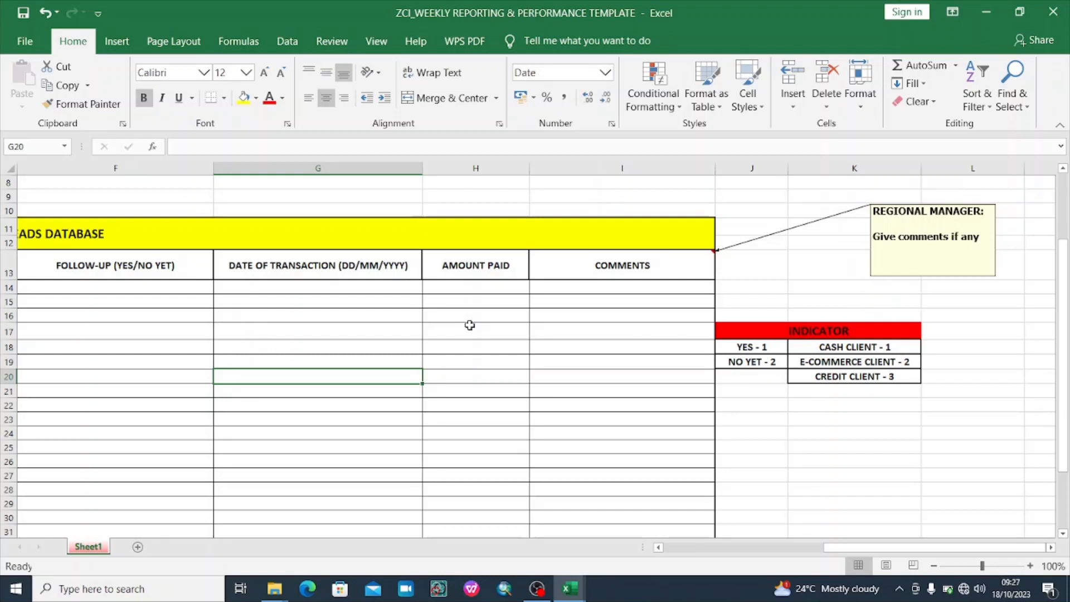
left_click(630, 310)
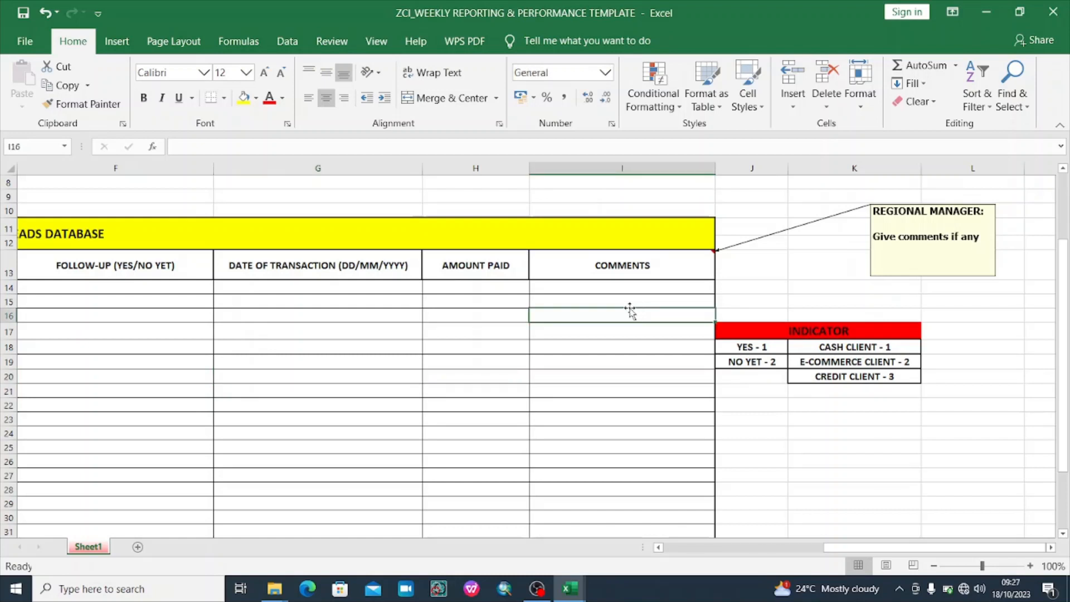
left_click(619, 287)
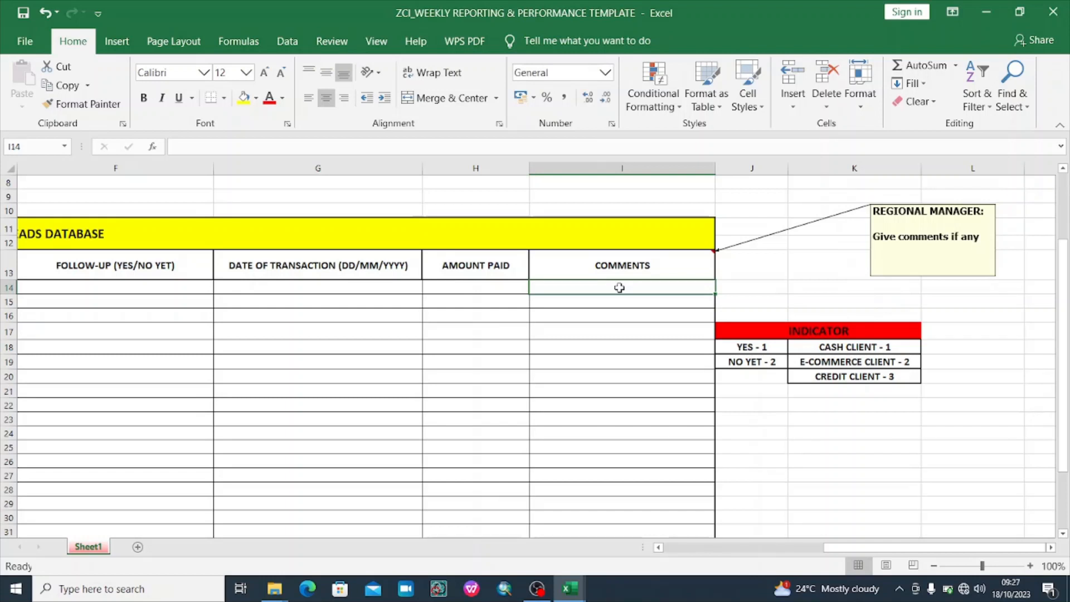
left_click(604, 343)
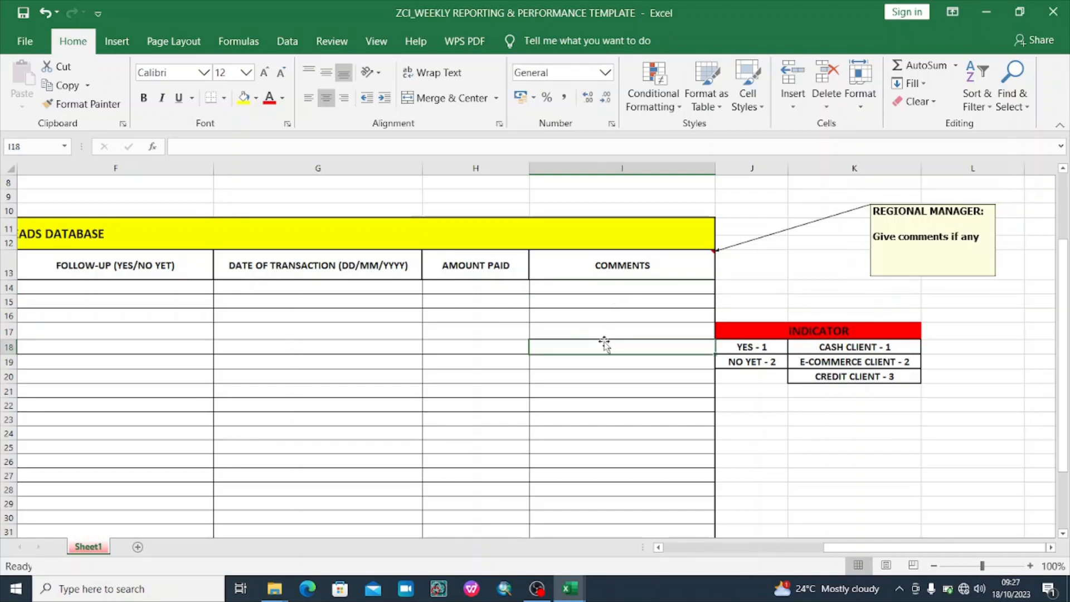
left_click(624, 315)
left_click(640, 301)
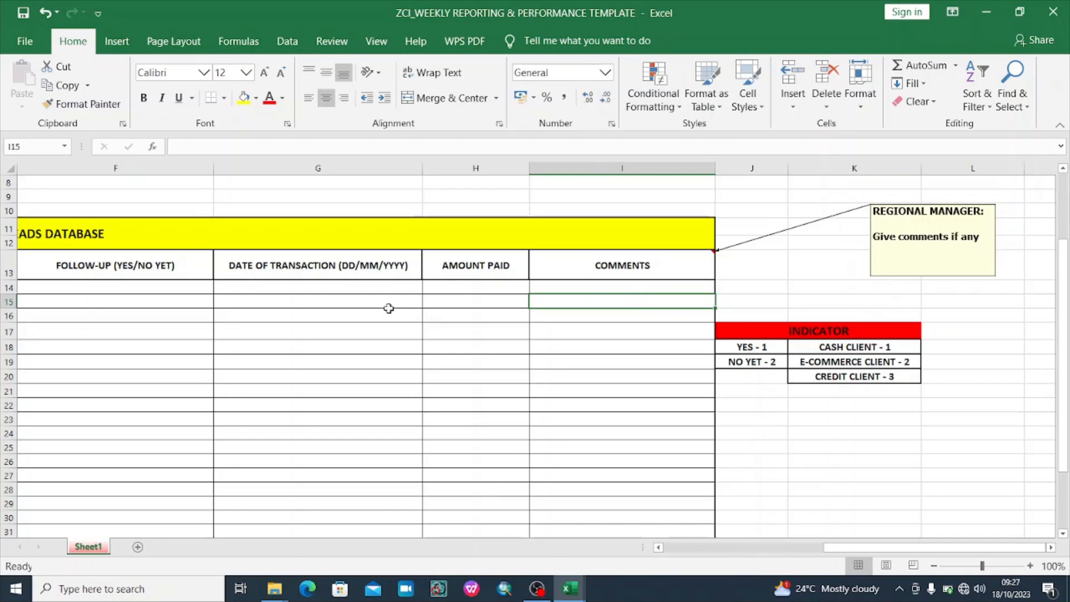
left_click(168, 332)
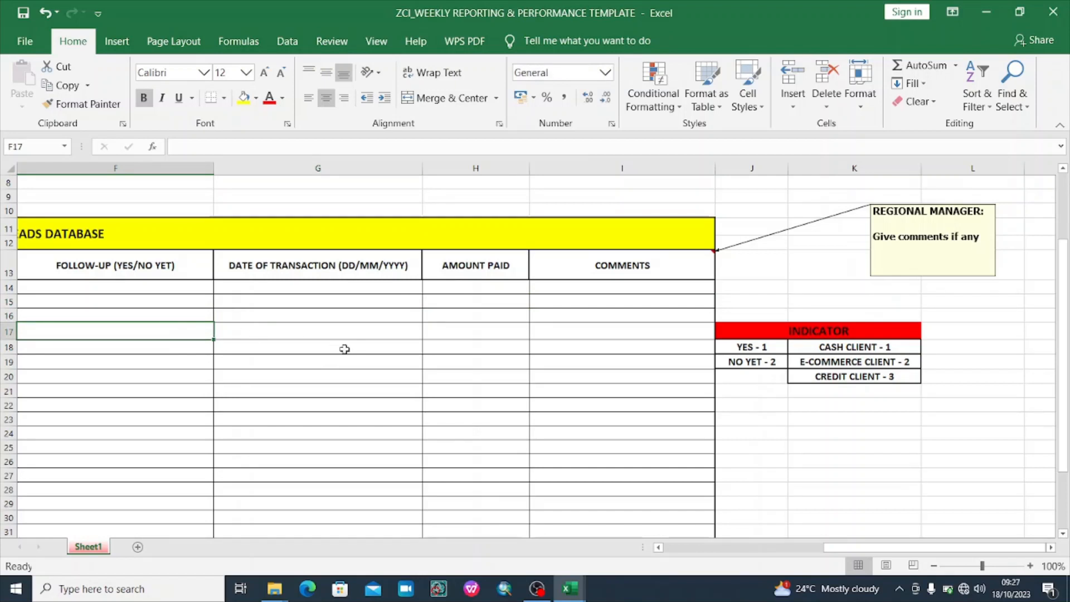
left_click(390, 347)
left_click(539, 351)
left_click(455, 347)
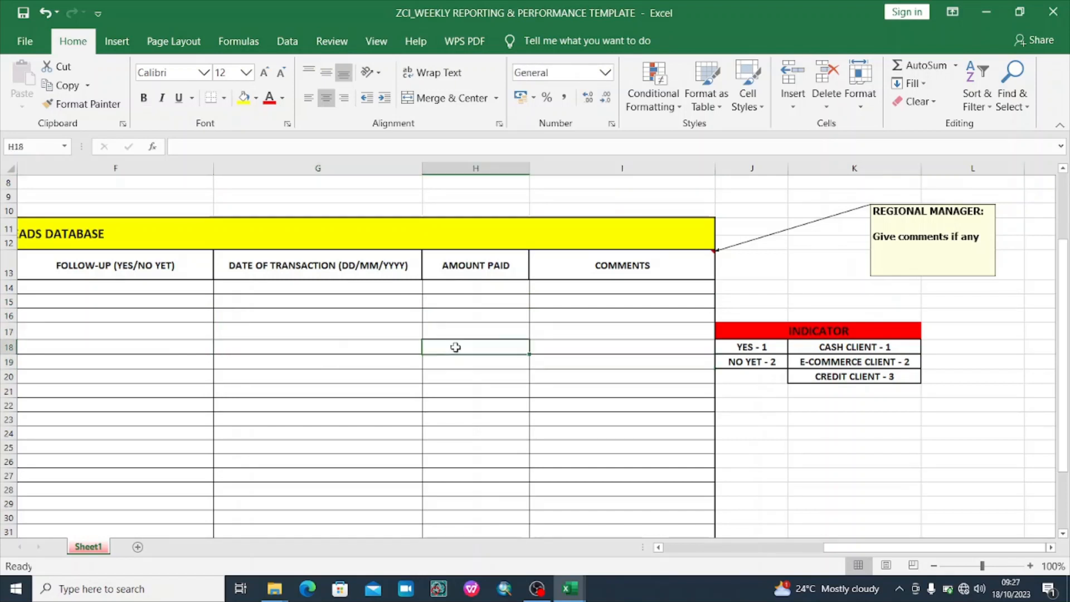
left_click(227, 329)
left_click(160, 319)
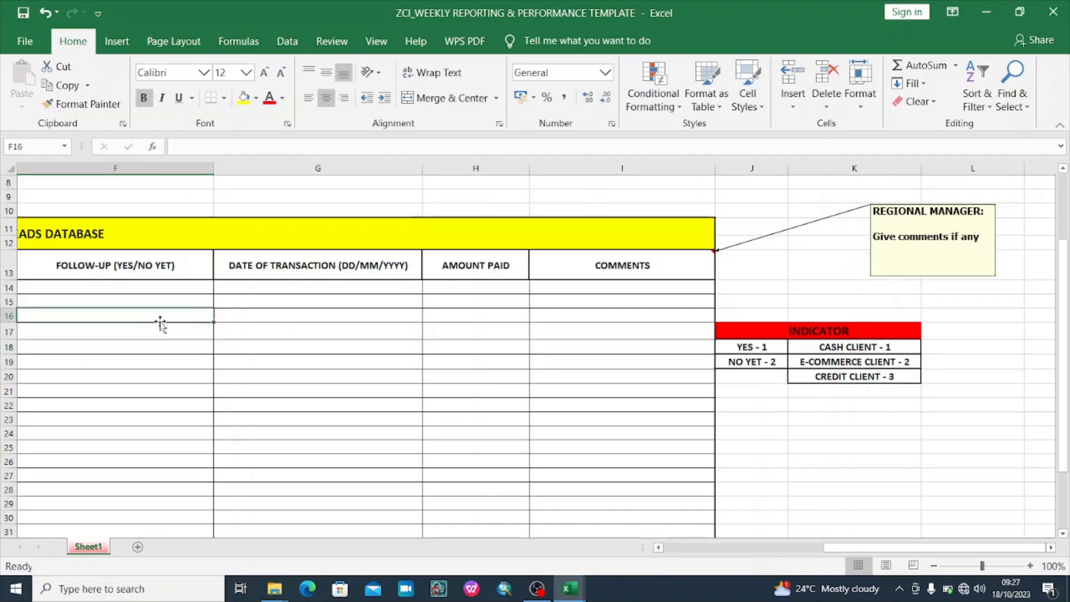
left_click(370, 351)
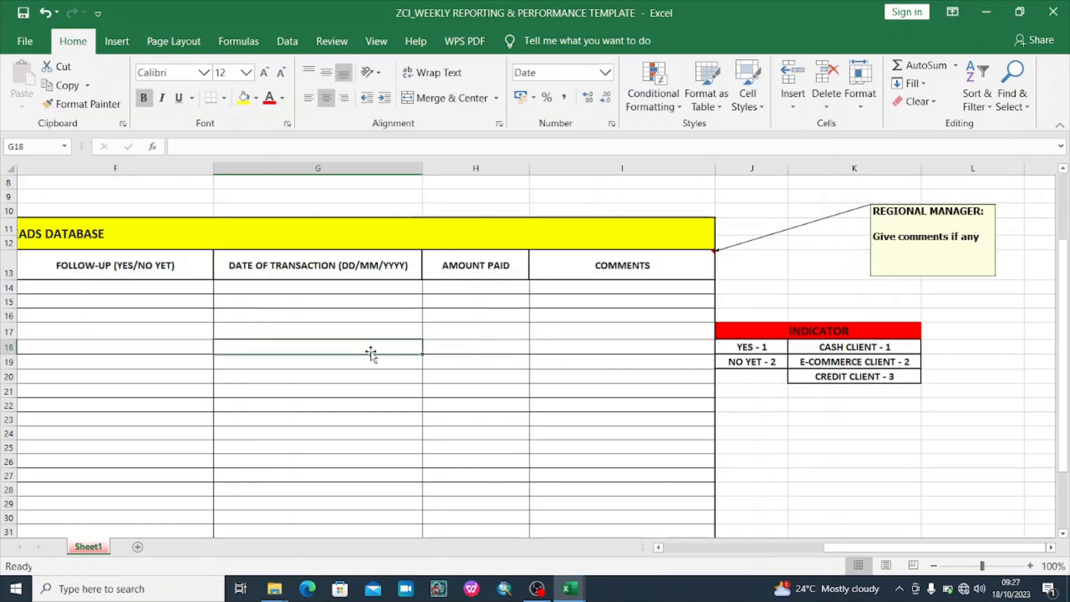
left_click(480, 375)
left_click(651, 440)
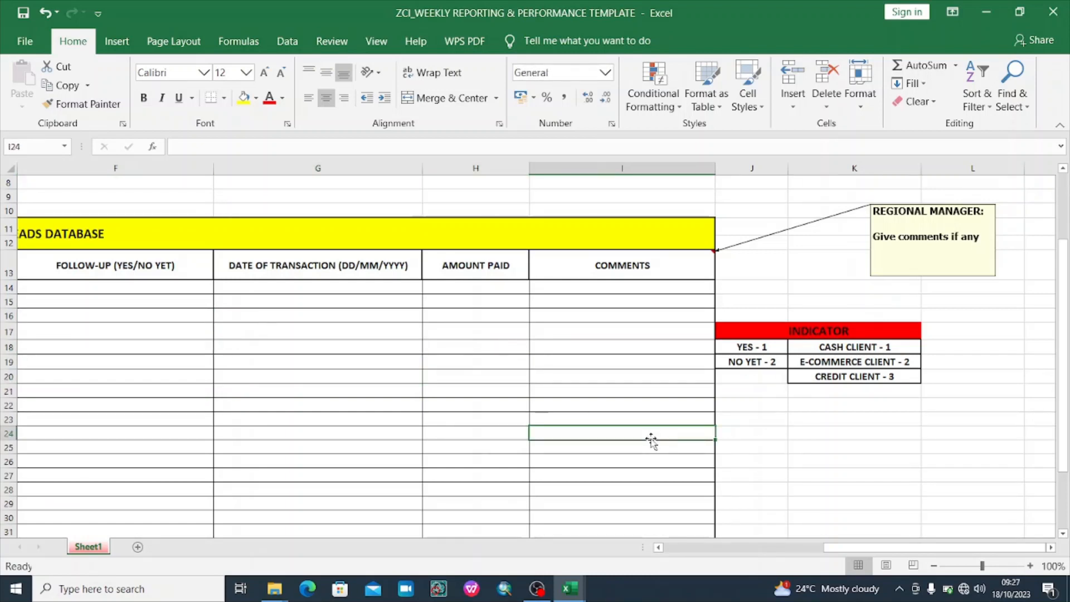
Review the Comments, Amount Paid and Date cells, then scroll back and select Follow-up cell F14
left_click(661, 389)
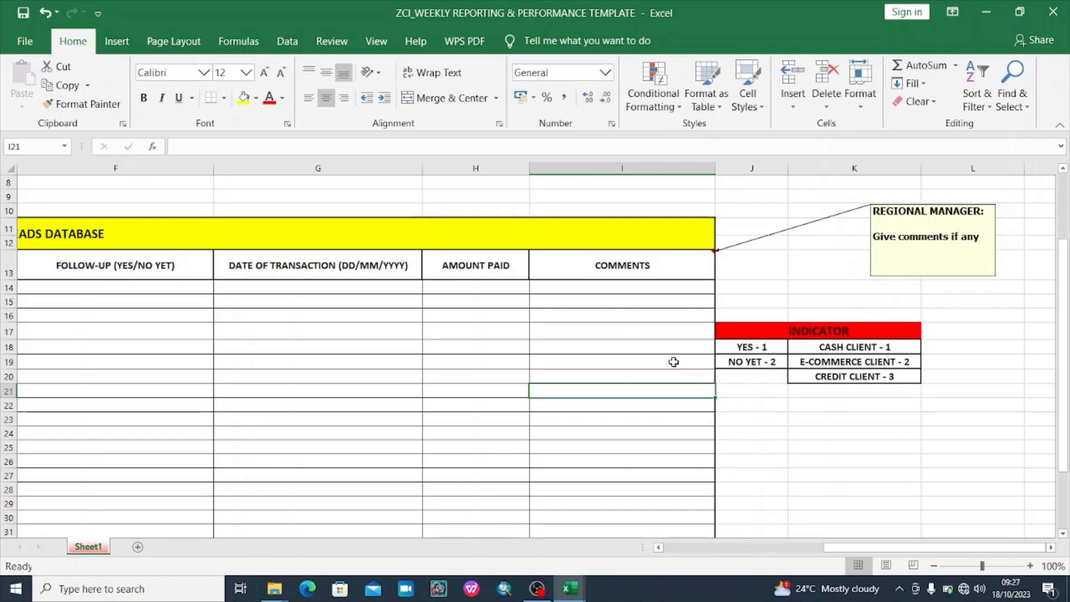
left_click(638, 307)
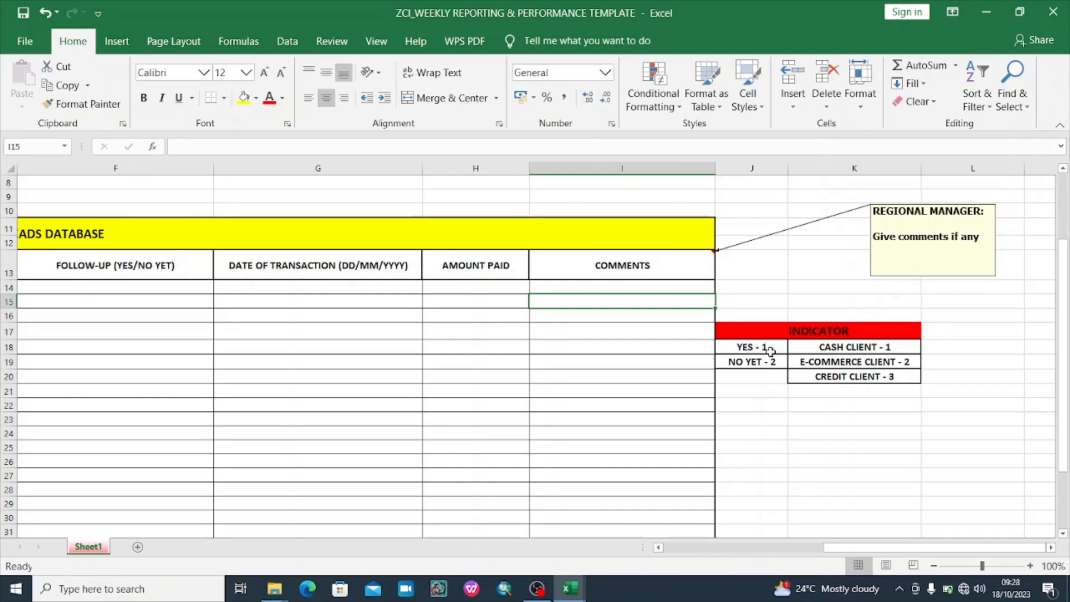
left_click(460, 345)
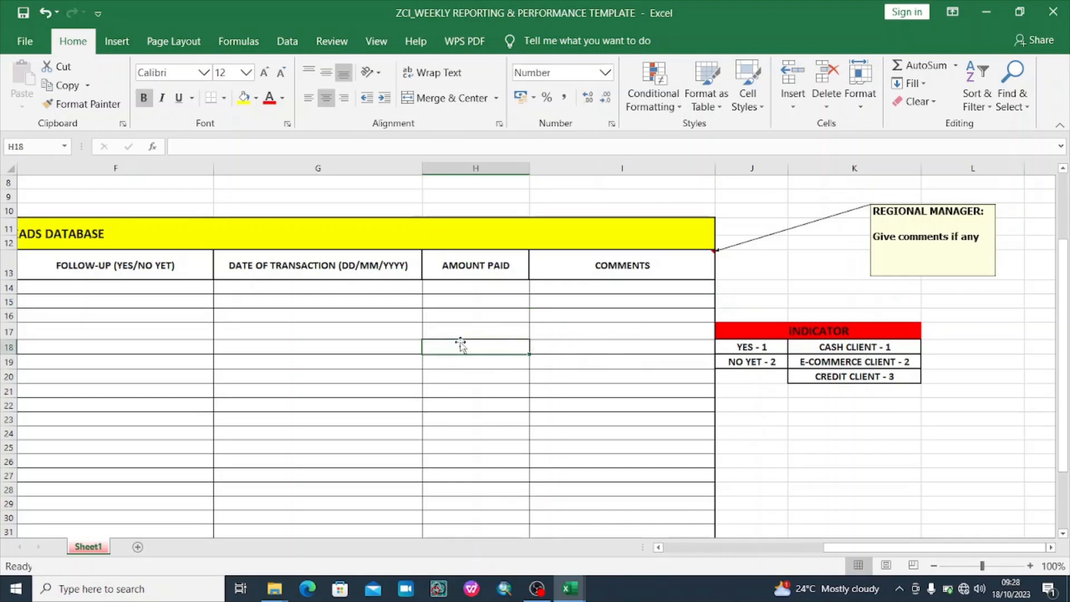
left_click(371, 334)
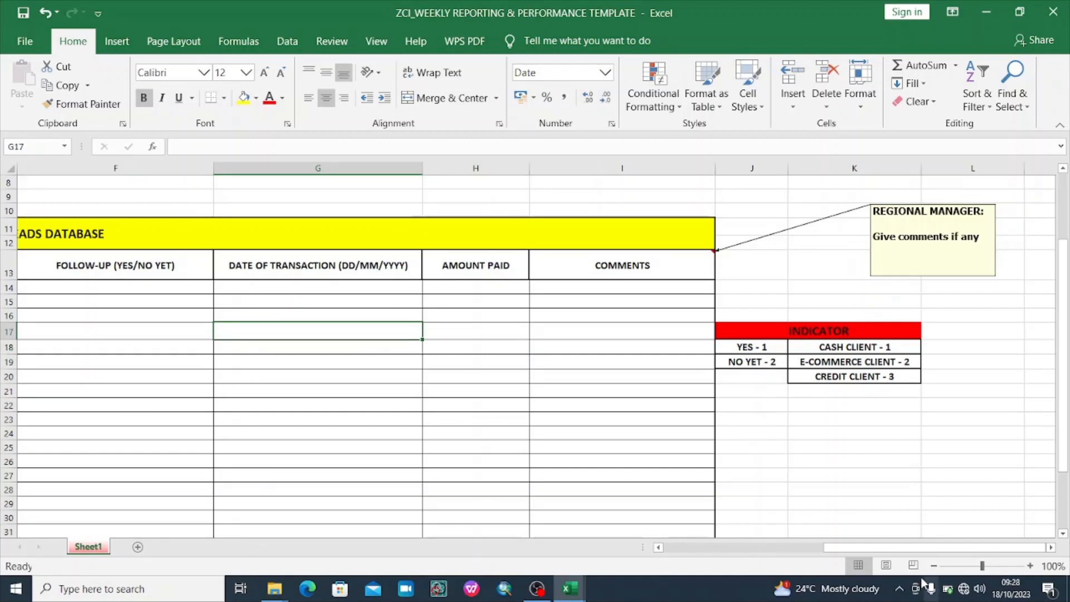
left_click_drag(885, 547, 823, 553)
left_click(524, 285)
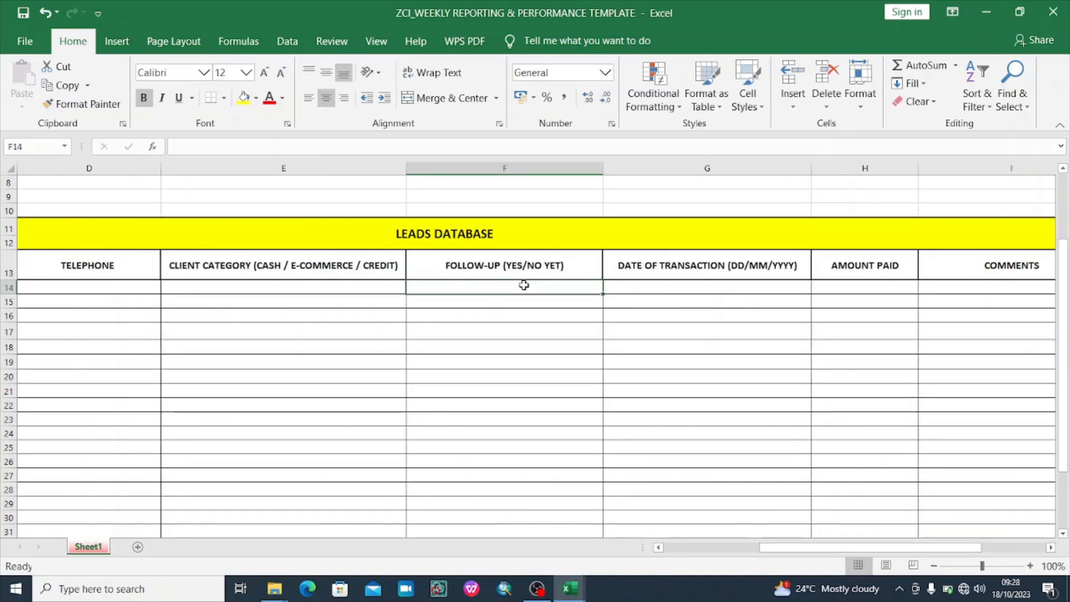
type("1")
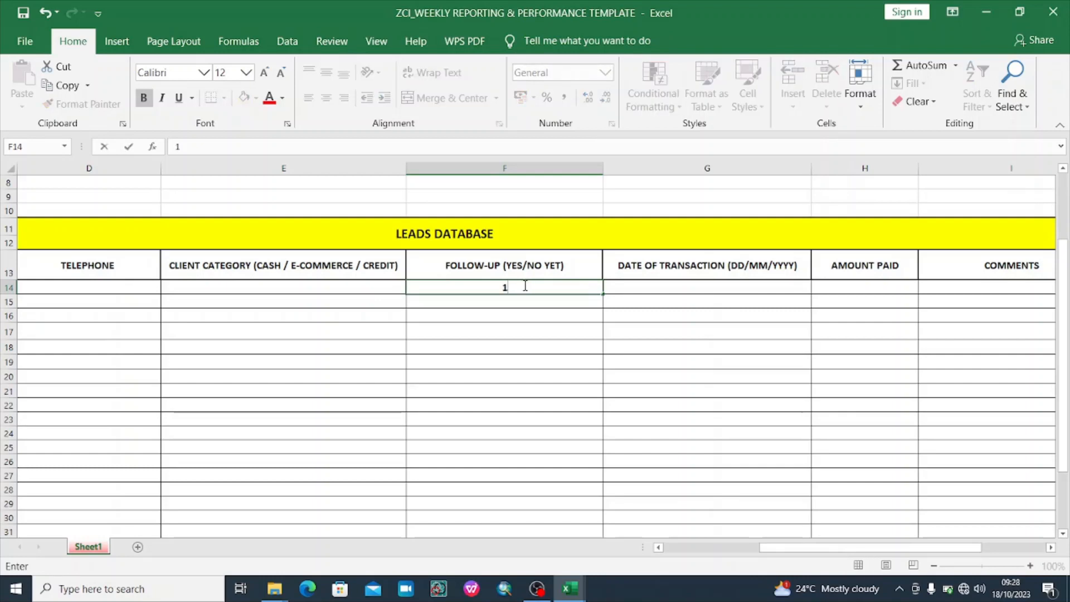
key("Return")
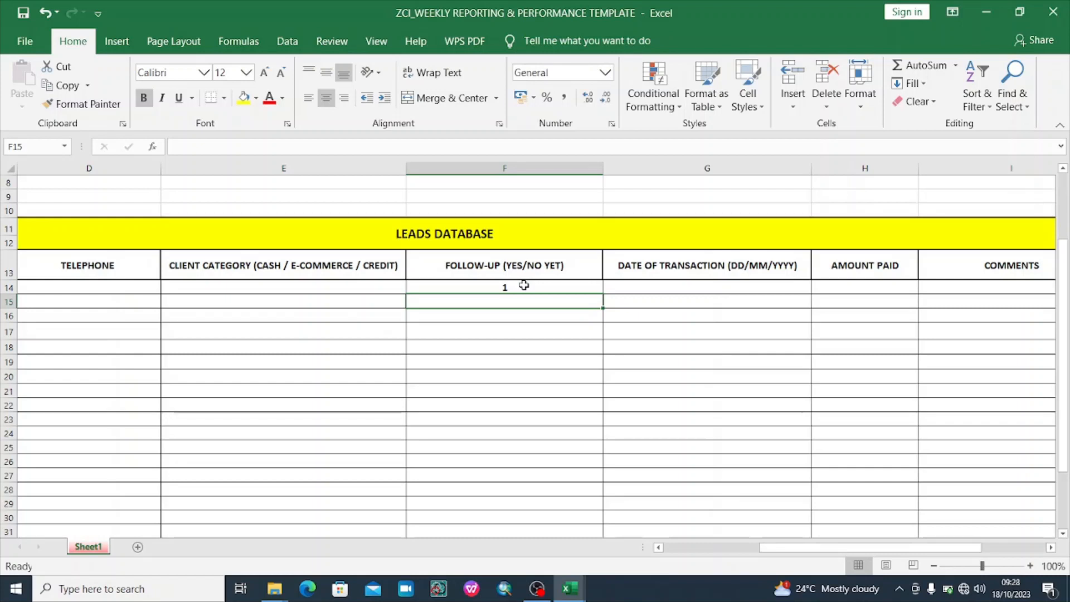
type("2")
key("Return")
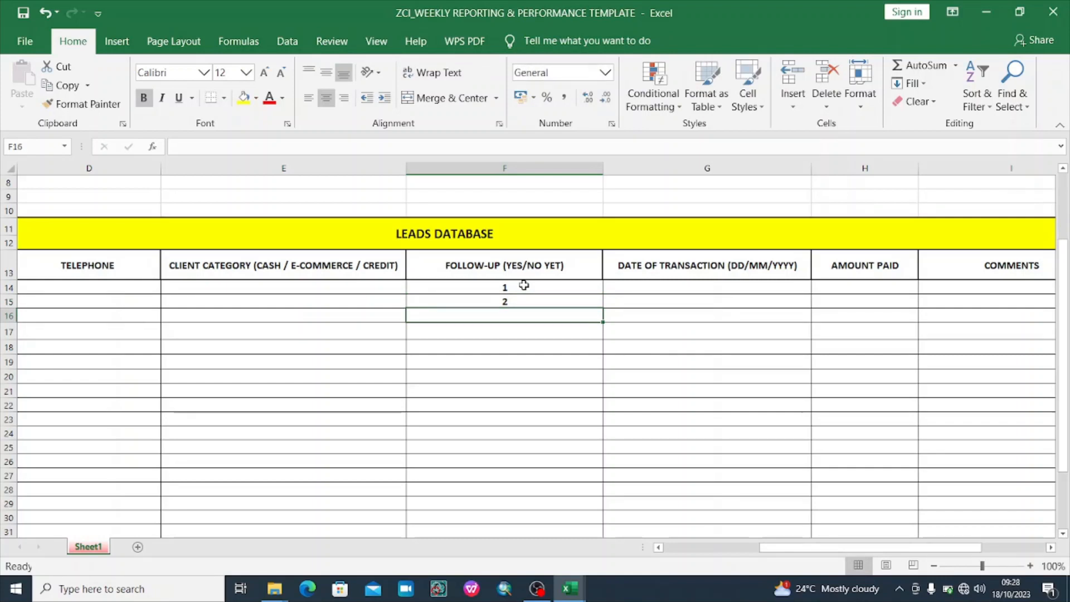
key("Up")
key("BackSpace")
key("Up")
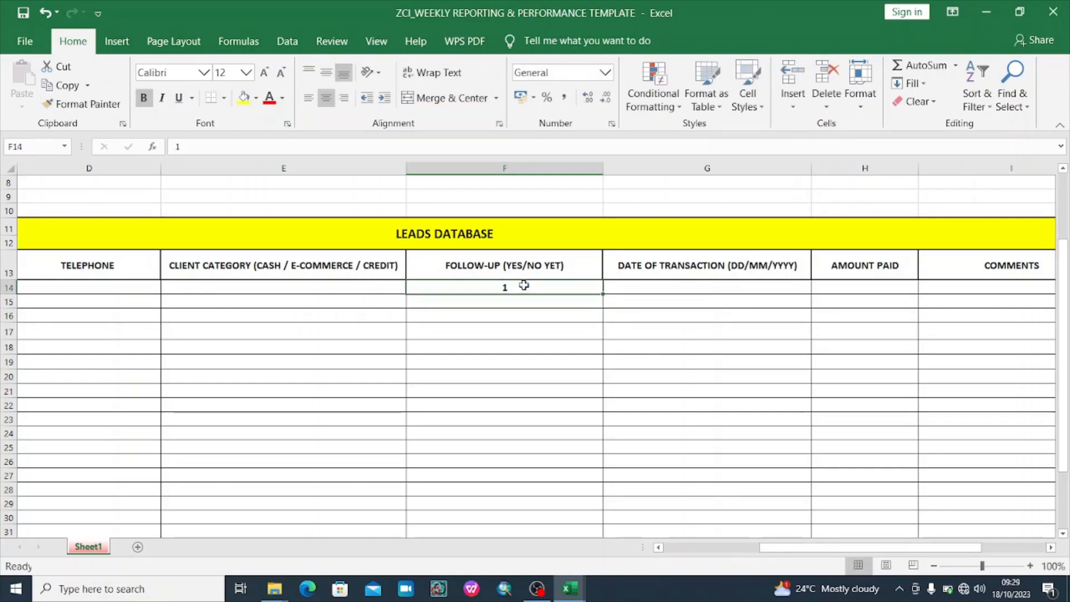
key("Delete")
key("Right")
key("Right")
key("Right")
key("Right")
key("Right")
key("Right")
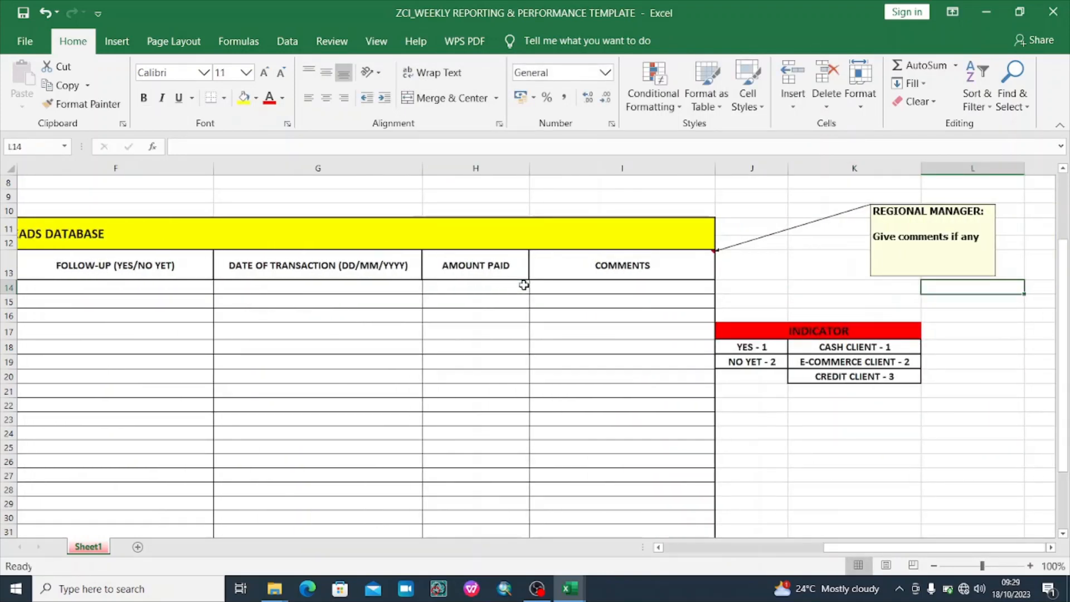
key("Left")
key("Left")
key("Left")
key("Left")
key("Left")
key("Left")
key("Left")
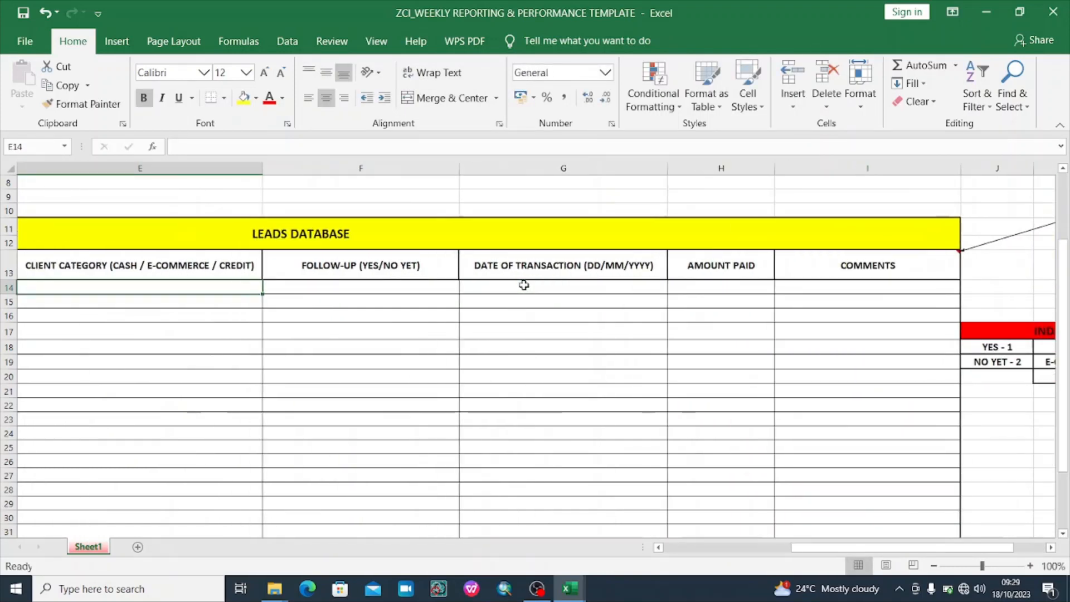
key("Right")
key("Down")
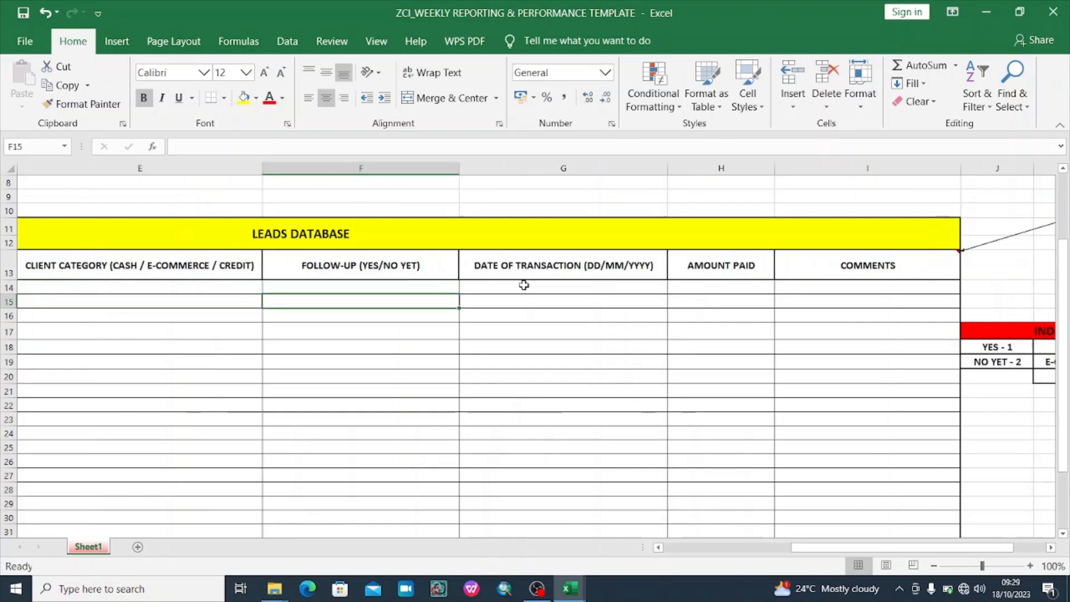
key("Up")
key("Down")
key("Down")
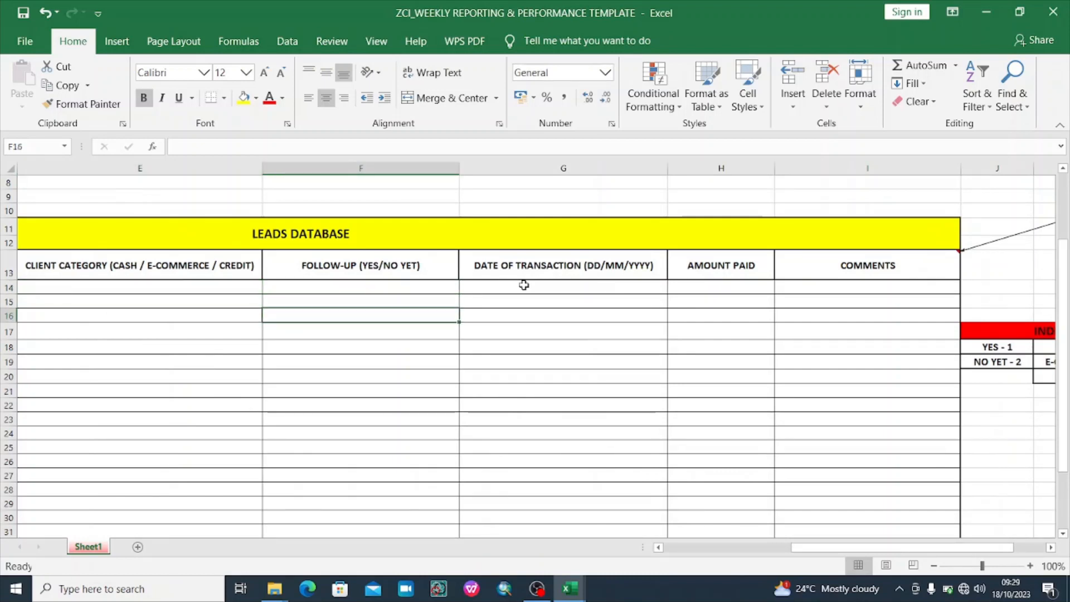
key("Up")
key("Up")
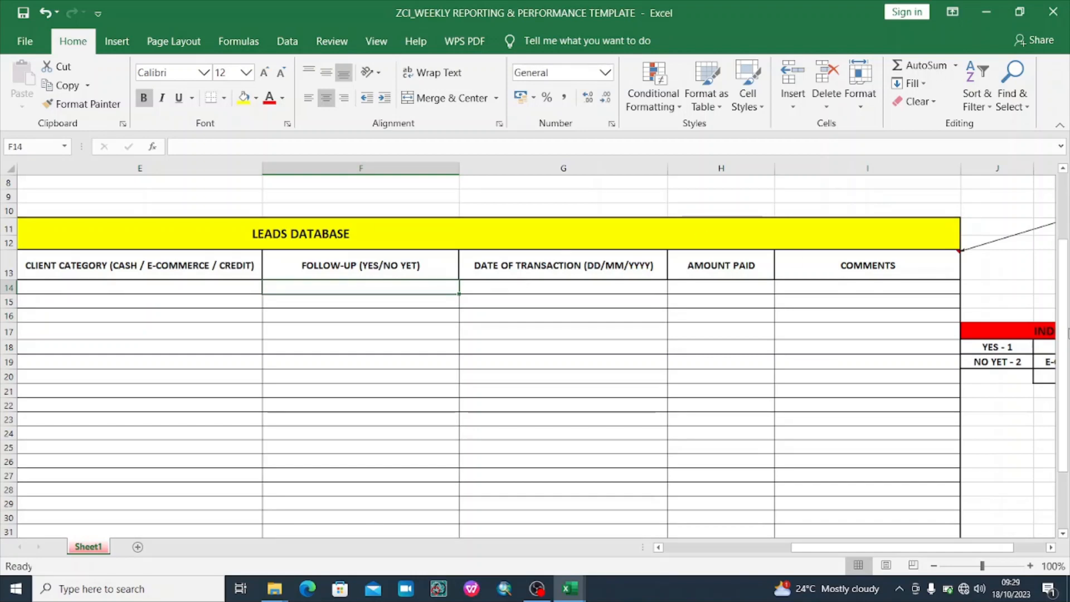
left_click_drag(1068, 322, 1068, 357)
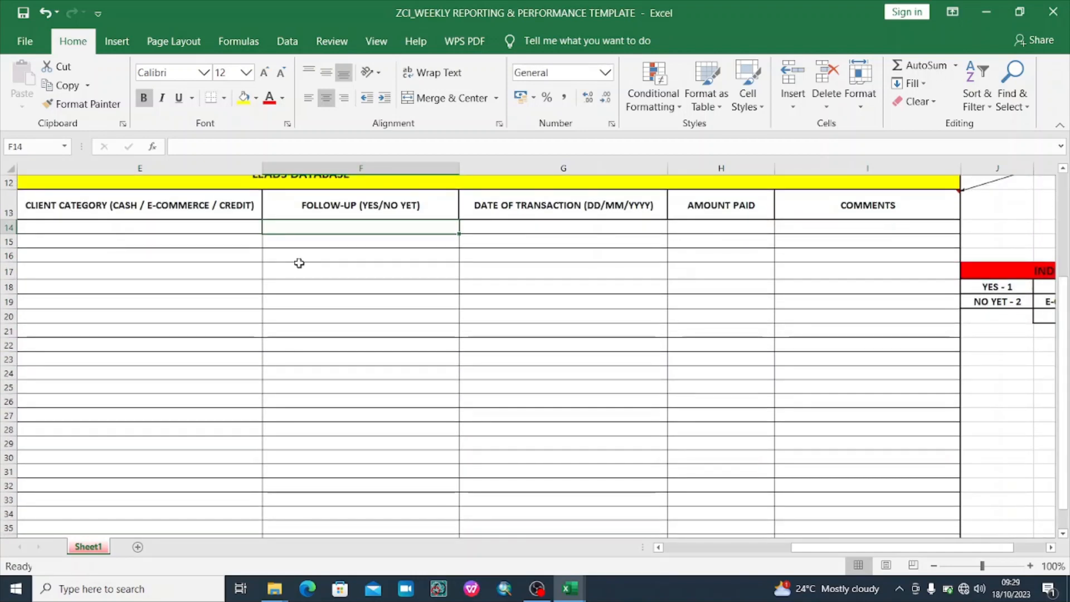
Enter follow-up codes 1, 1, 1, 2, 1, 1, 1 into cells F14 through F20
left_click(374, 283)
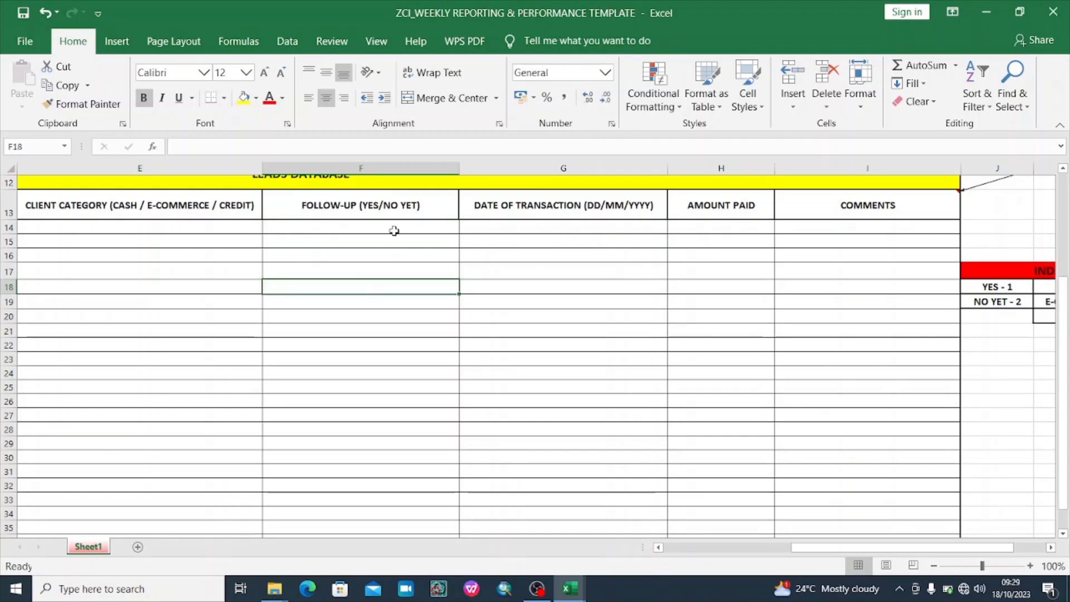
left_click(394, 232)
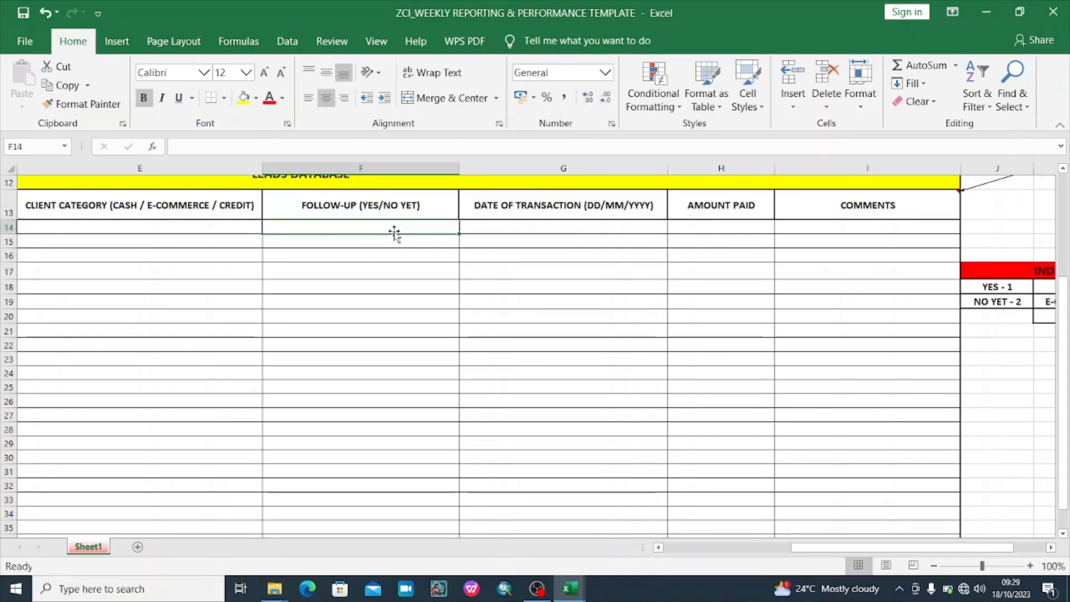
type("1")
key("Return")
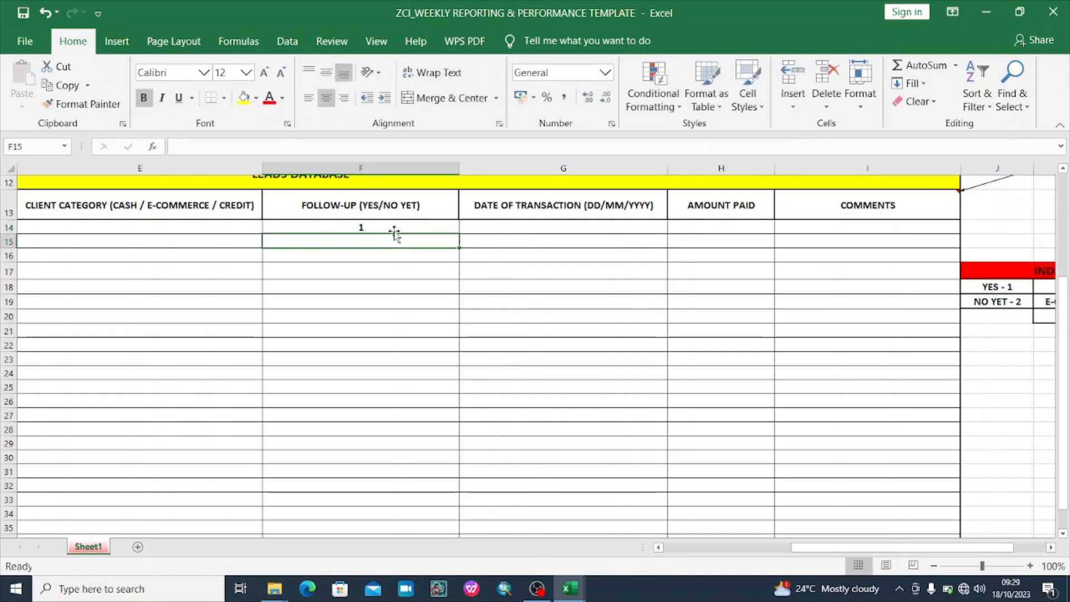
type("11")
key("BackSpace")
key("Return")
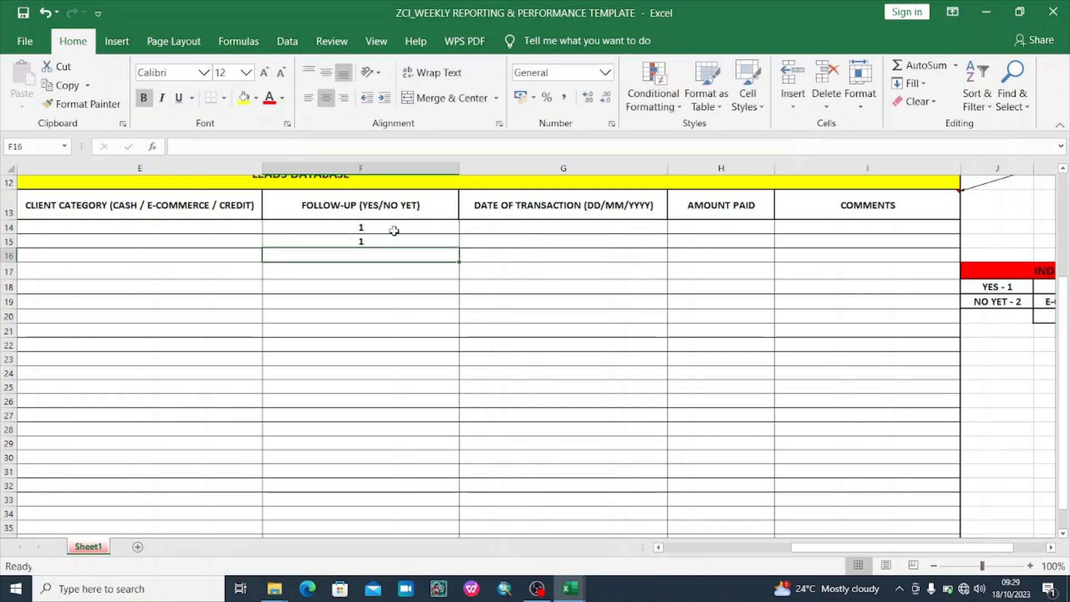
type("1")
key("Return")
type("2")
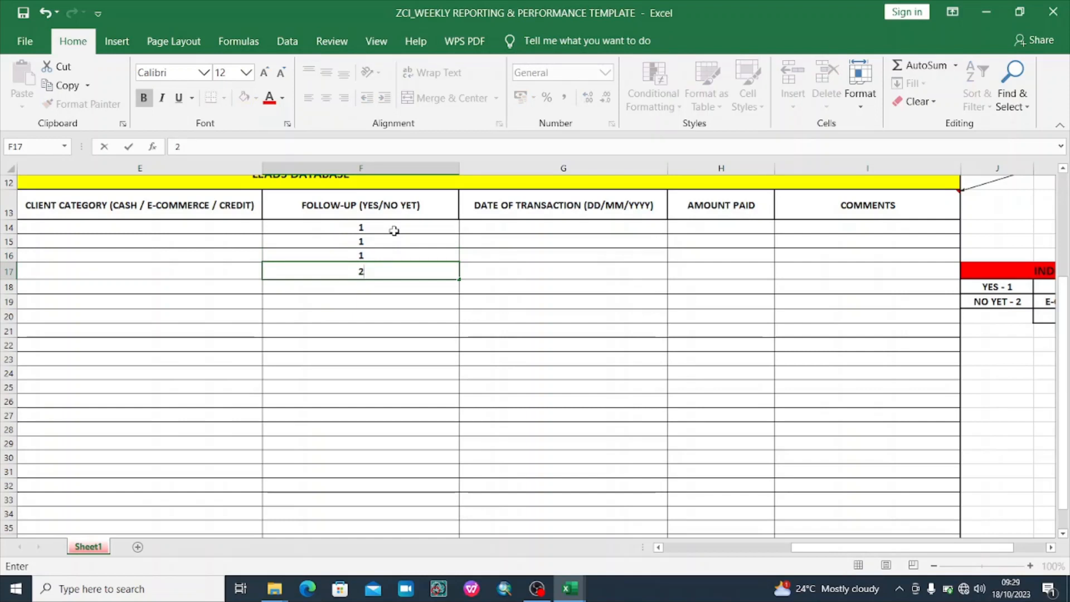
key("Return")
type("1")
key("Return")
type("3")
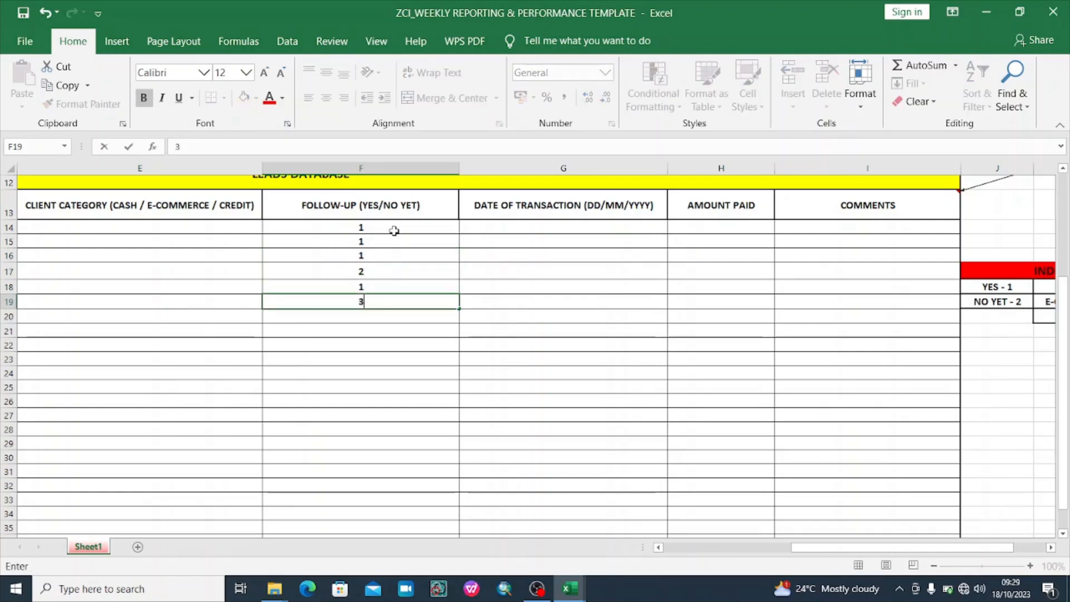
key("BackSpace")
type("1")
key("Return")
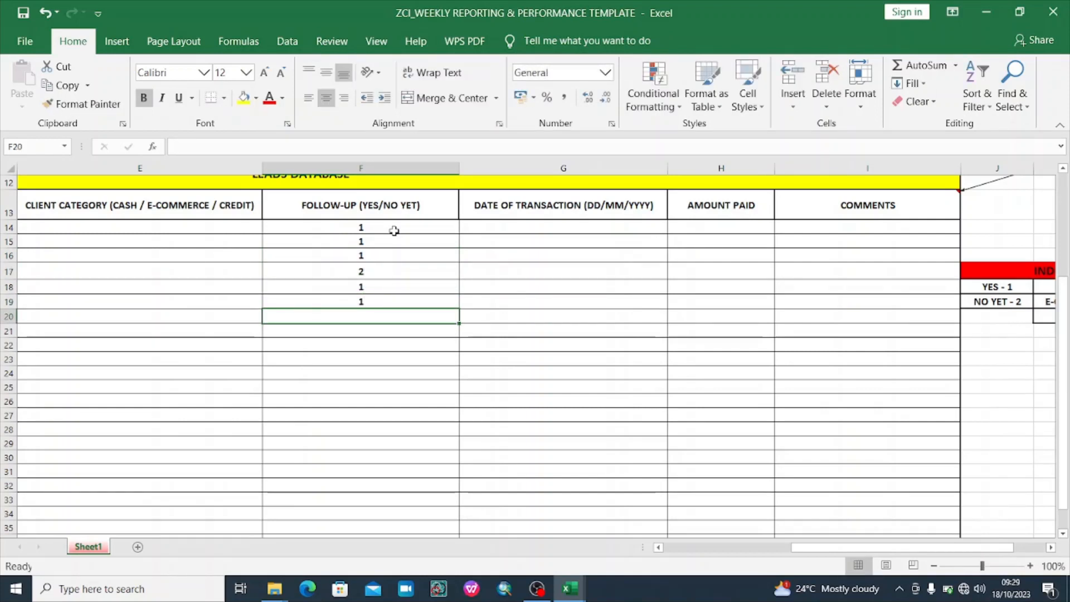
type("1")
key("Return")
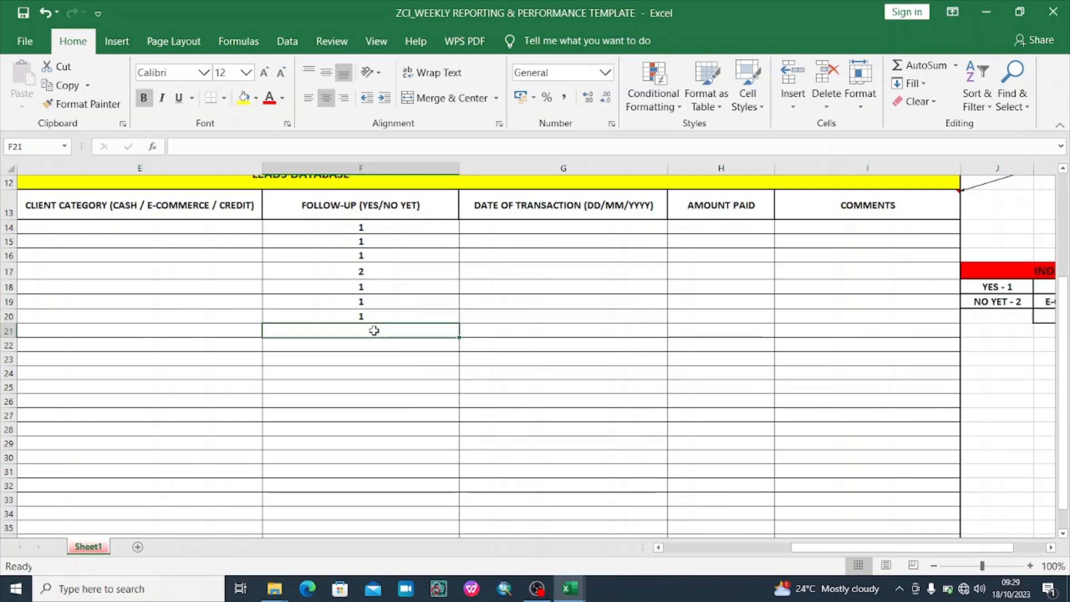
Enter =COUNTIF(F14:F20,F14) in F21 to count code-1 follow-ups (6), then clear it
type("=")
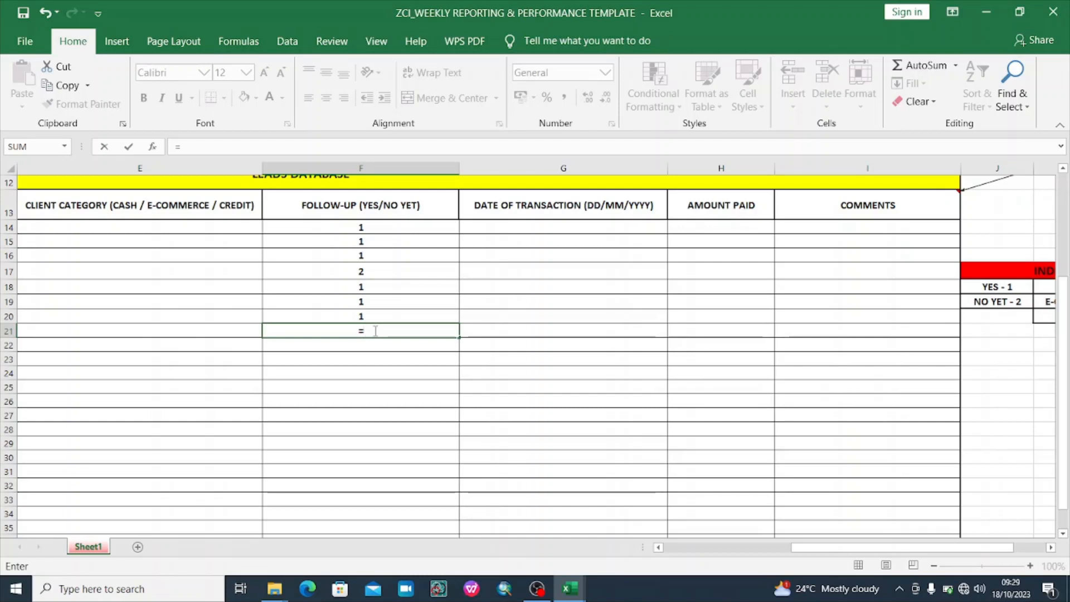
type("COU")
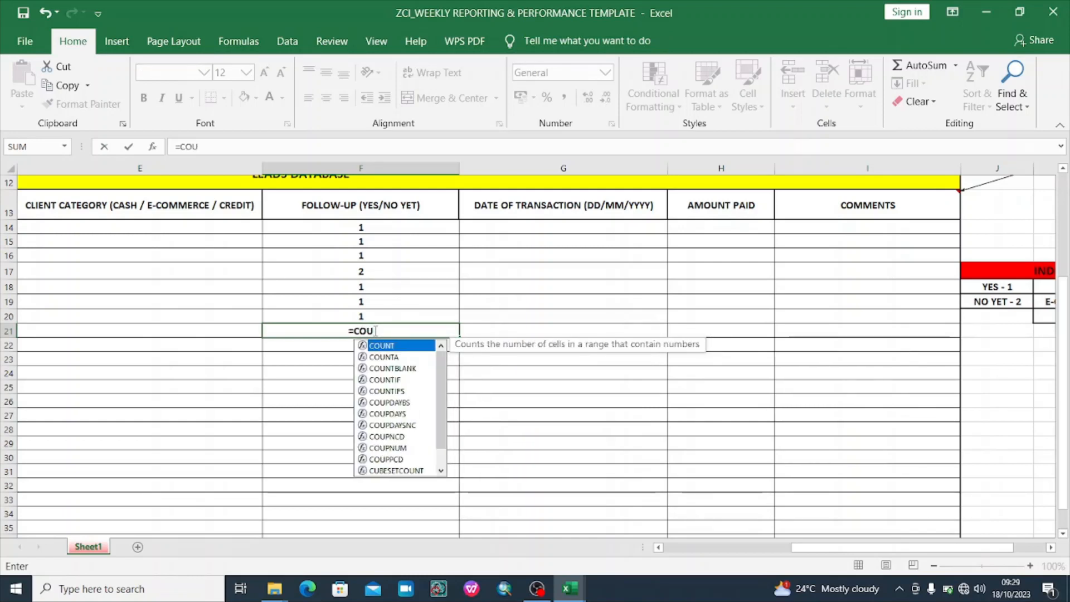
type("NT")
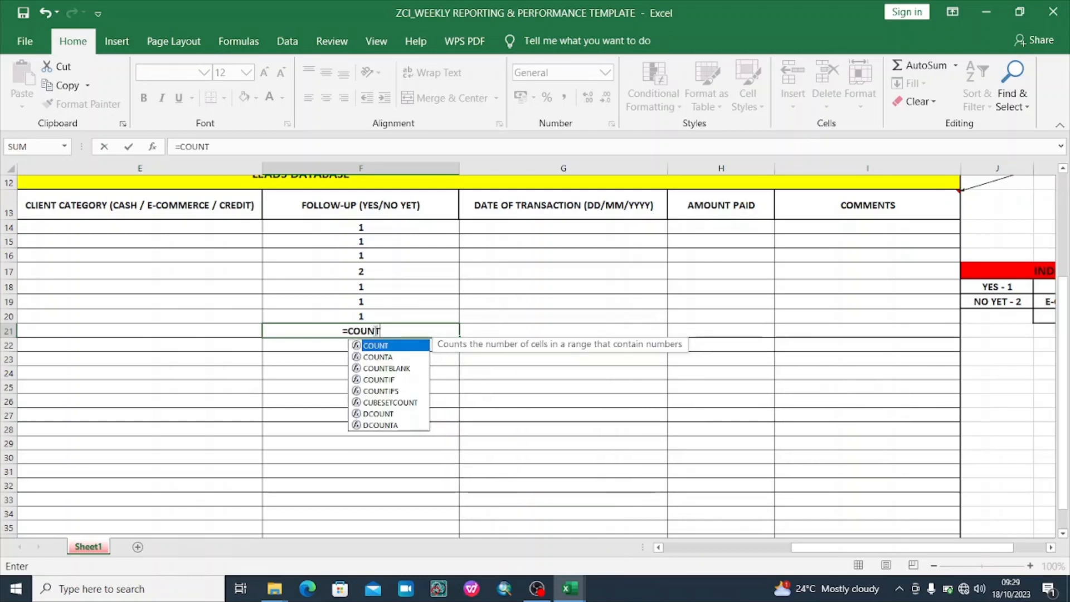
double_click(384, 379)
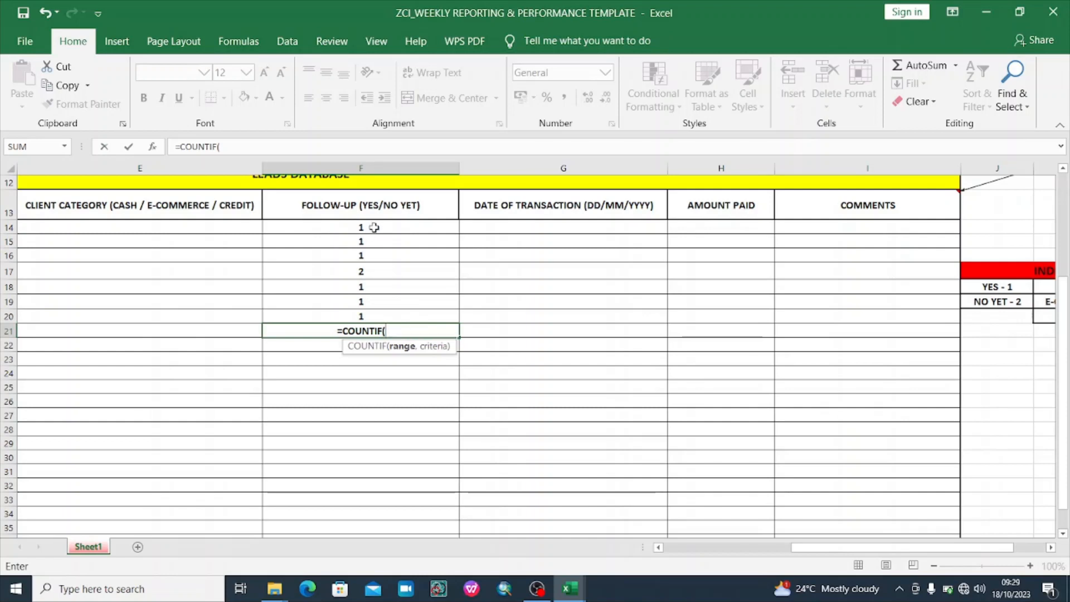
left_click_drag(367, 228, 374, 317)
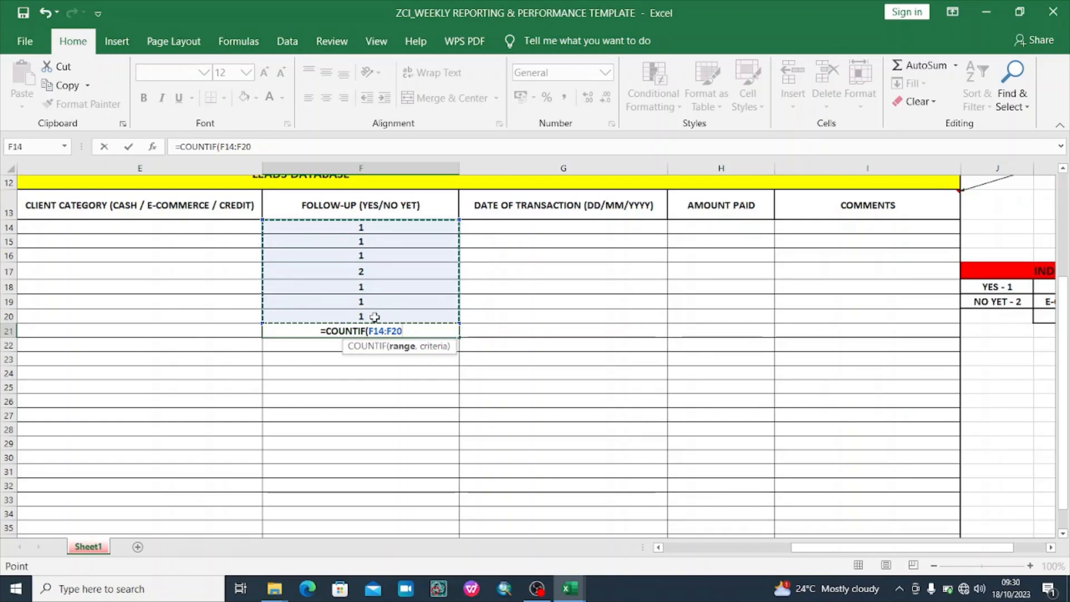
type(",")
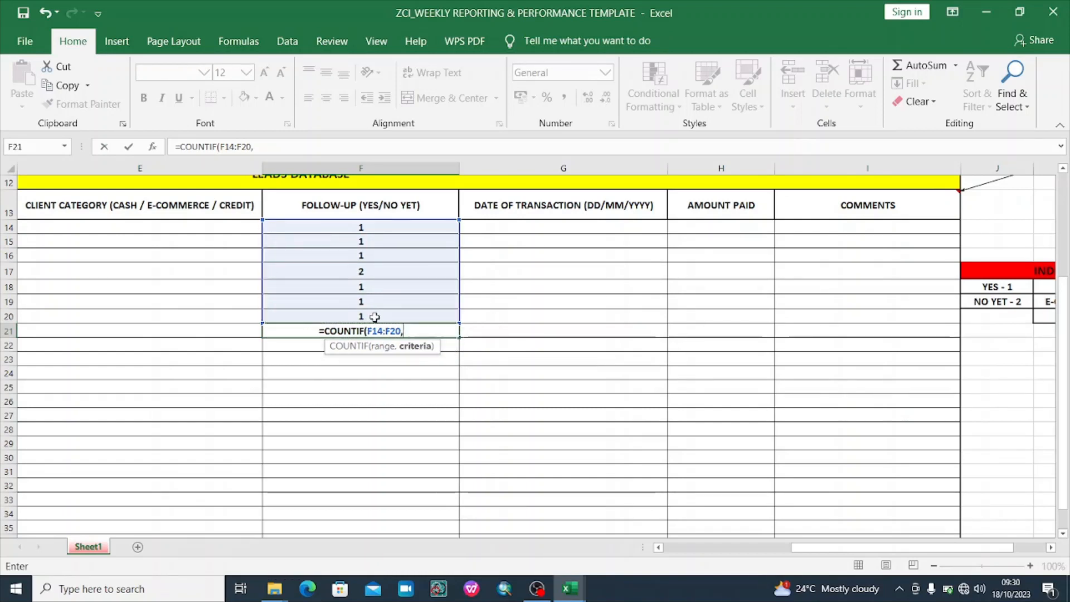
left_click(369, 227)
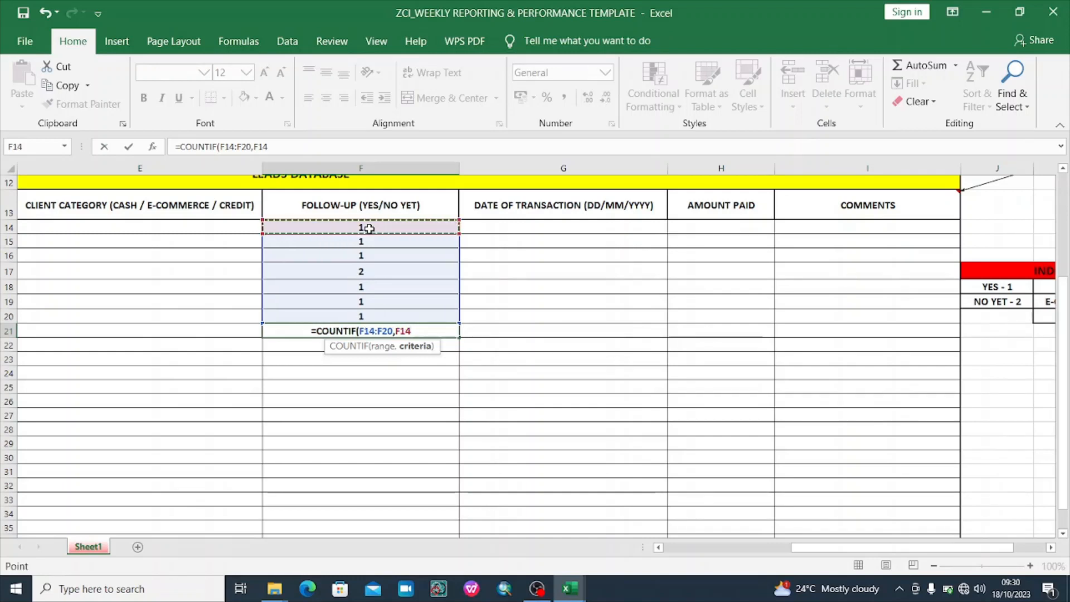
key("Return")
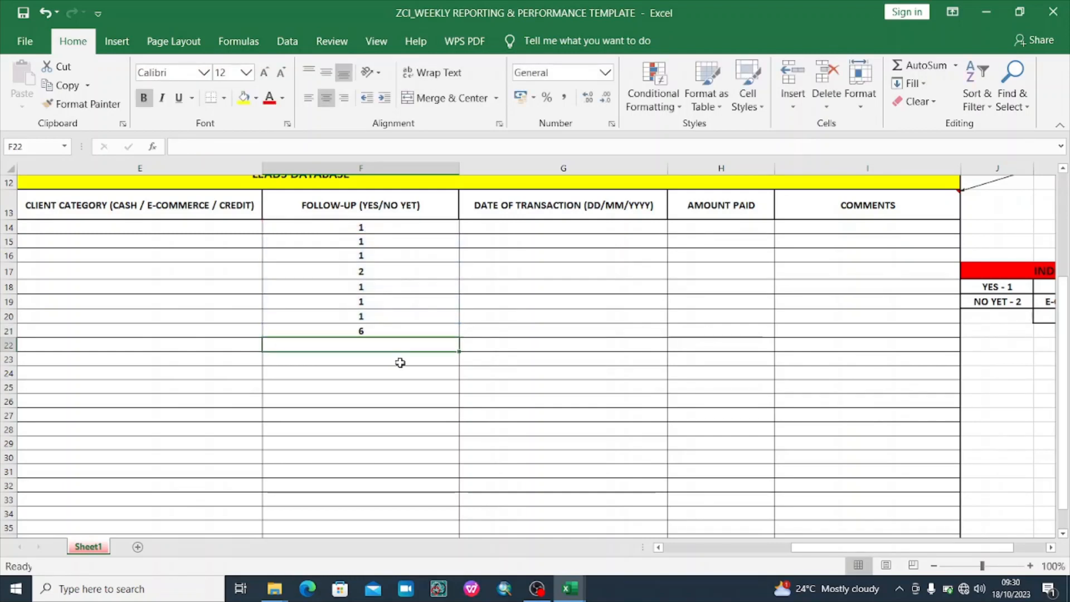
left_click(385, 331)
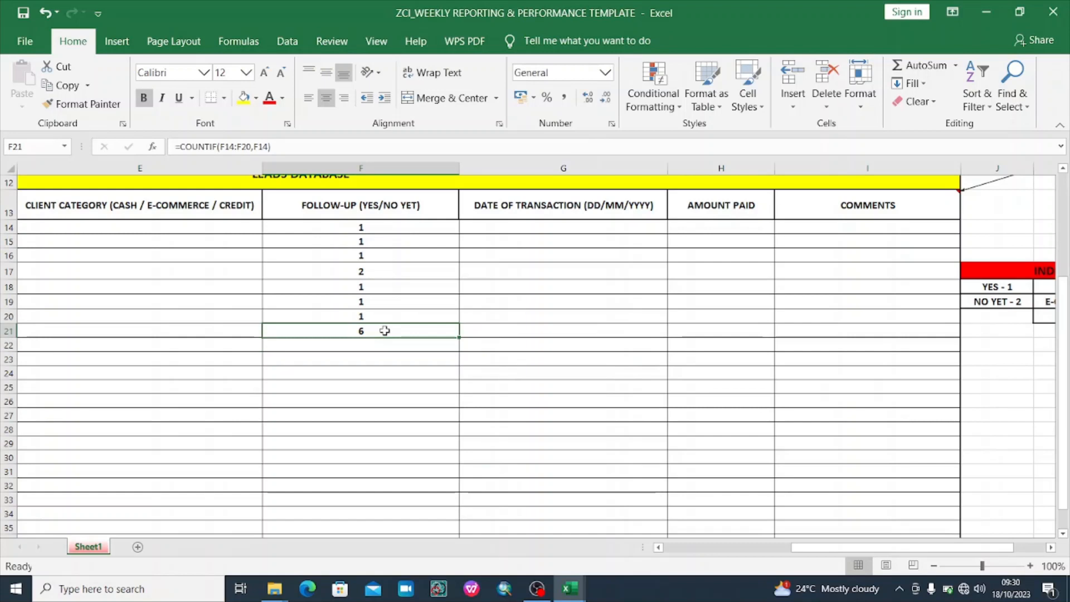
key("BackSpace")
Use Clear Contents on F14:F20 to remove the follow-up codes, then scroll back left
left_click(390, 385)
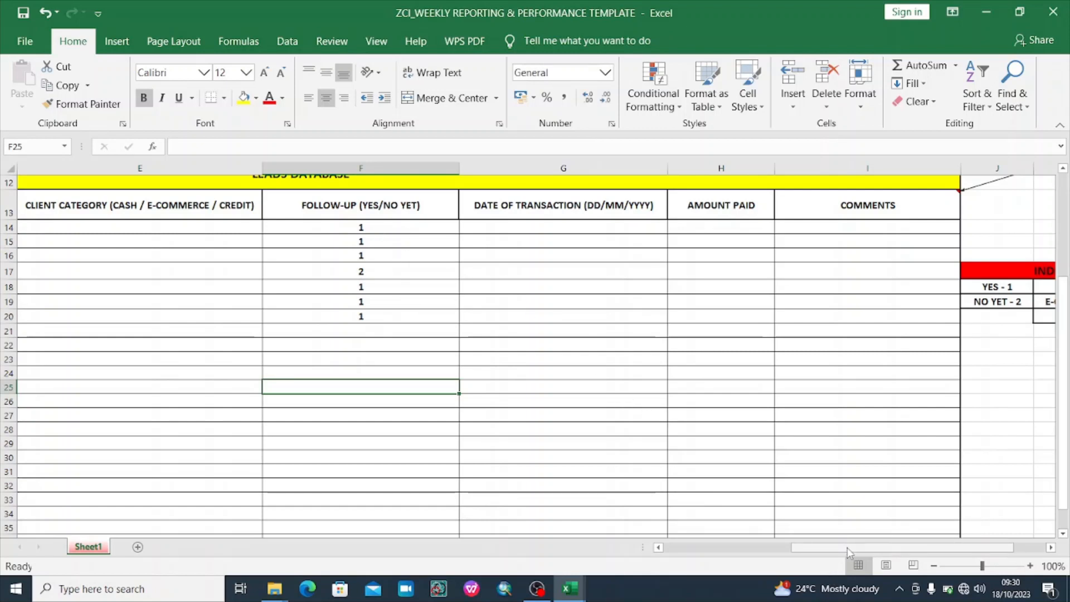
left_click_drag(846, 552, 920, 555)
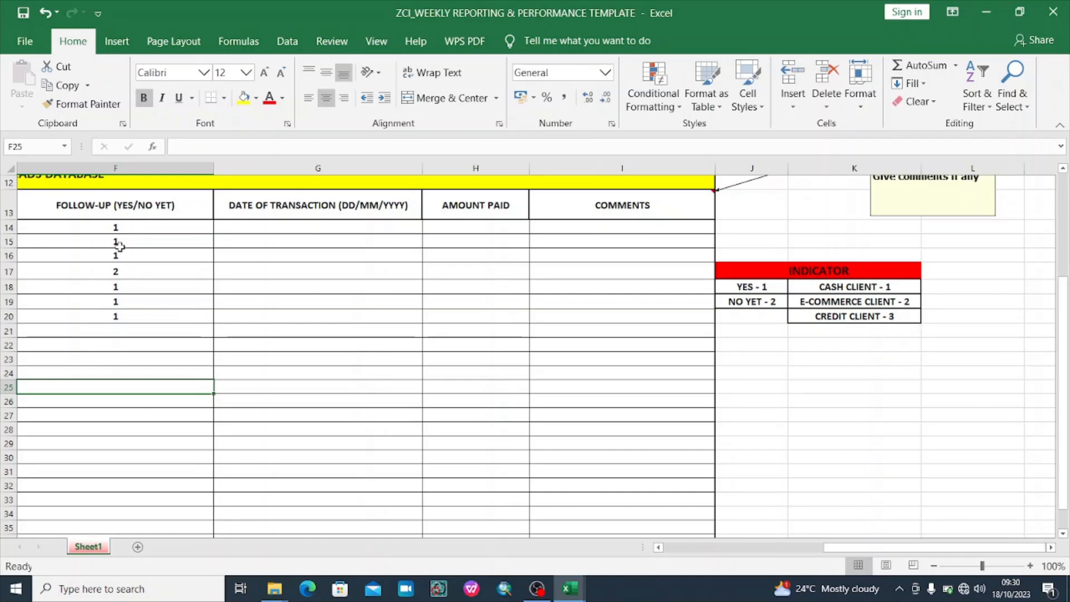
left_click_drag(120, 228, 123, 317)
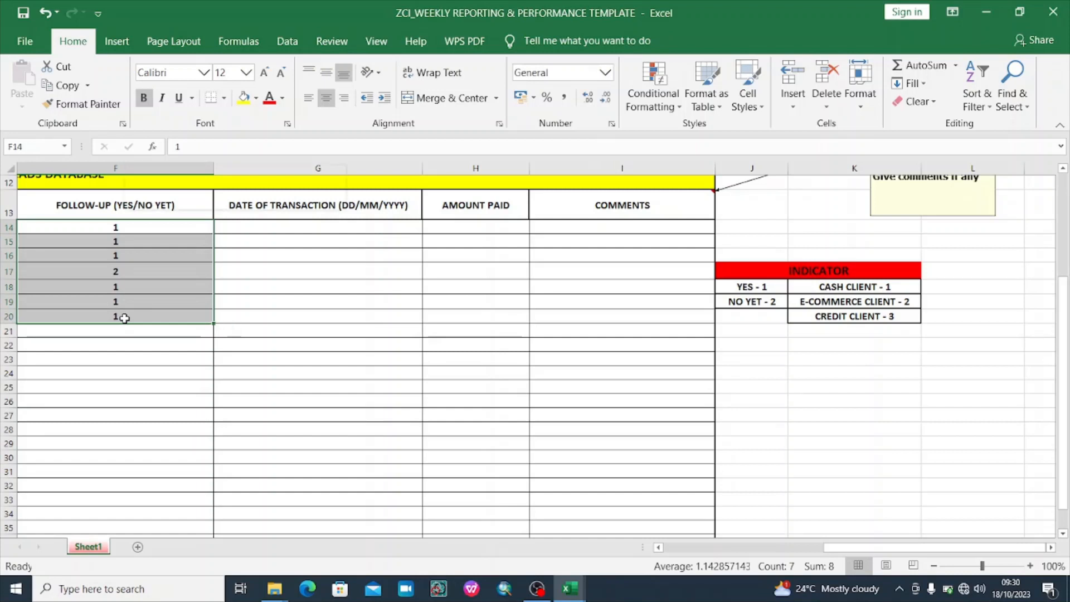
right_click(125, 316)
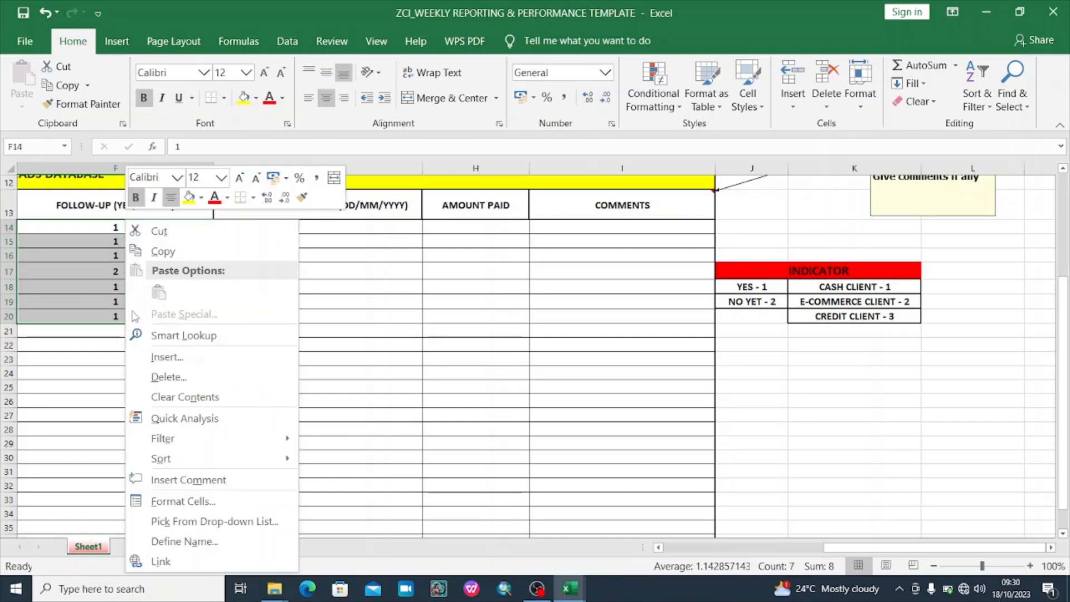
left_click(194, 396)
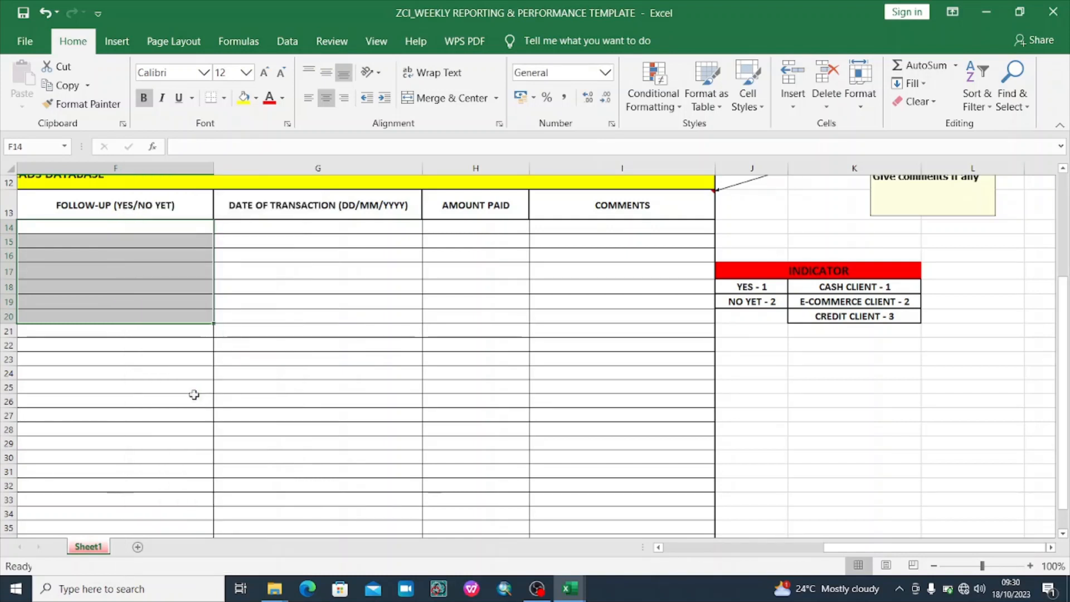
left_click(116, 391)
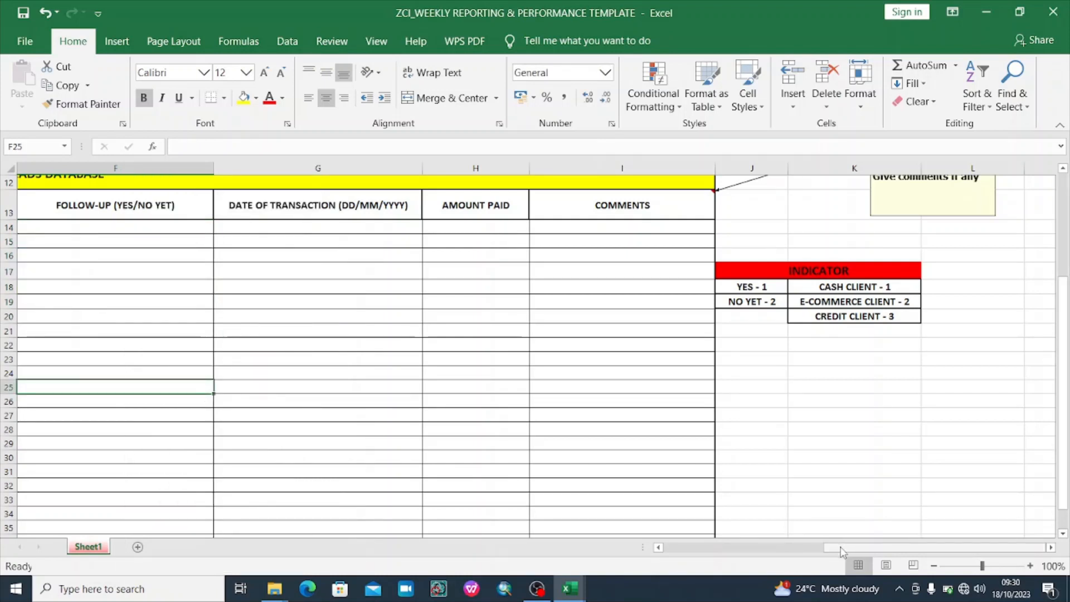
left_click_drag(844, 549, 668, 558)
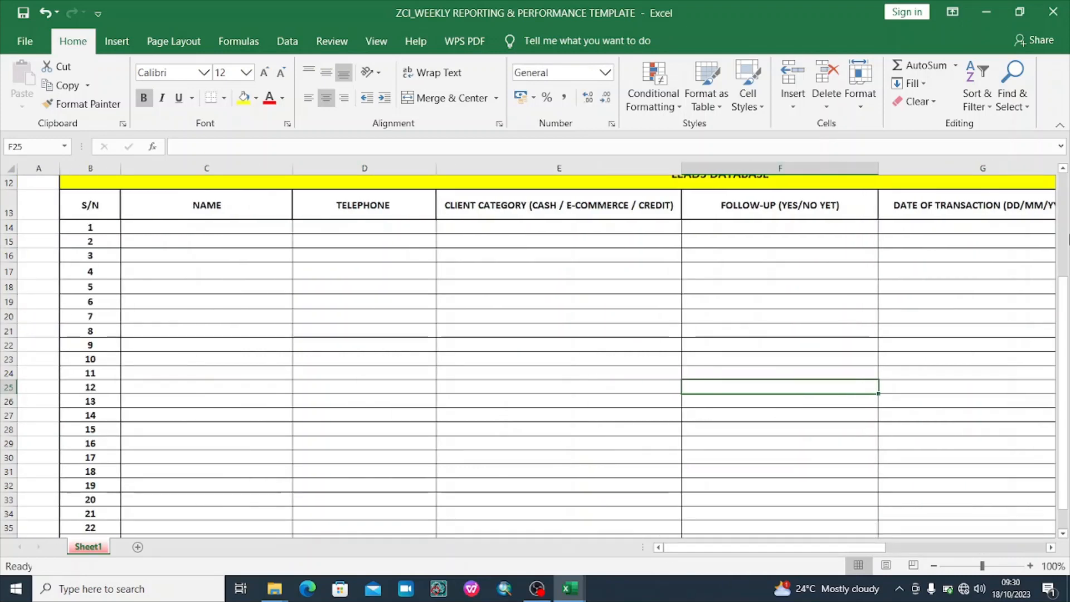
Enter the first lead's name in C14 and their telephone number beside it
left_click_drag(1067, 307, 1067, 225)
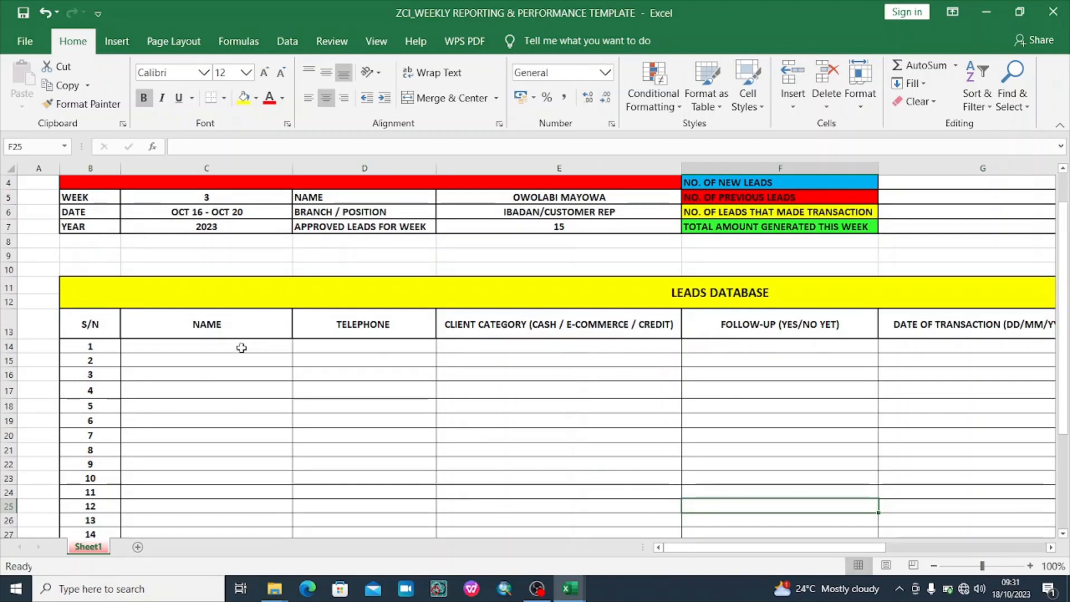
left_click(236, 348)
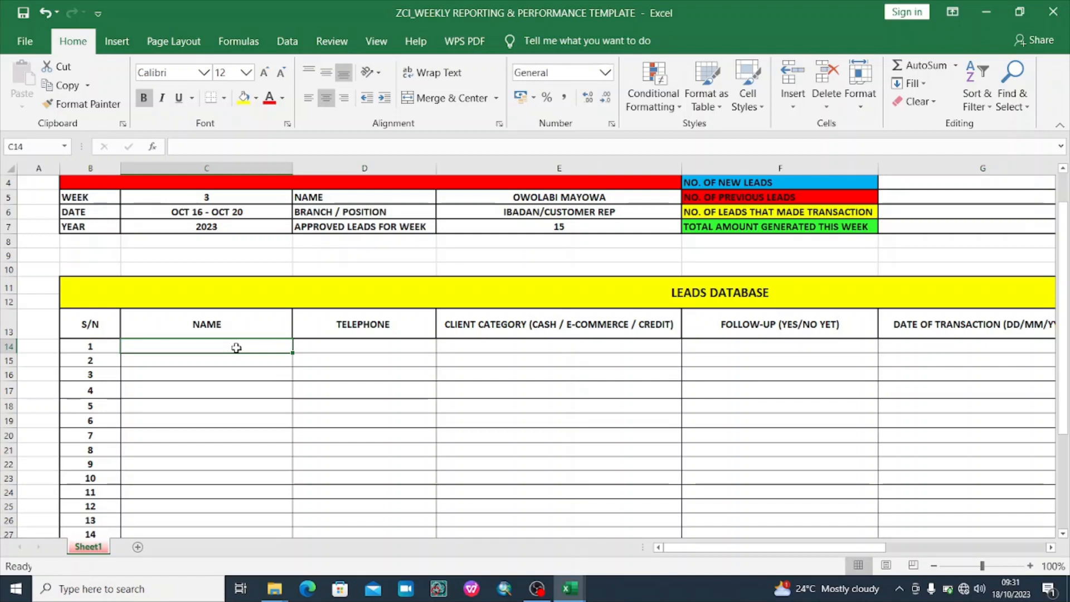
double_click(236, 347)
type("MR")
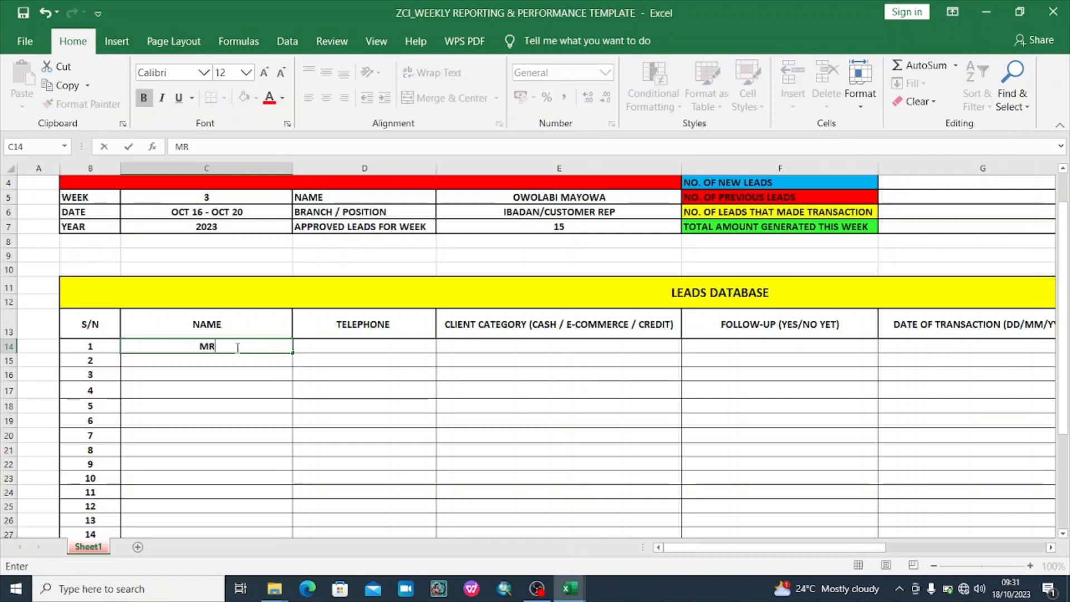
type(" TADE")
key("Tab")
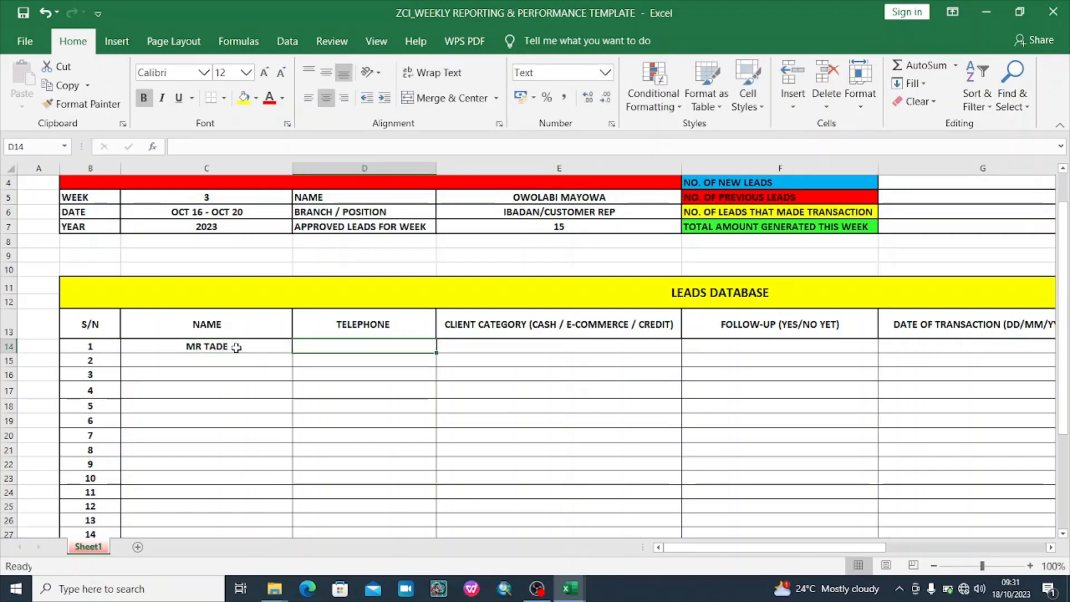
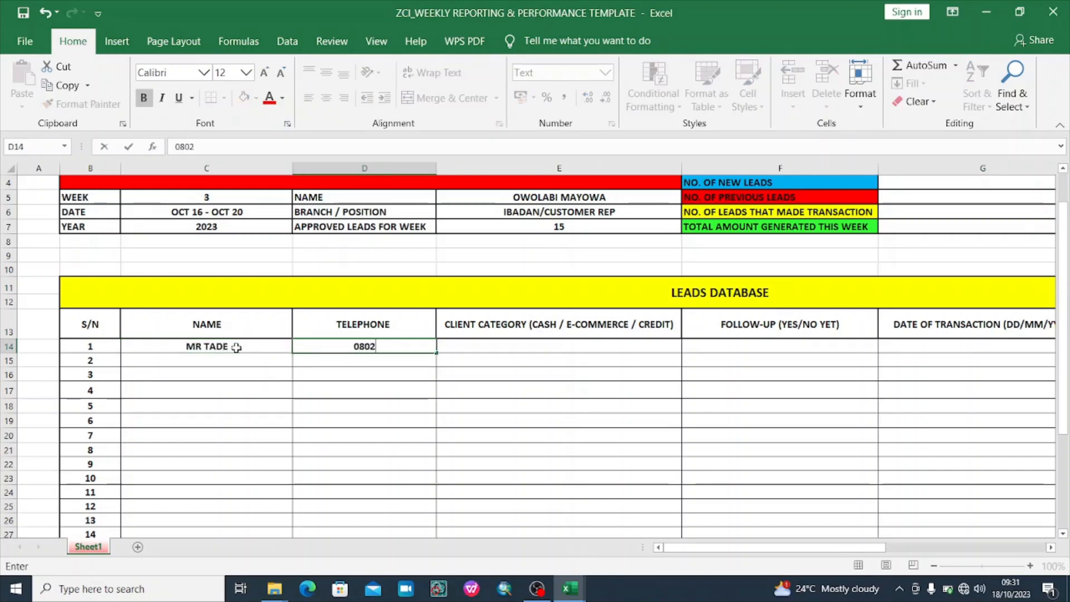
key("Return")
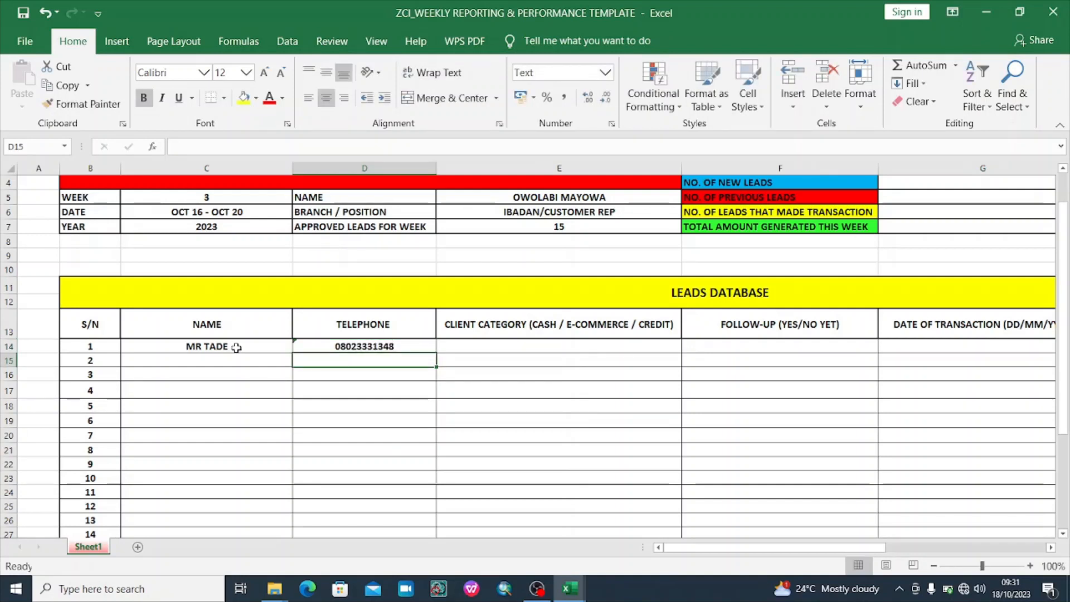
Set row 14's client category to 2 and follow-up code to 1
left_click(490, 344)
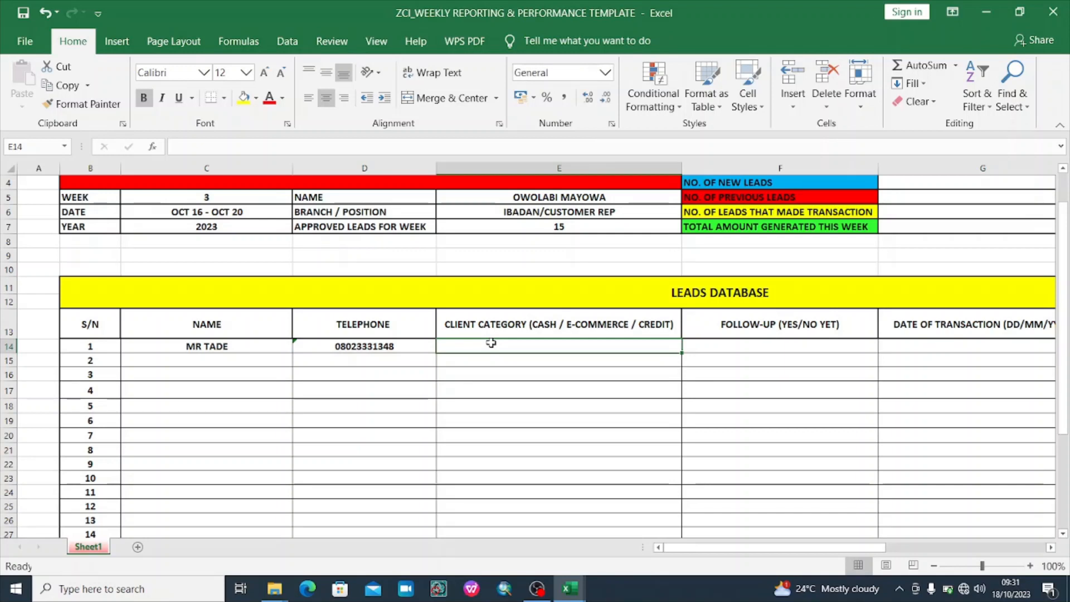
type("2")
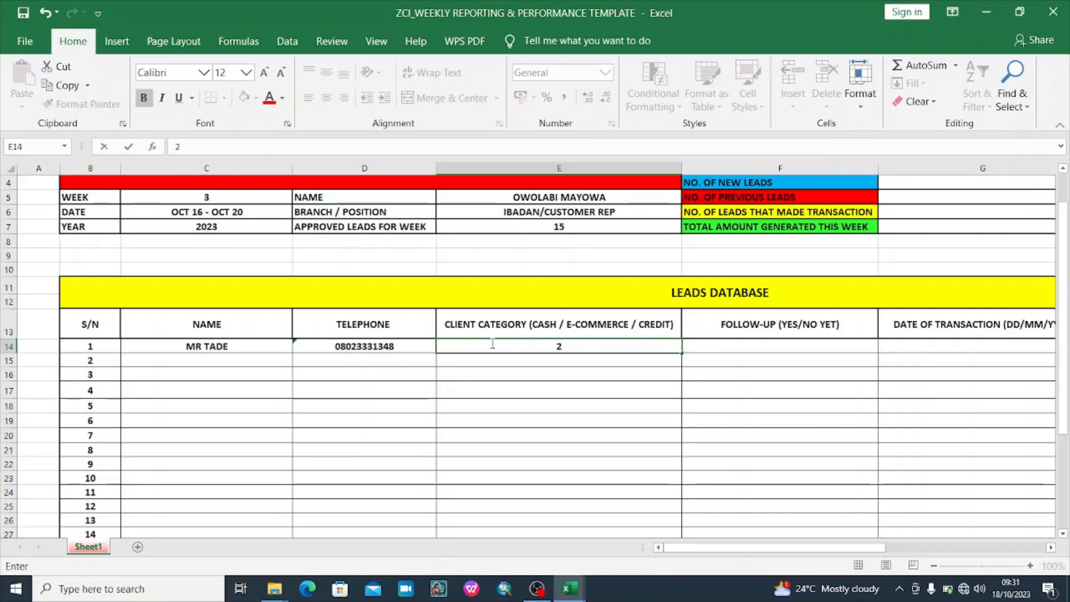
key("Tab")
type("1")
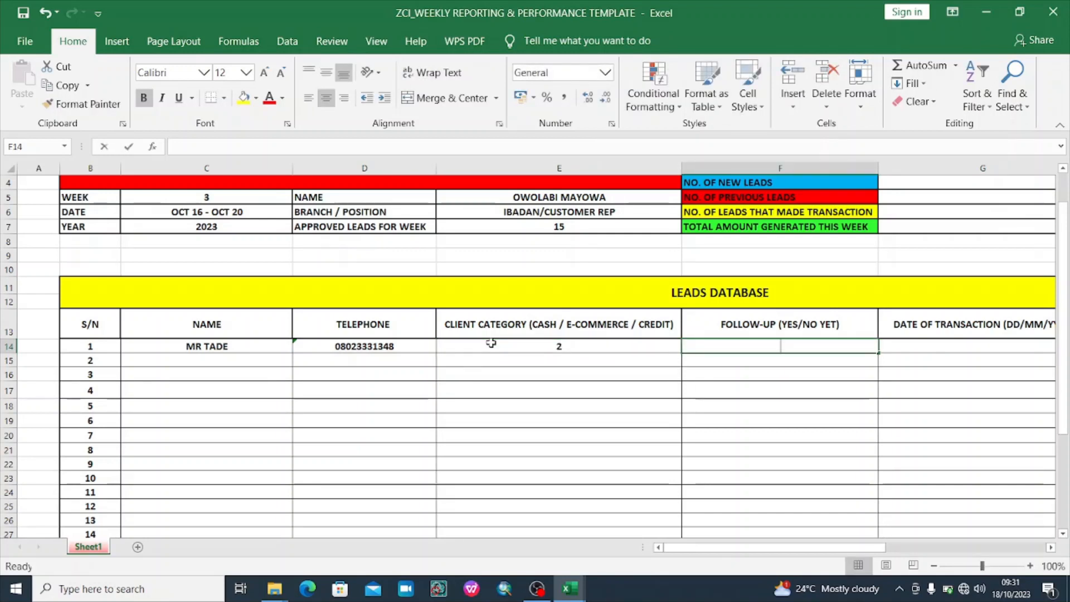
key("Tab")
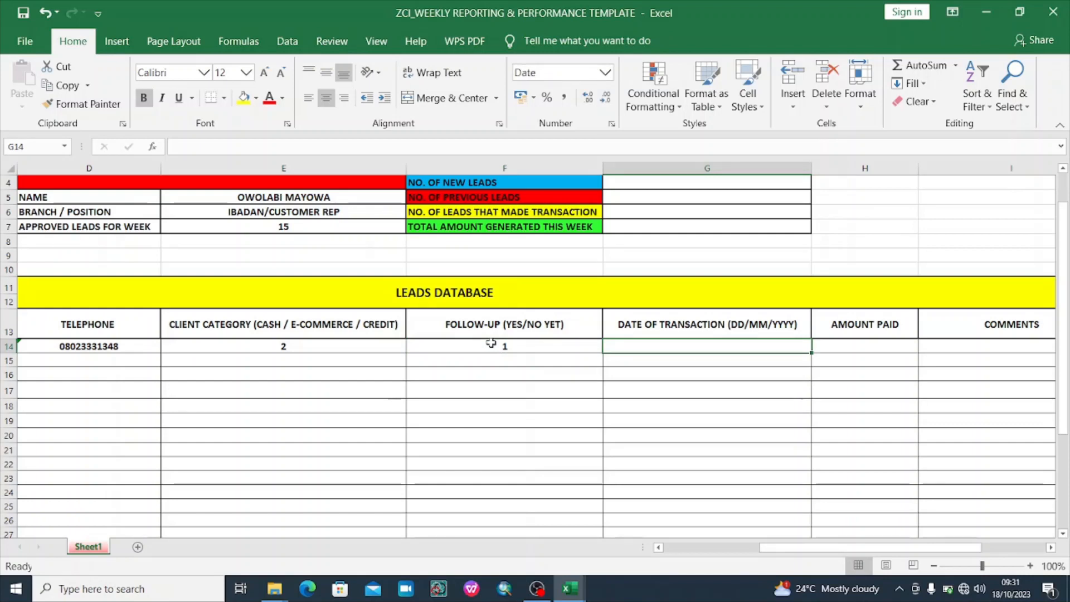
Enter 17/10/2023 as the first lead's transaction date in cell G14
key("Tab")
key("Left")
key("Left")
key("Right")
key("Left")
key("Right")
key("Left")
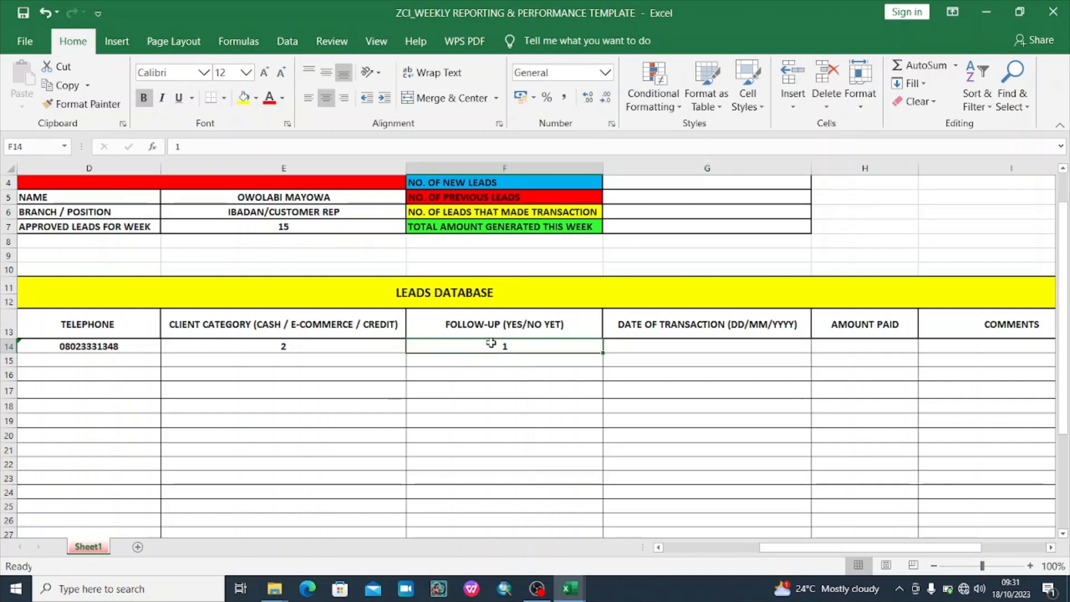
key("Right")
key("Left")
key("Right")
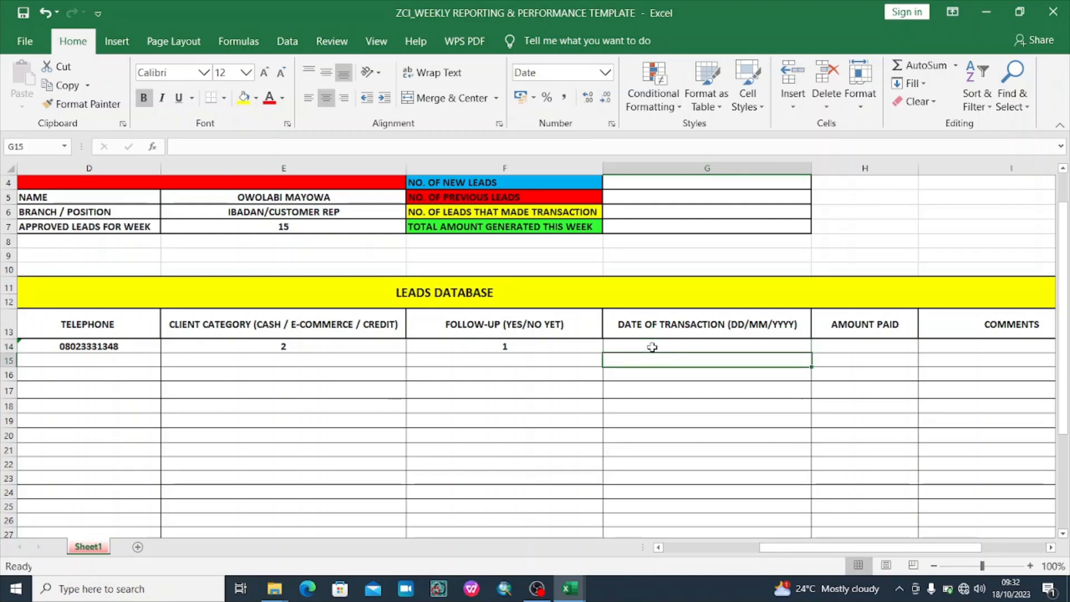
key("Return")
left_click(652, 348)
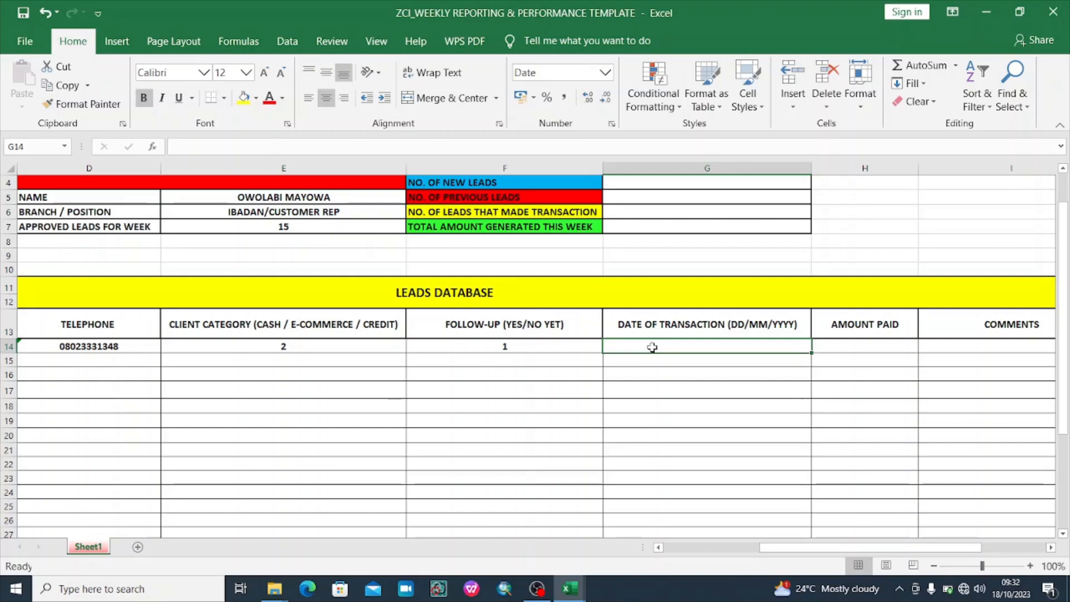
type("1")
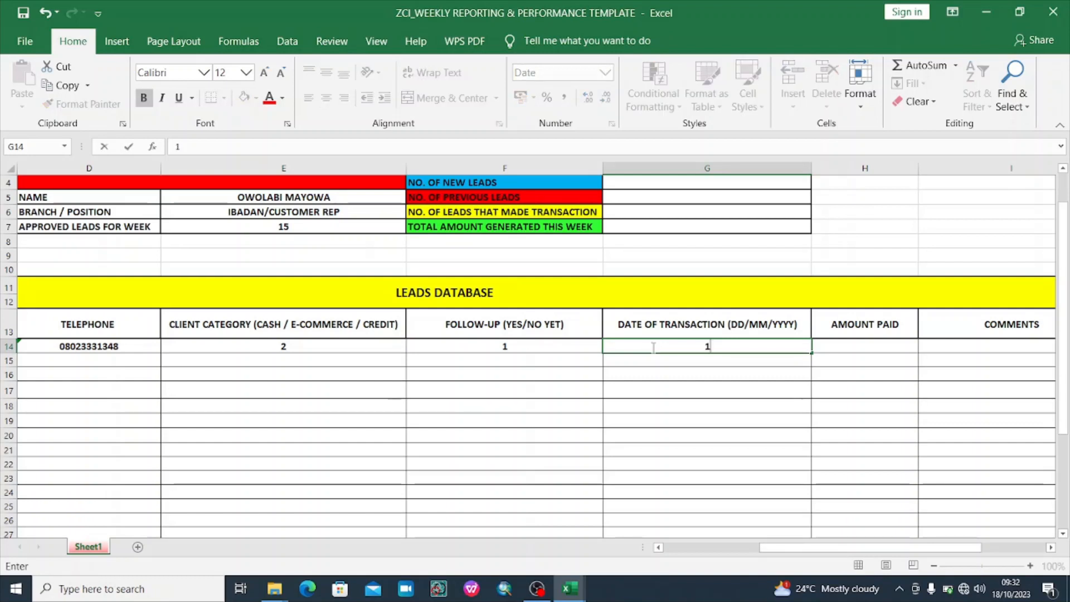
type("7=")
key("BackSpace")
type("/10/2023")
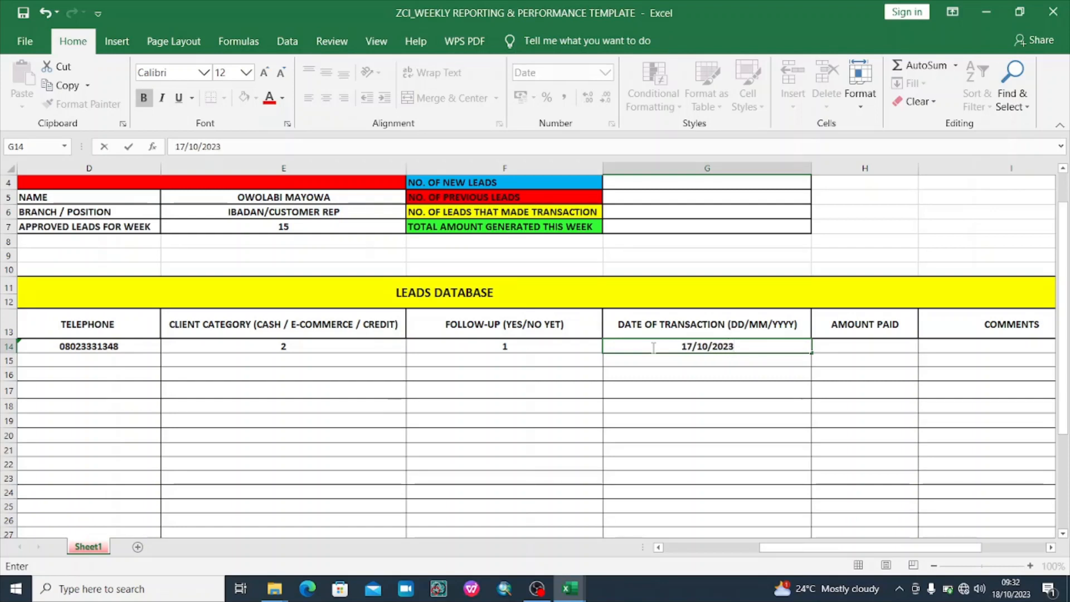
key("Return")
Check that G14 displays the date as Tuesday, 17 October 2023
left_click(661, 430)
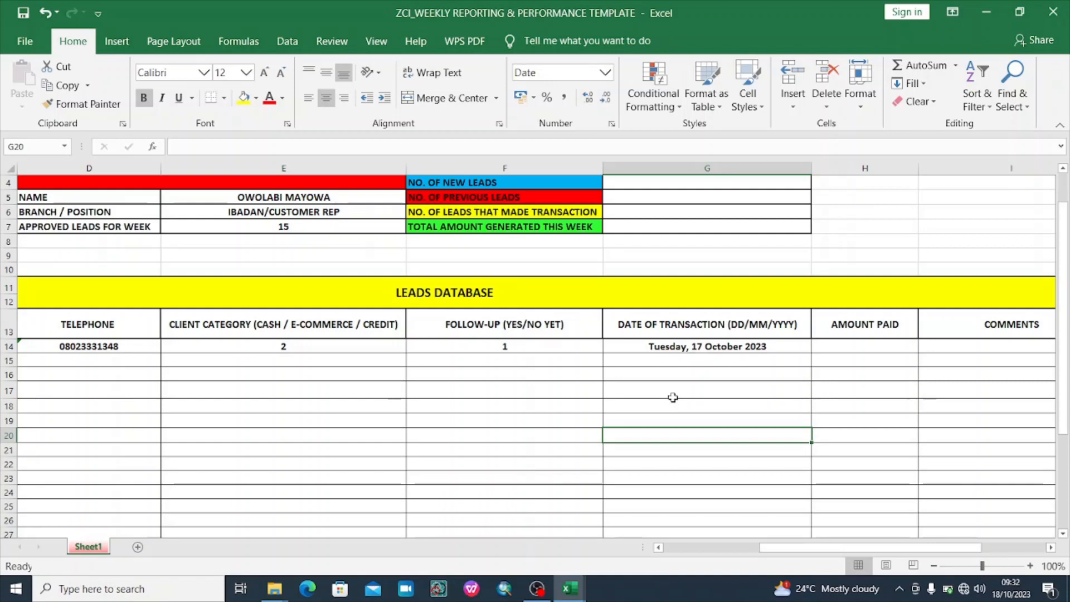
left_click(714, 387)
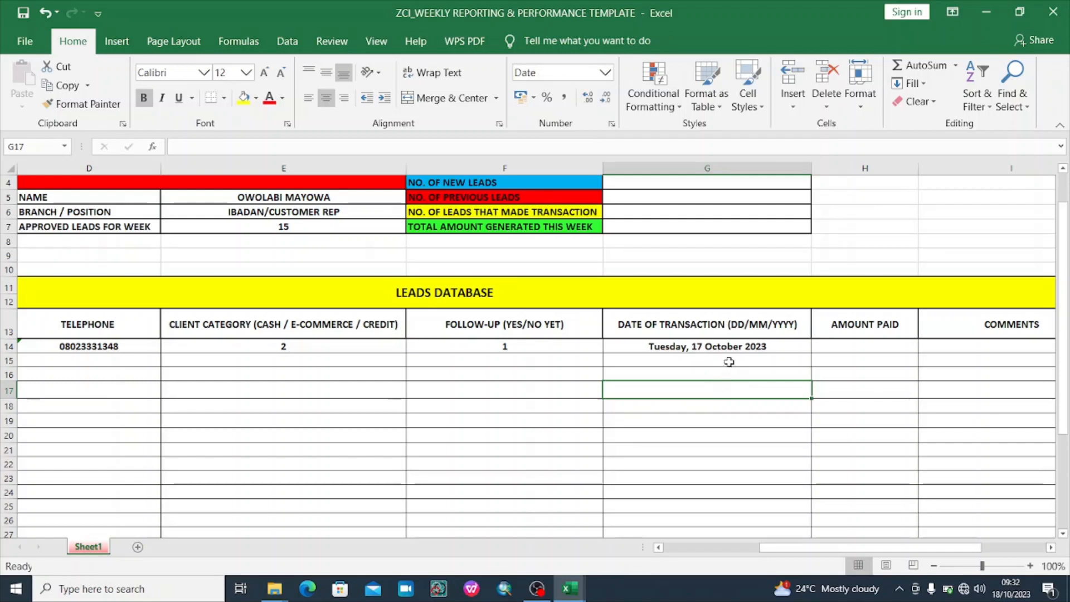
left_click(751, 348)
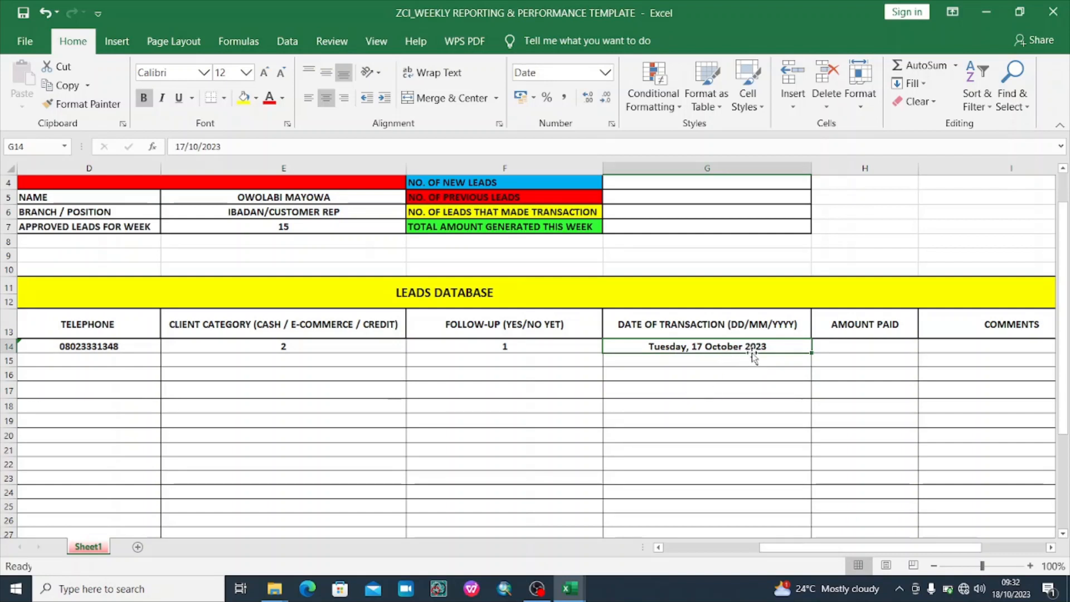
left_click(748, 361)
left_click(756, 348)
left_click(710, 425)
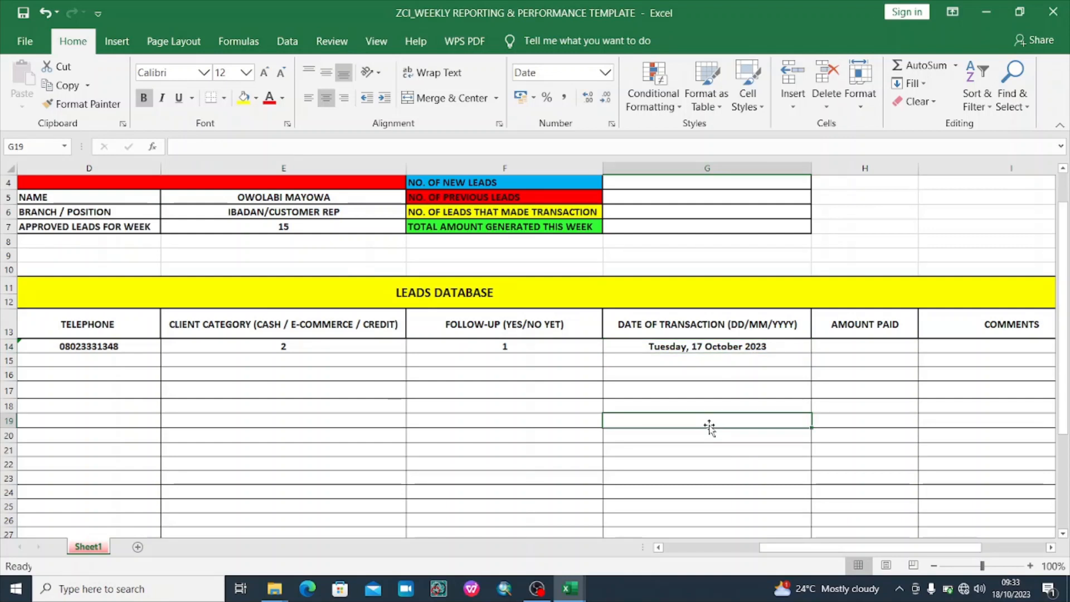
left_click(686, 364)
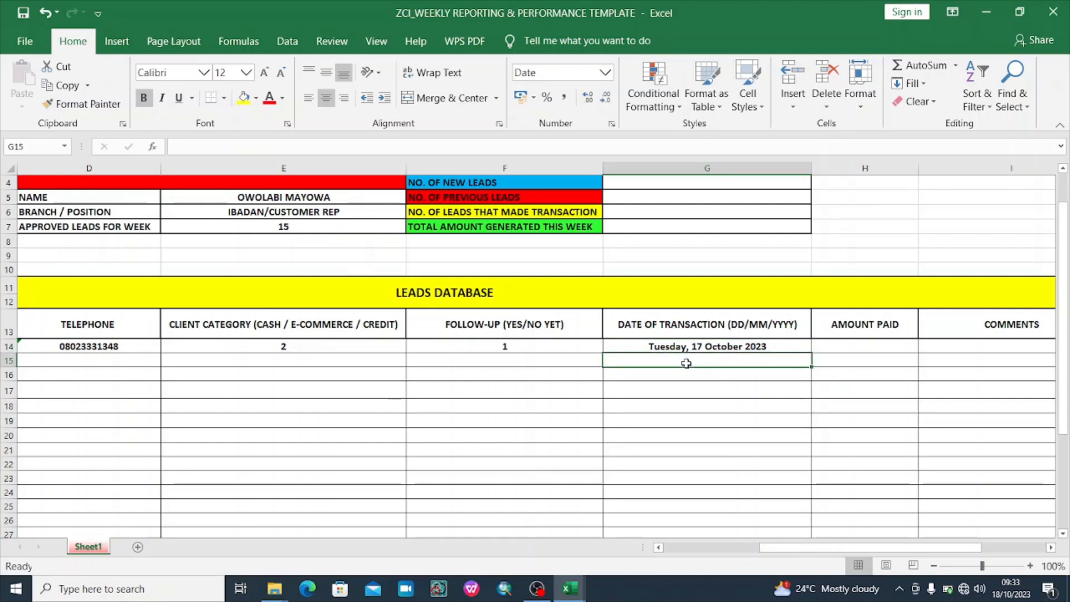
type("11/")
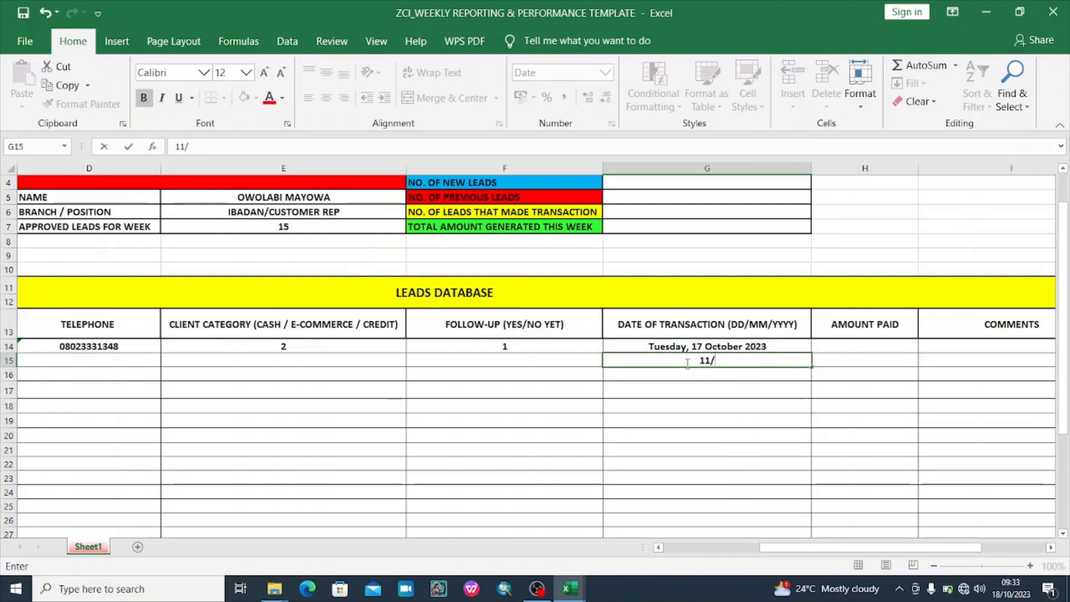
type("10/2023")
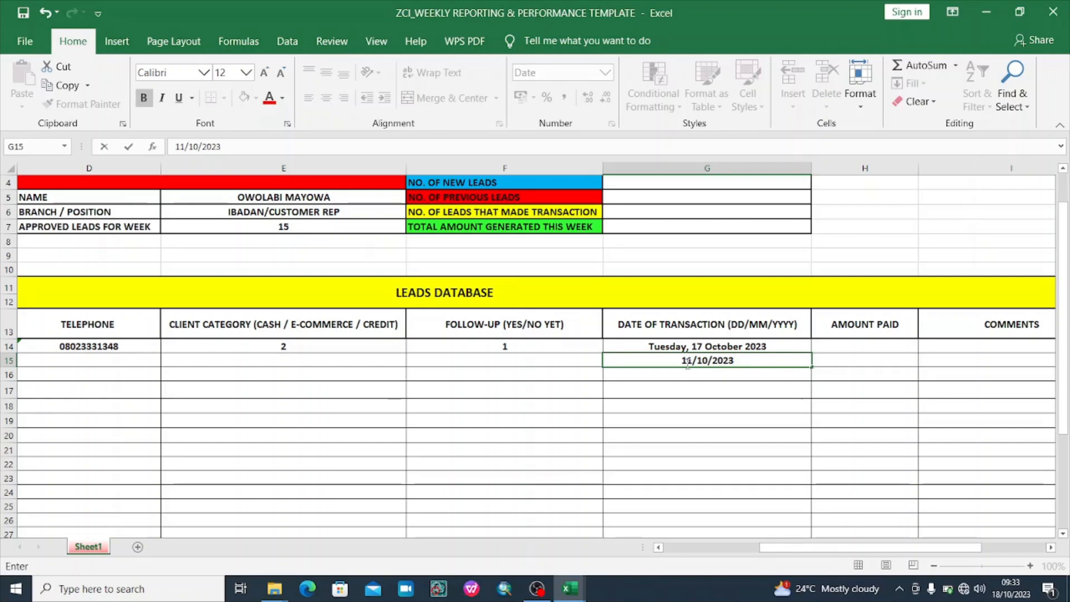
key("Return")
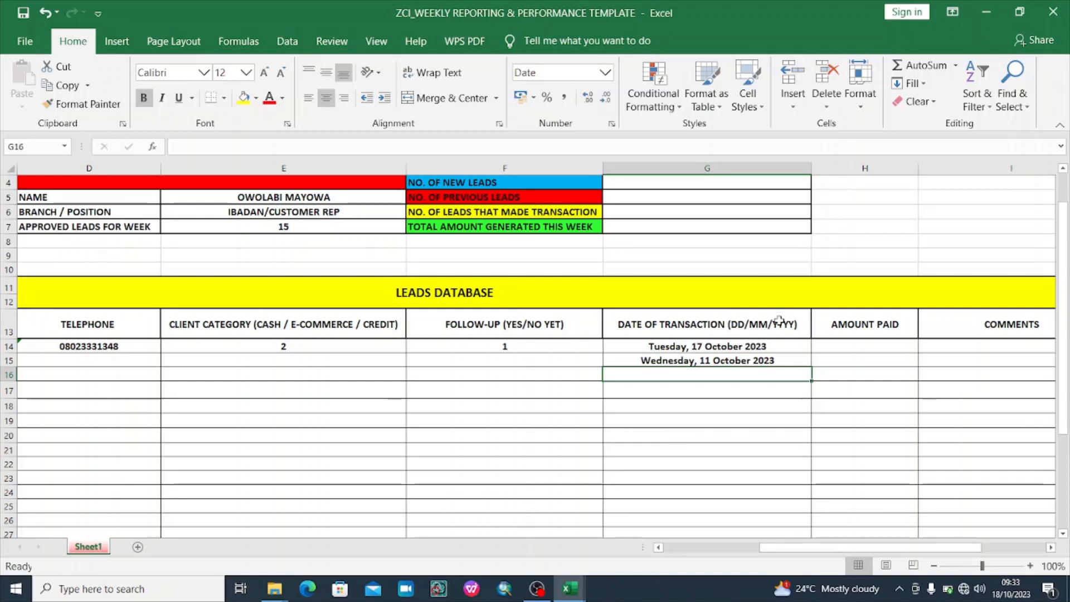
double_click(755, 360)
key("BackSpace")
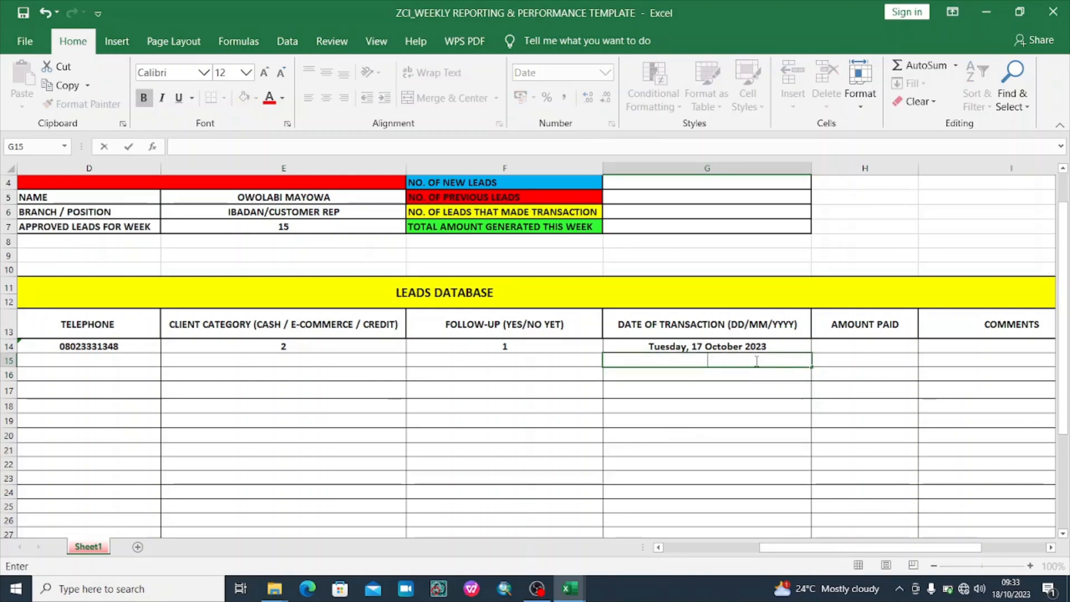
left_click(878, 345)
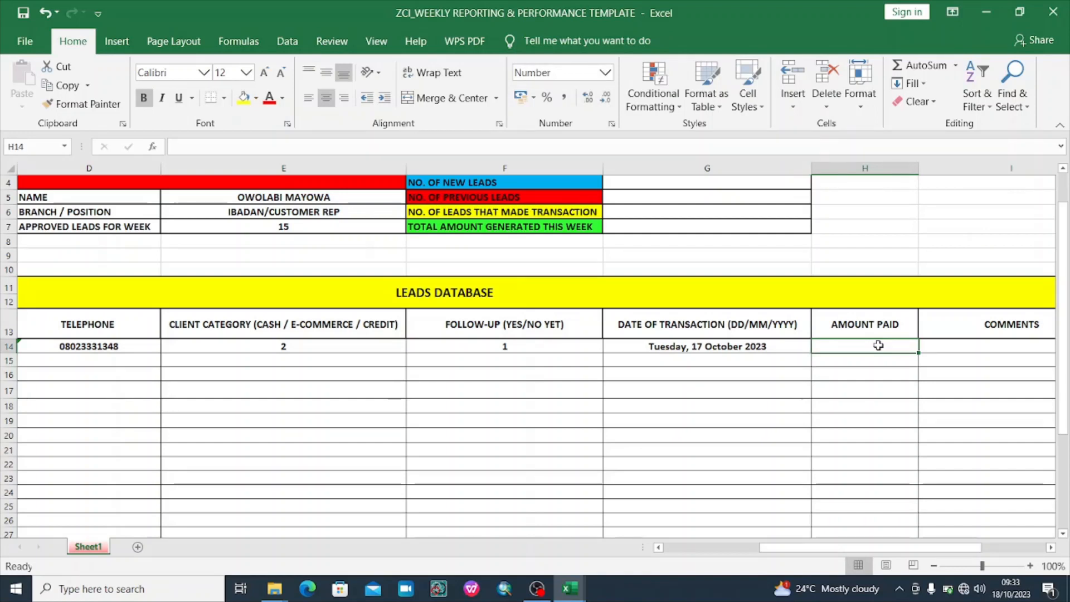
type("112")
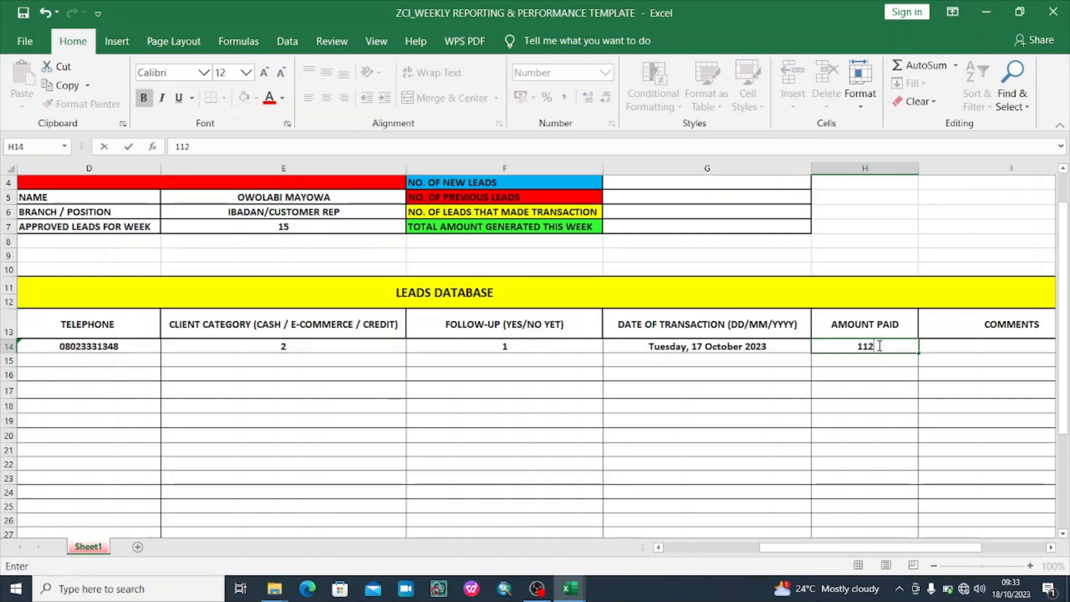
type("00")
key("Return")
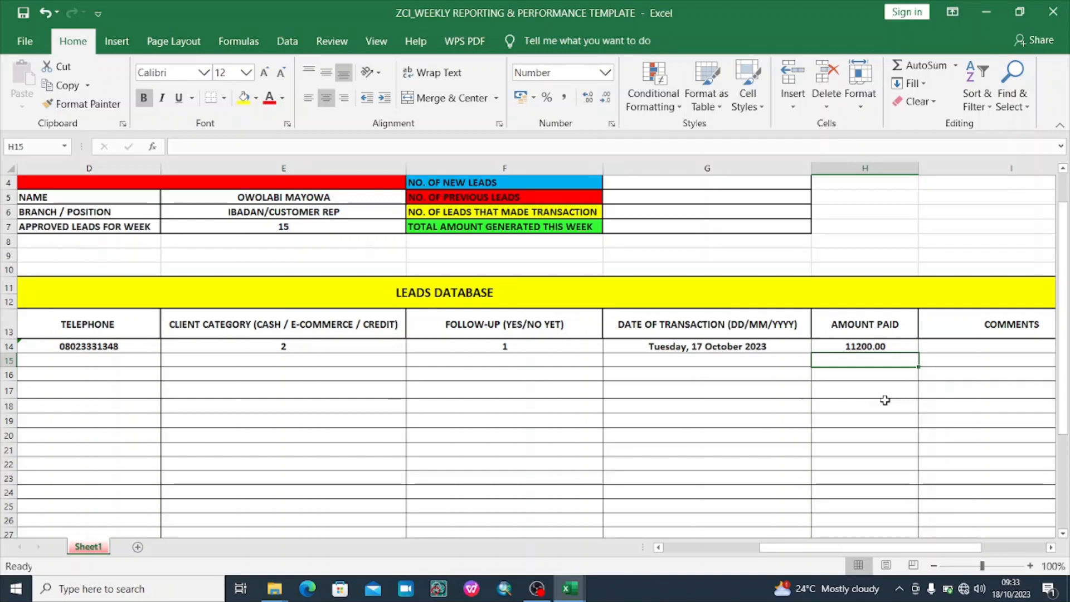
key("Up")
key("Right")
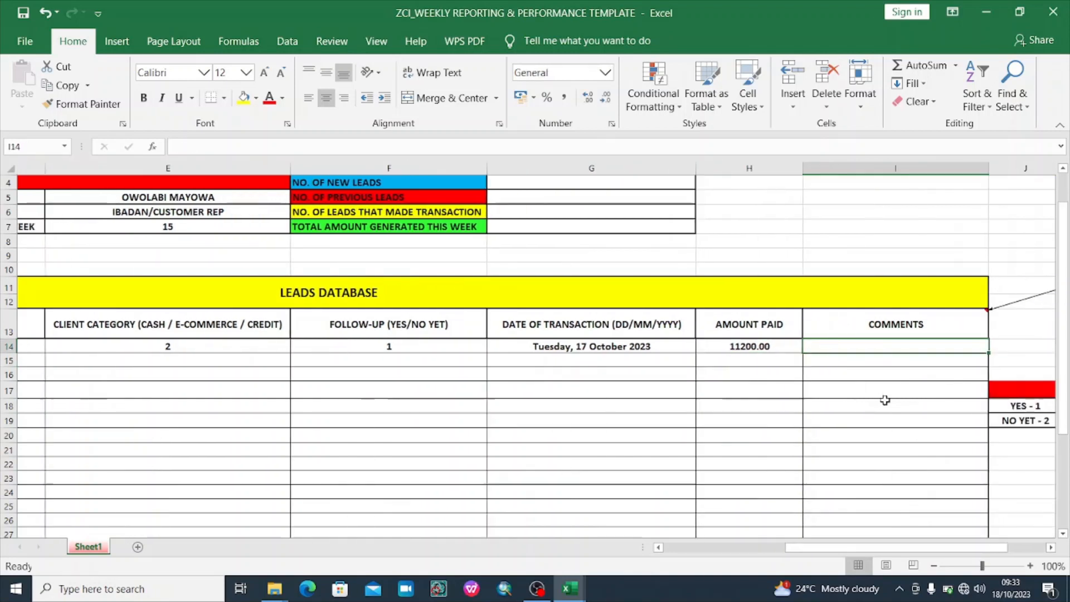
key("Right")
key("Left")
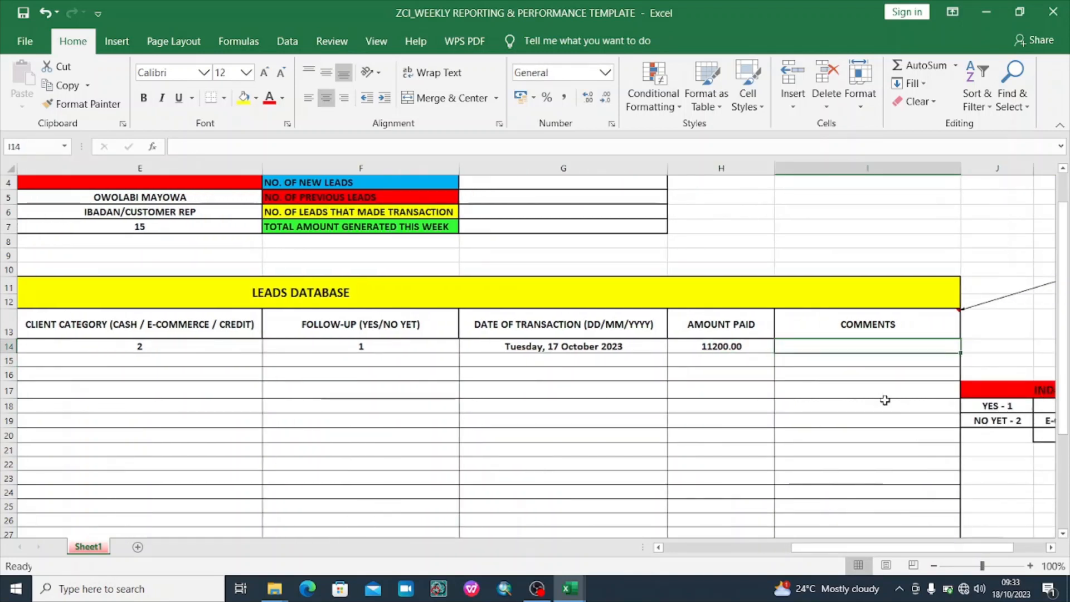
key("Left")
key("Left")
key("Left")
key("Left")
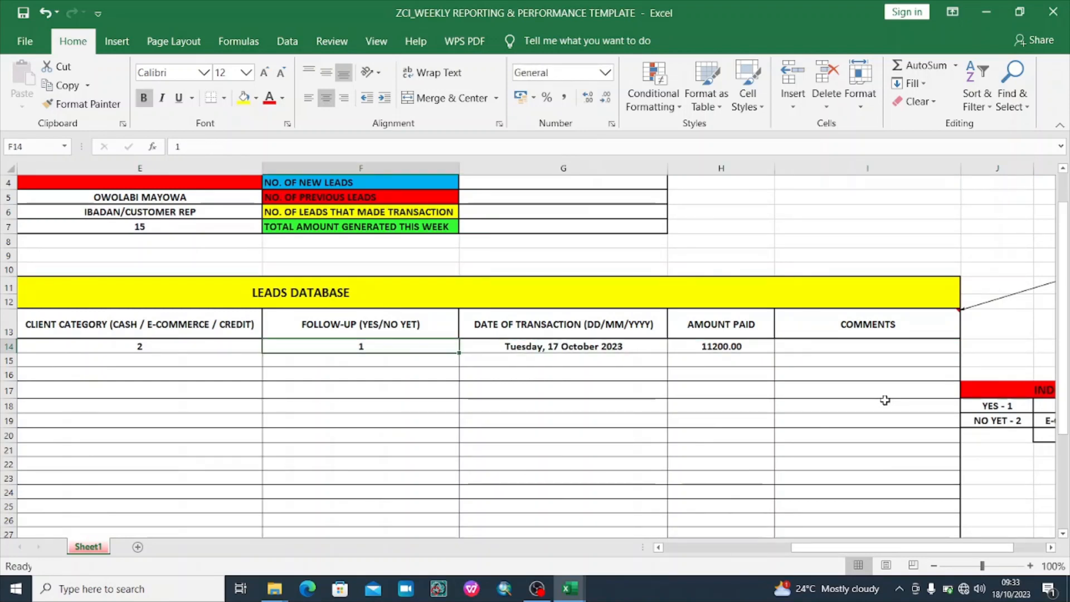
key("Left")
key("Right")
key("Right")
key("Right")
key("Right")
key("Right")
key("Right")
key("Right")
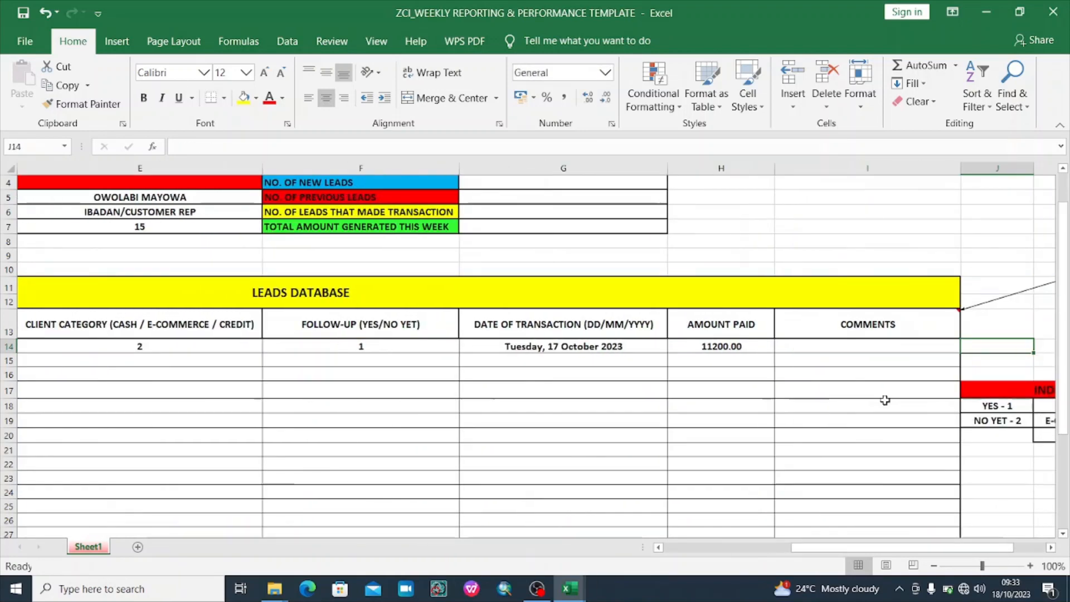
key("Left")
key("Left")
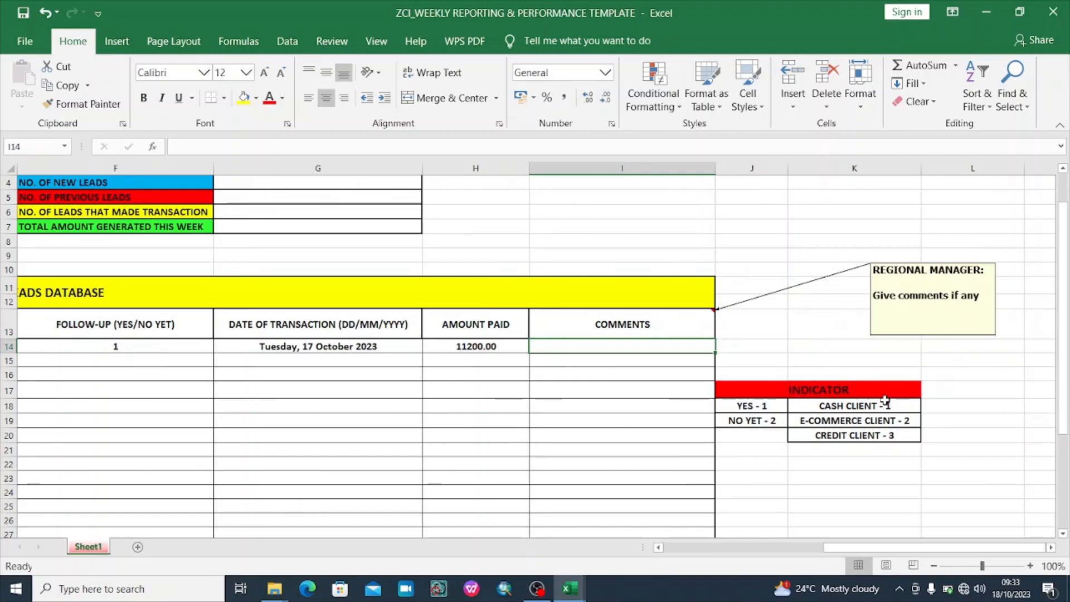
key("Left")
key("Right")
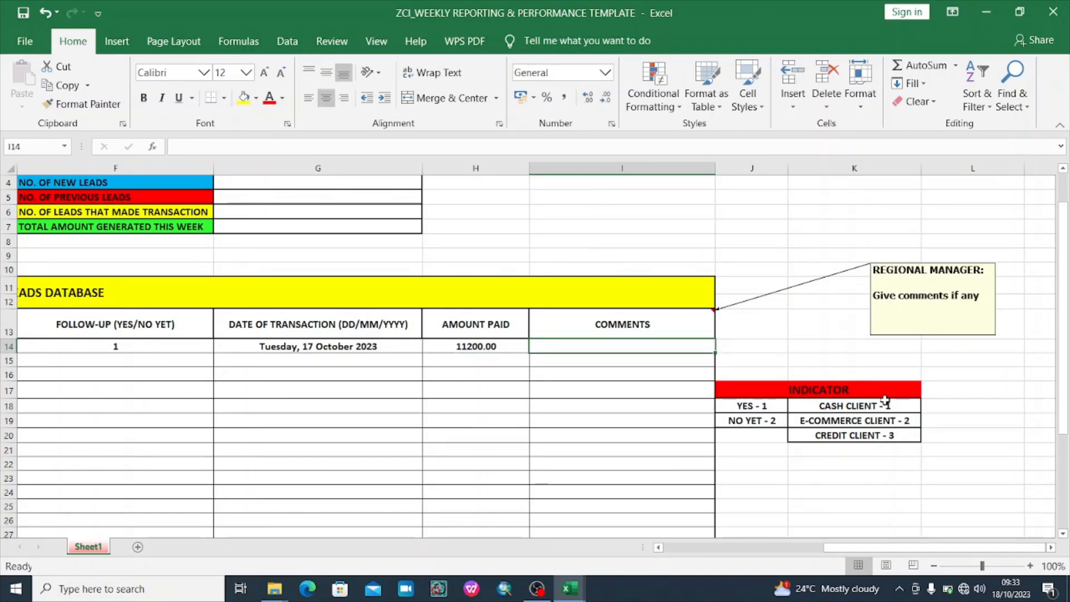
key("Left")
key("Left")
key("Left")
key("Left")
key("Left")
key("Left")
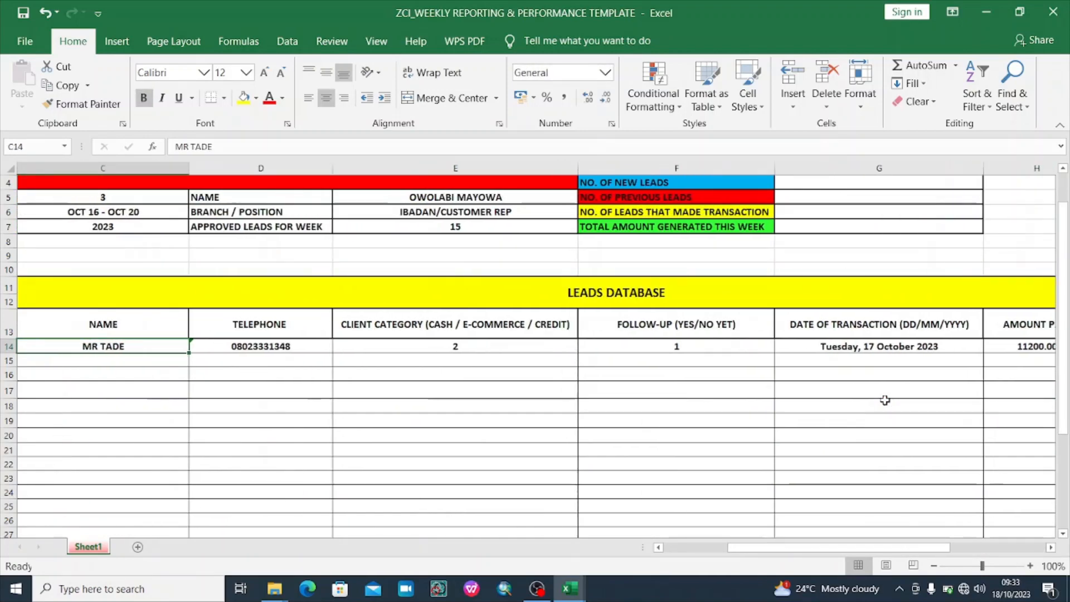
key("Left")
key("Left")
key("Down")
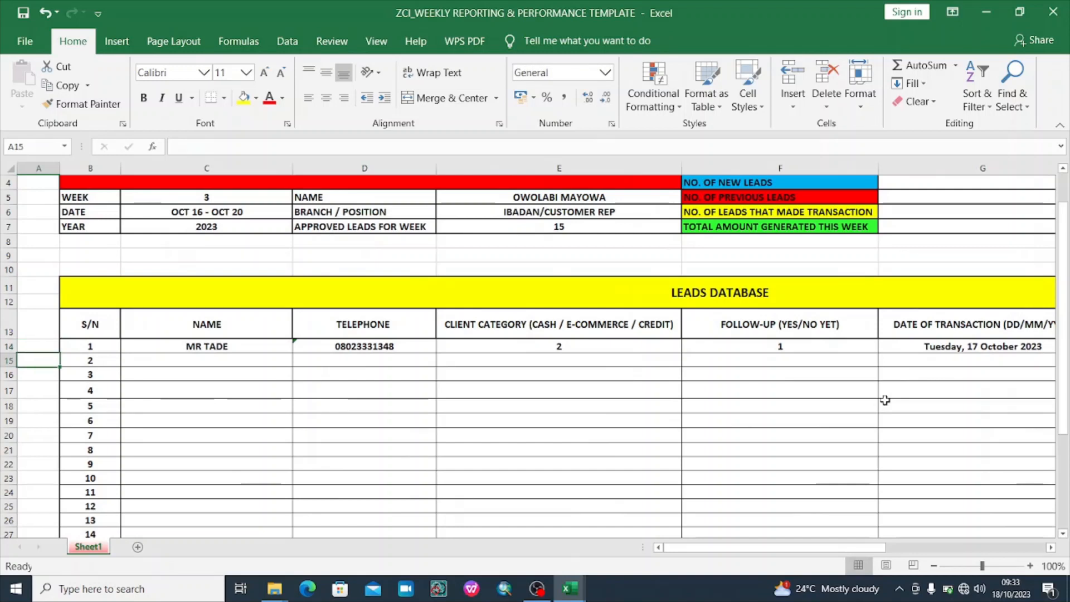
key("Right")
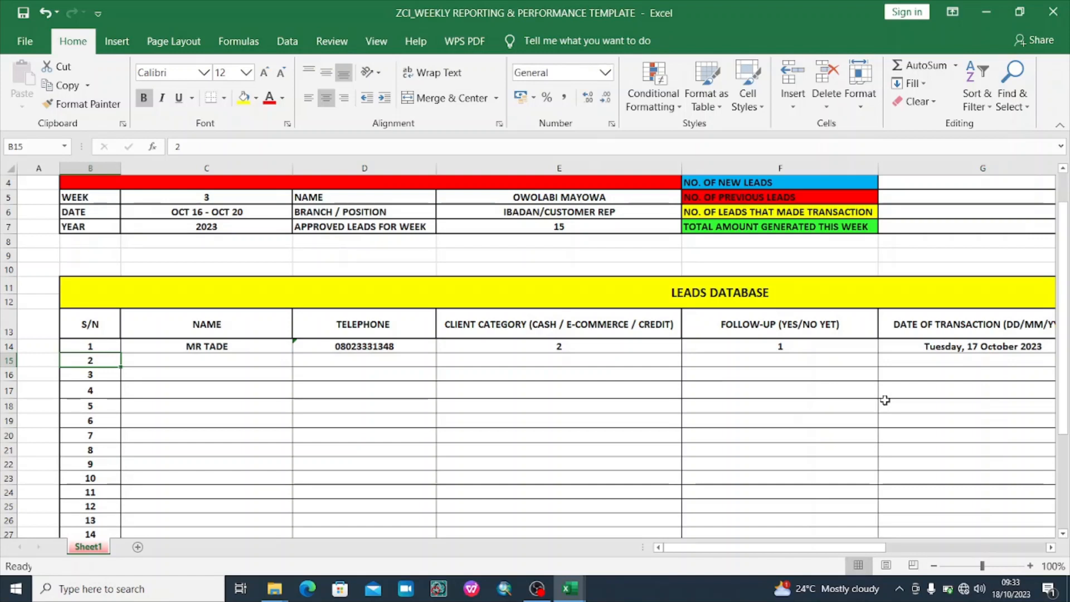
key("Right")
key("Right")
key("Right")
key("Right")
key("Right")
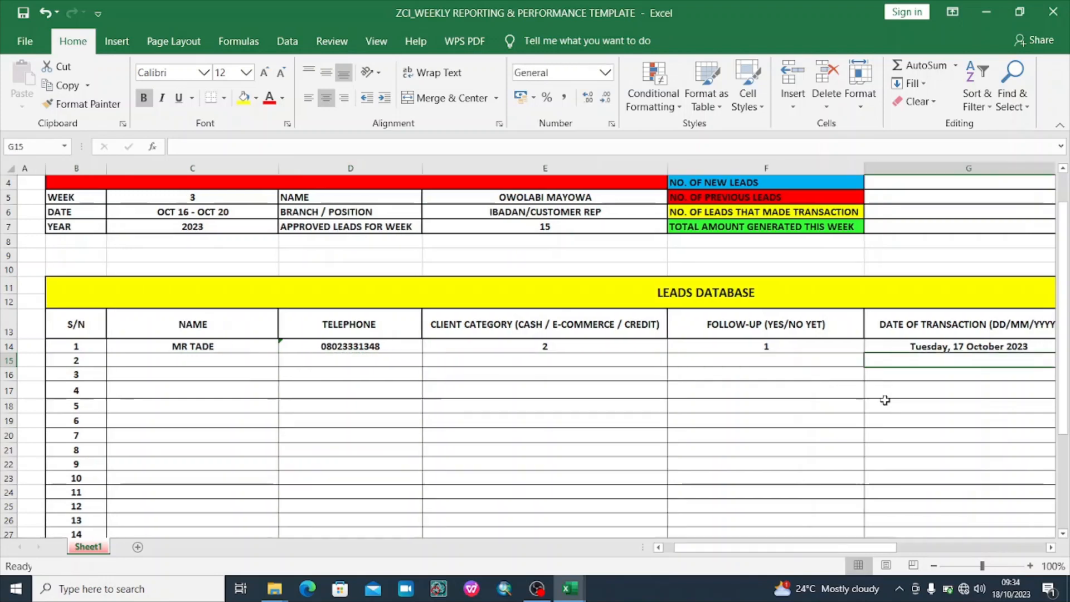
key("Right")
key("Right")
key("Right")
key("Right")
key("Right")
key("Left")
key("Left")
key("Left")
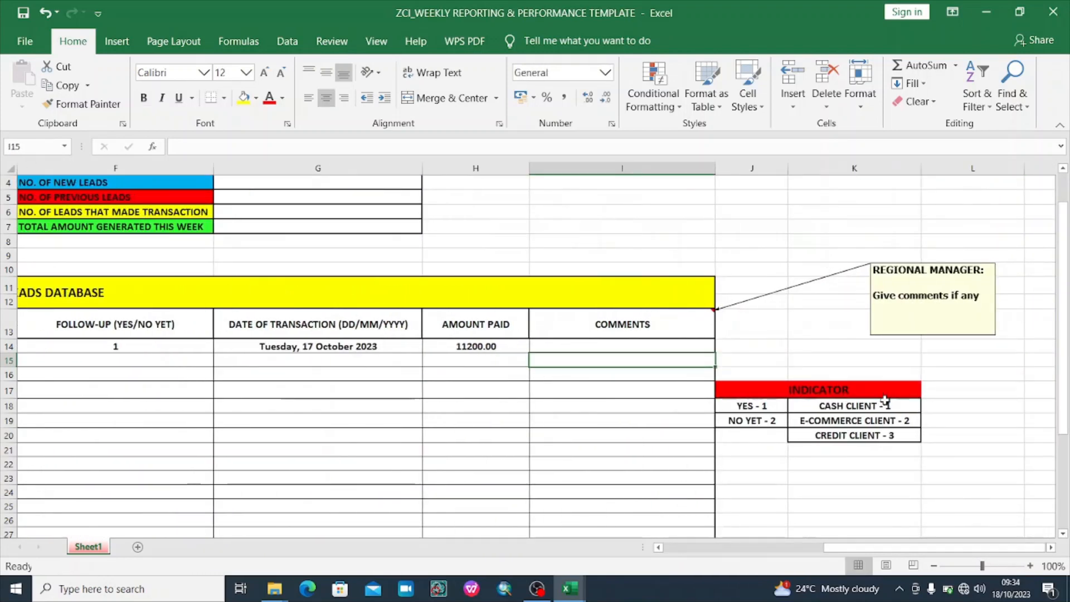
key("Up")
key("Left")
key("Left")
key("Left")
key("Left")
key("Left")
key("Left")
key("Left")
key("Left")
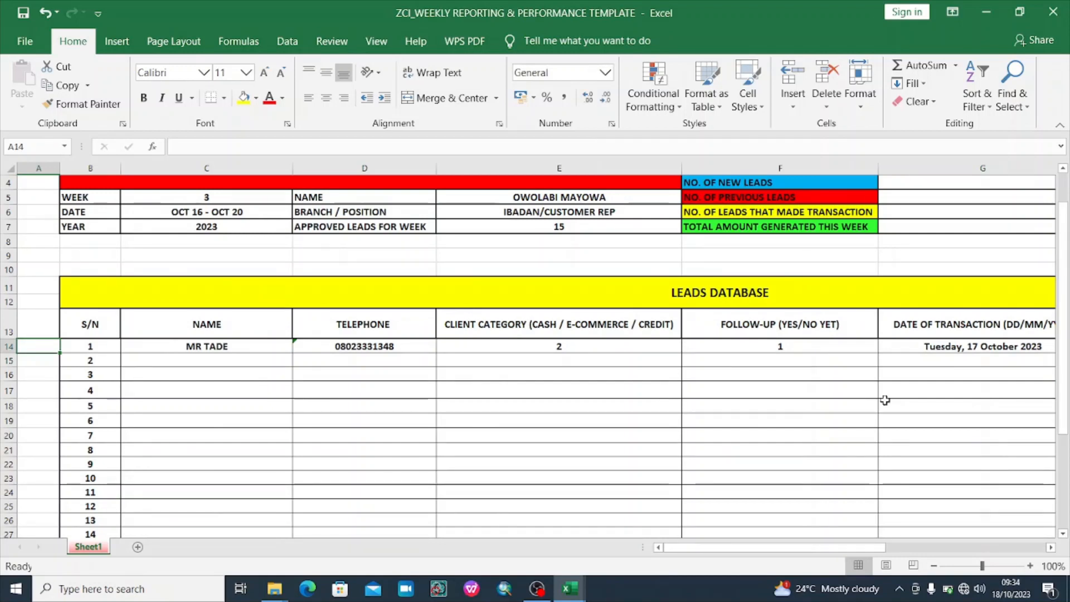
key("Down")
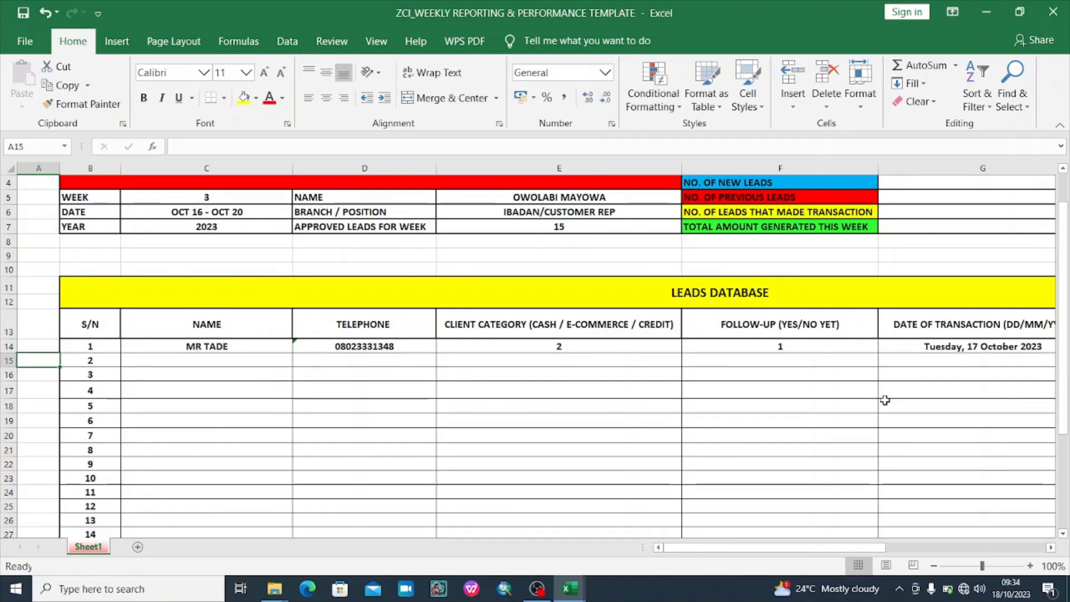
key("Right")
key("Right")
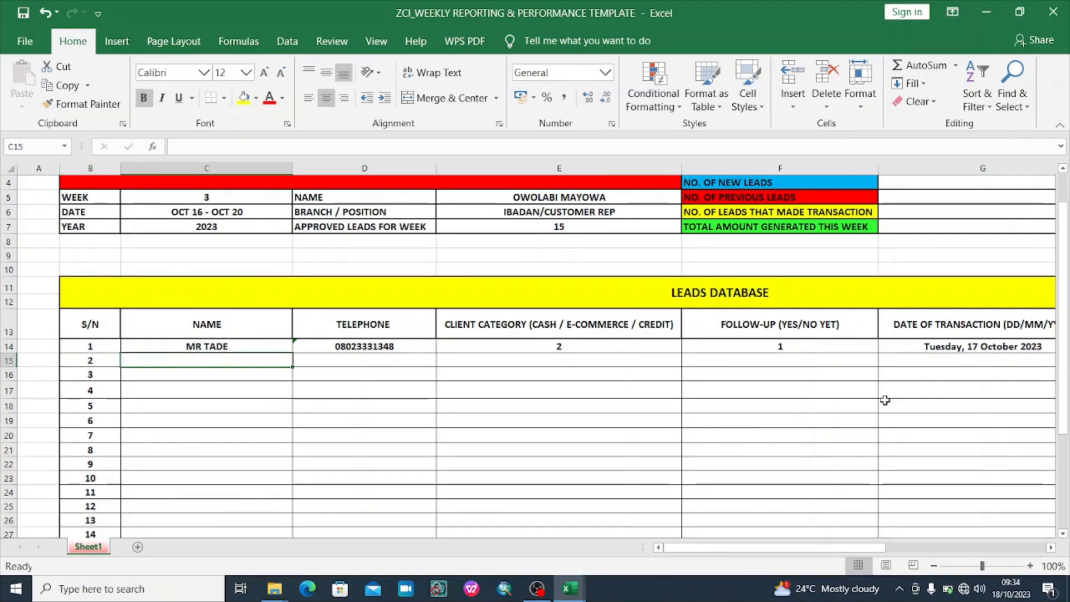
Fill row 15 with the client's name, telephone number, client category 1 and follow-up 2
type("MRS")
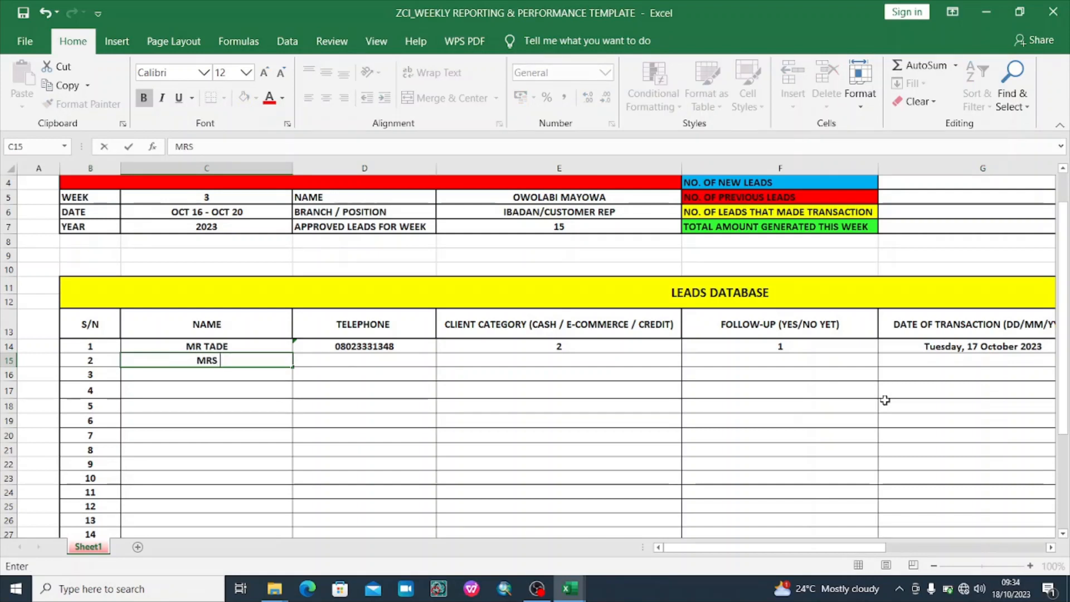
type(" OGUNBOSI")
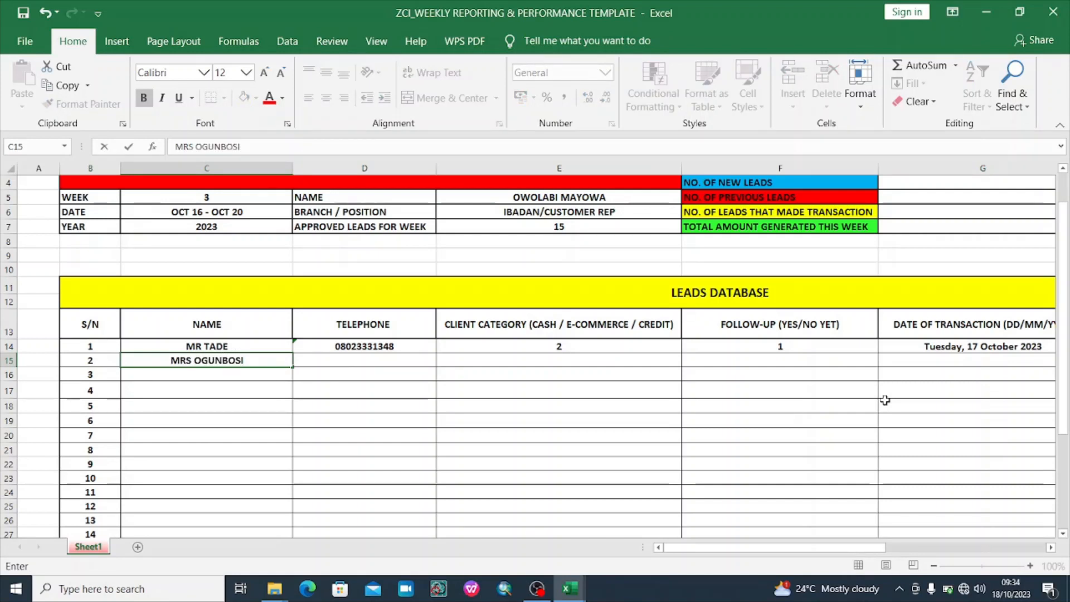
key("Tab")
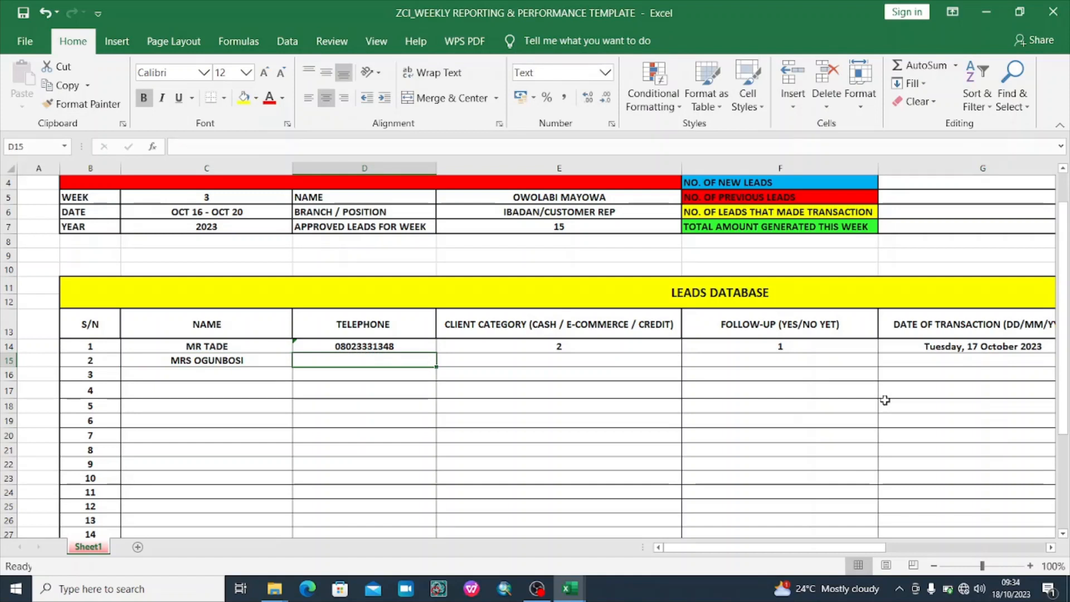
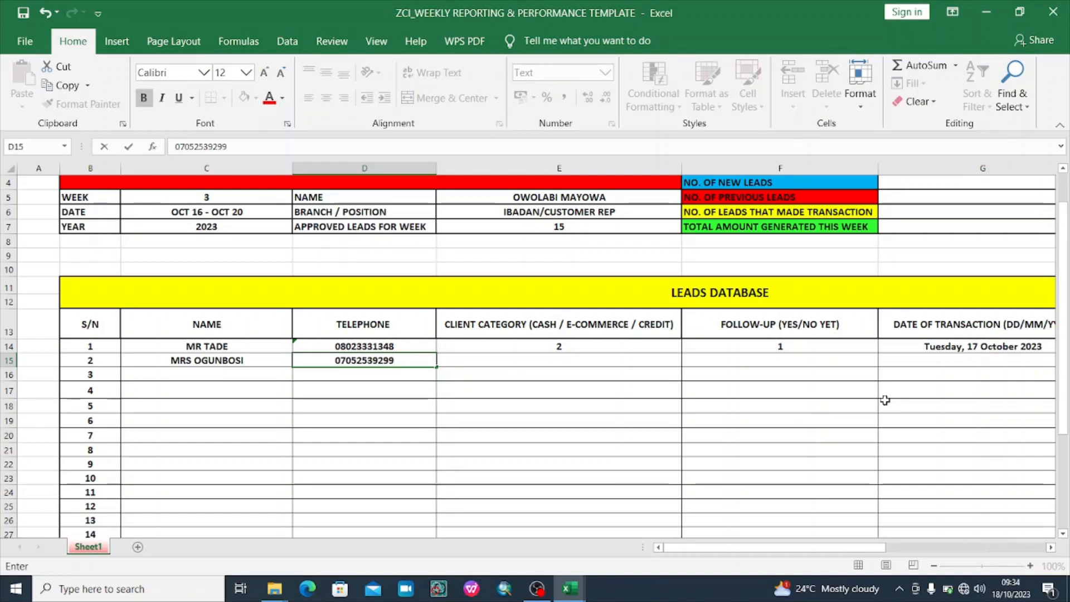
key("Tab")
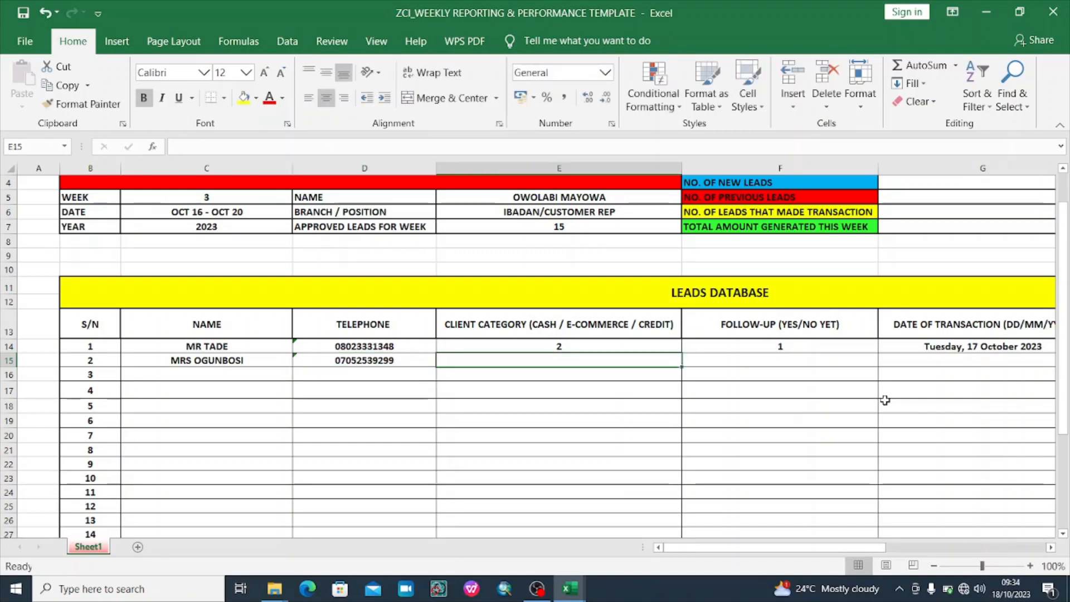
type("1")
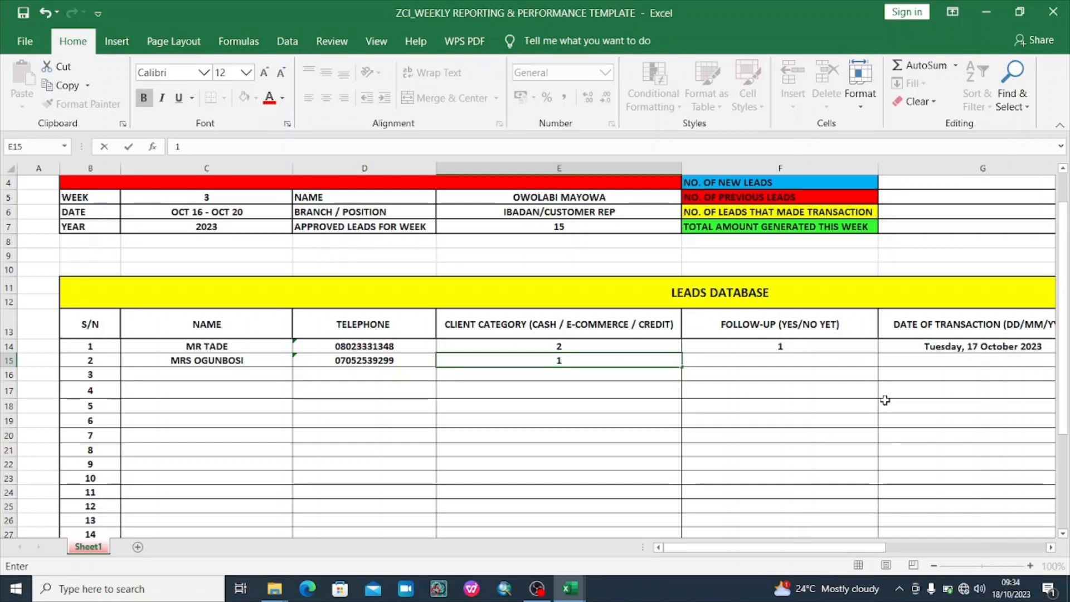
key("Tab")
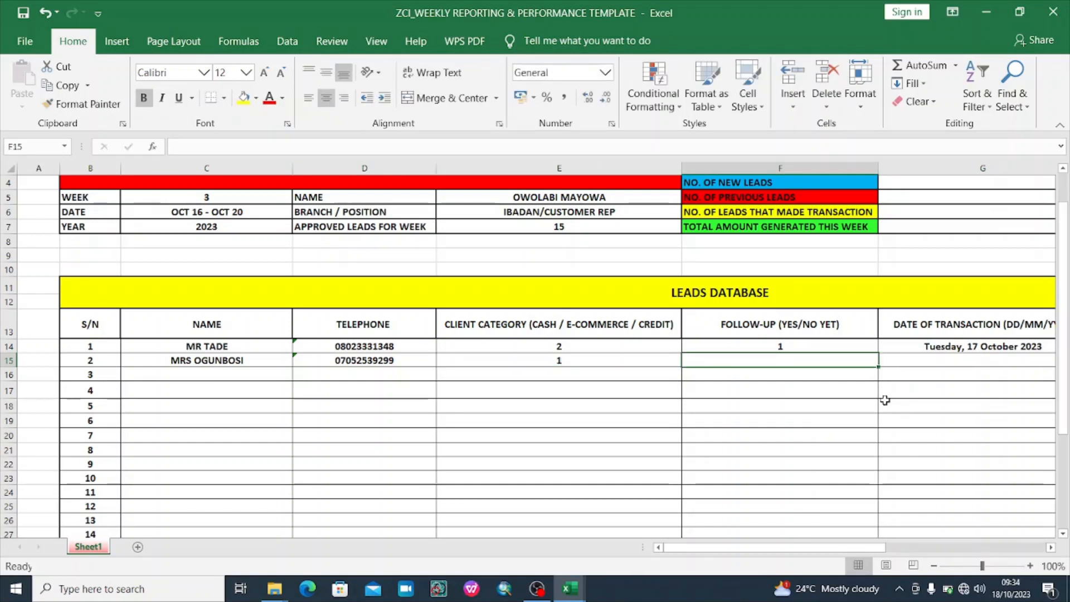
type("2")
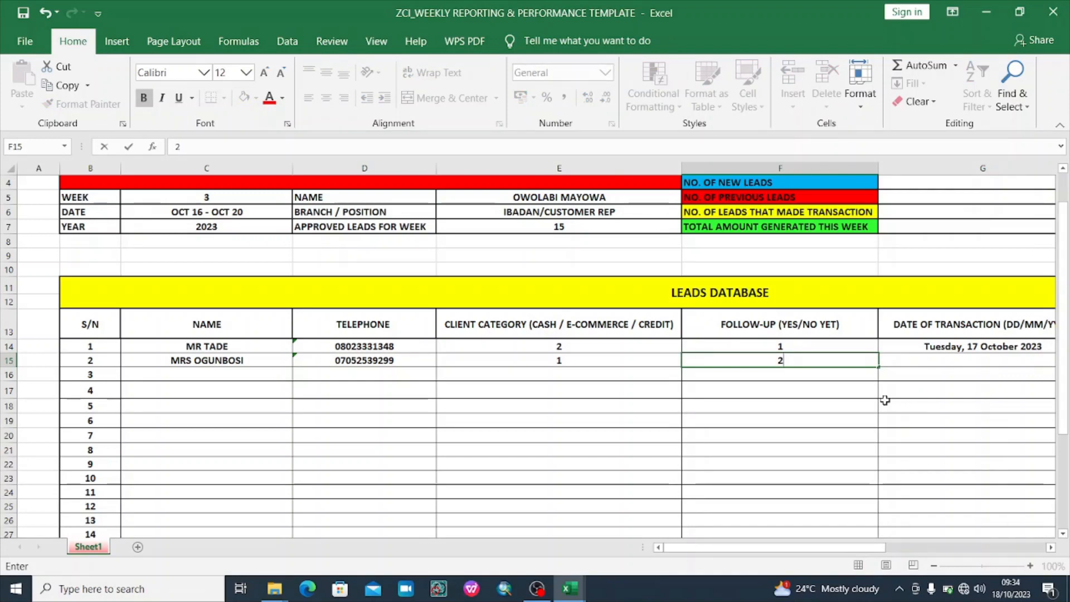
key("Tab")
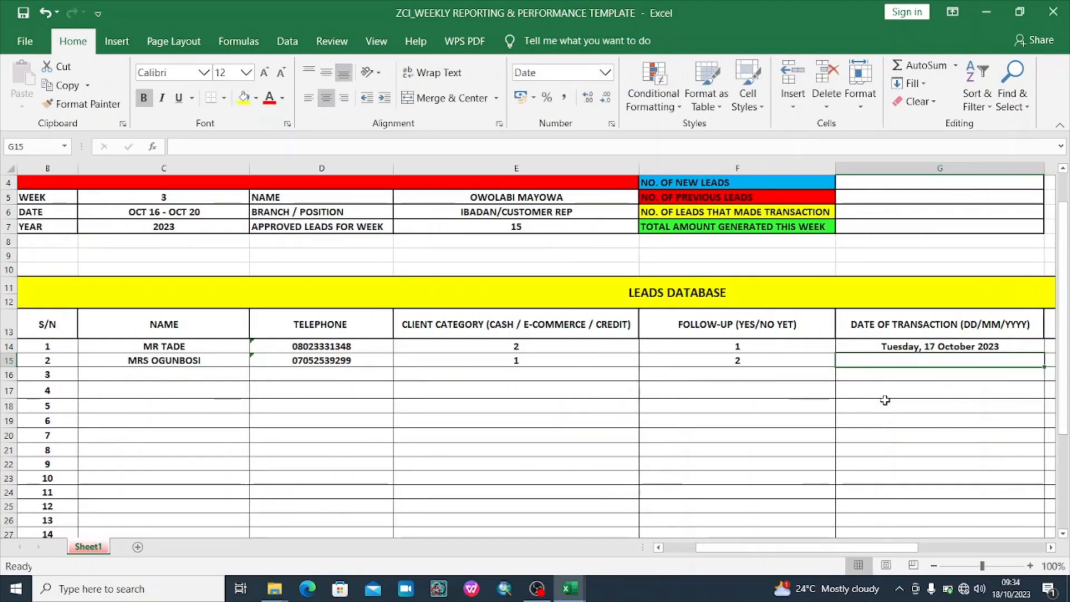
scroll(885, 400, "right", 3)
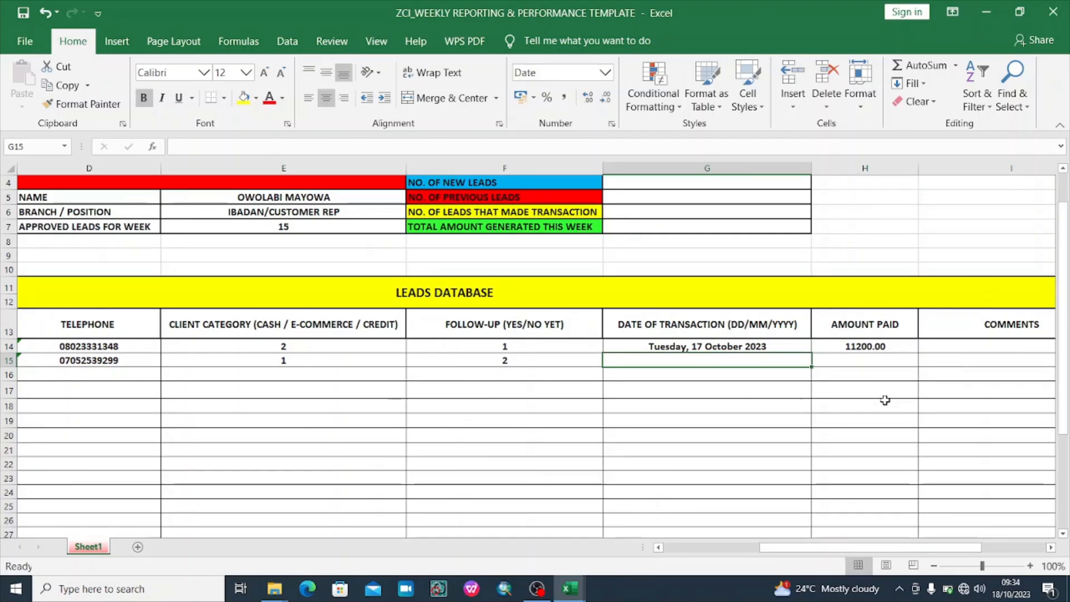
key("Tab")
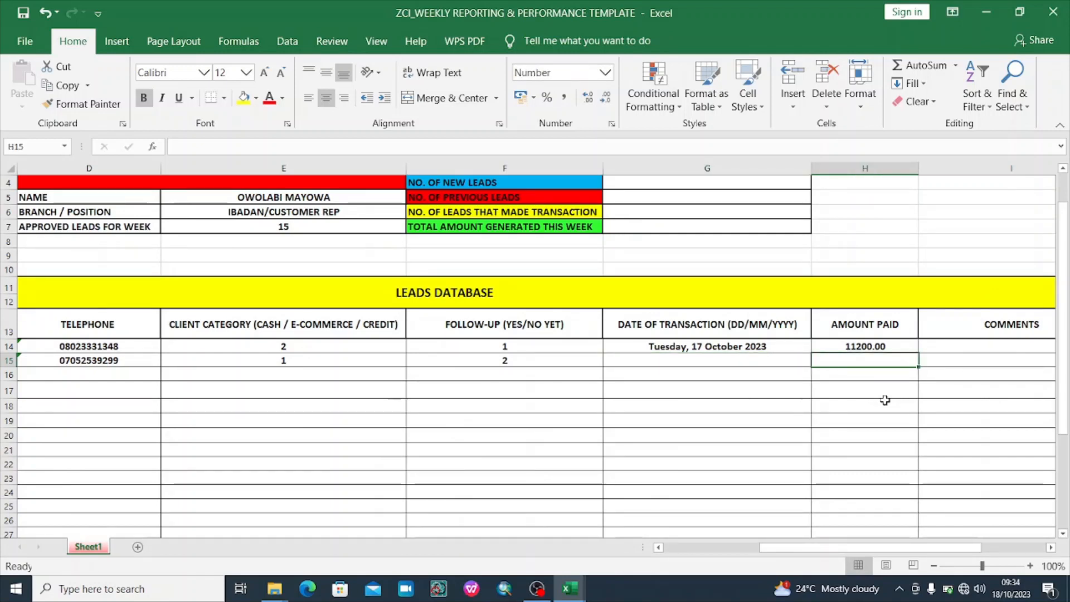
key("Left")
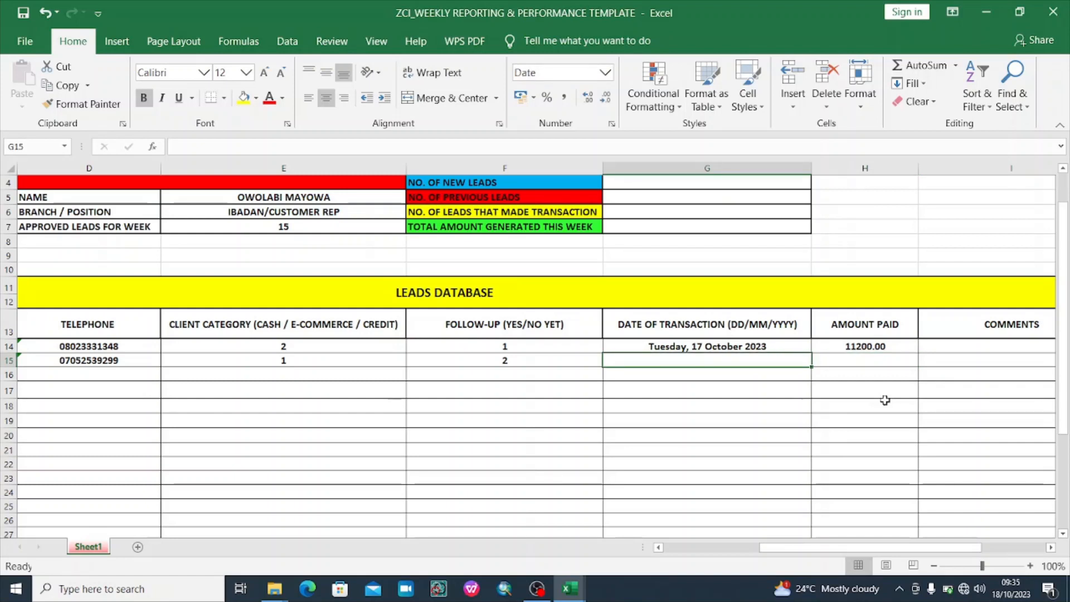
key("Tab")
key("Left")
key("Up")
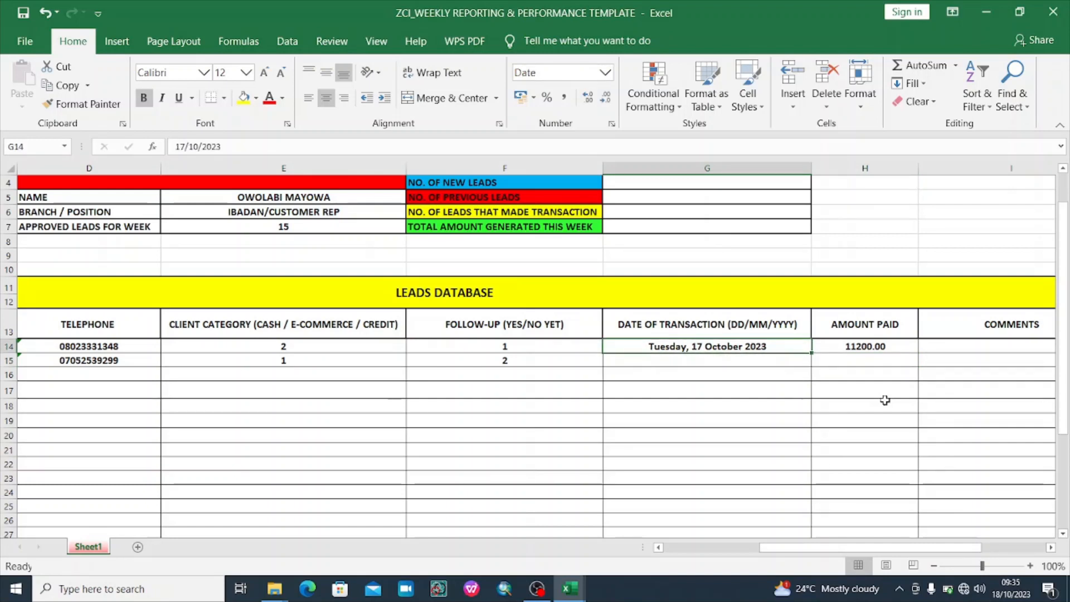
key("Down")
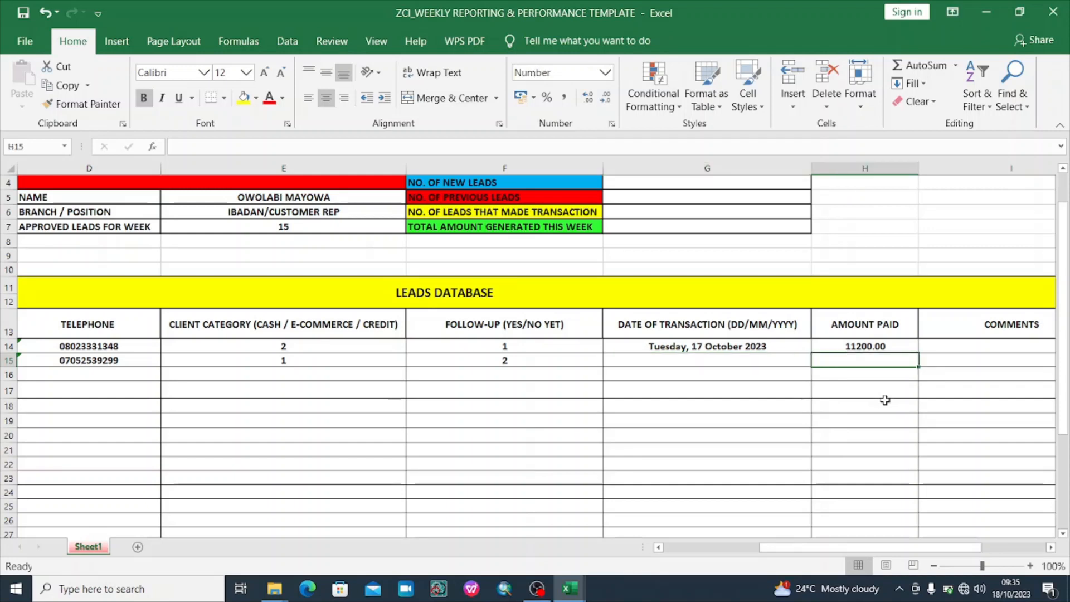
key("Right")
key("Right")
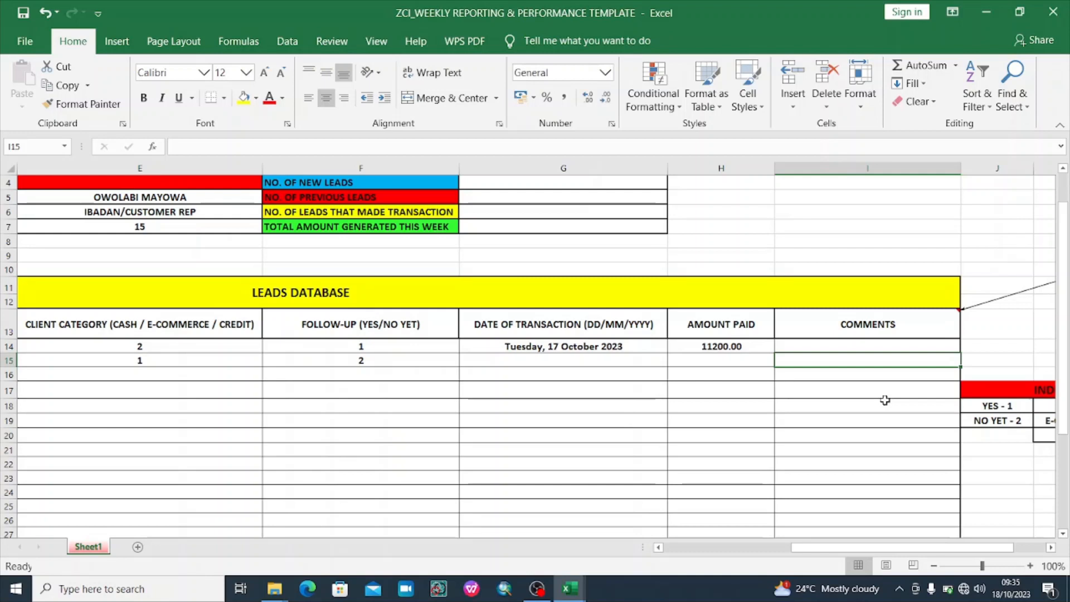
Enter CUSTOMERS RESPONSE WAS POSITIVE in the second lead's Comments cell I15
type("CUST")
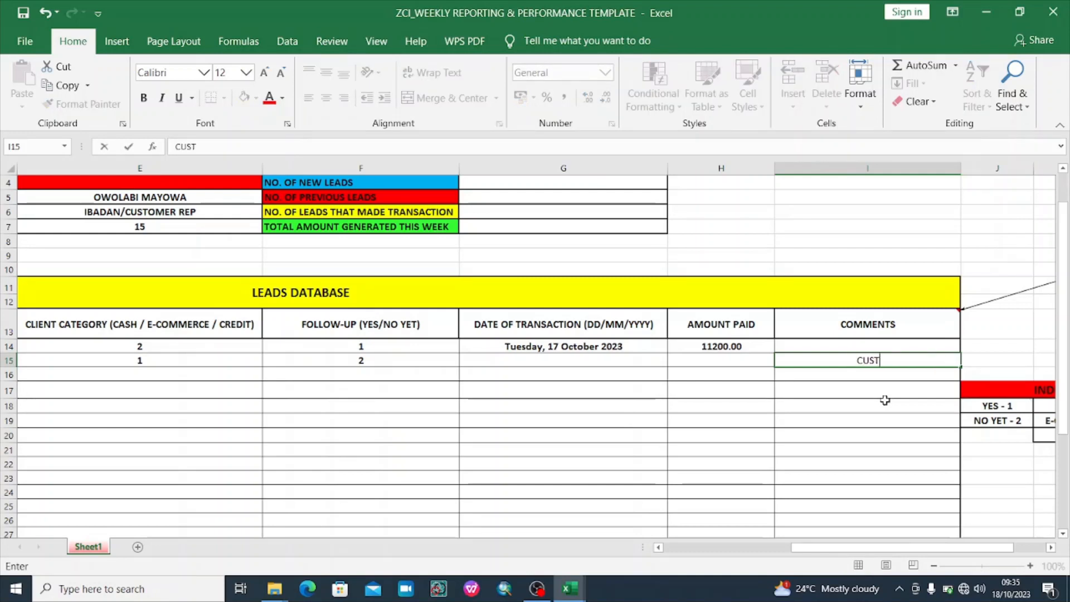
type("OMERS")
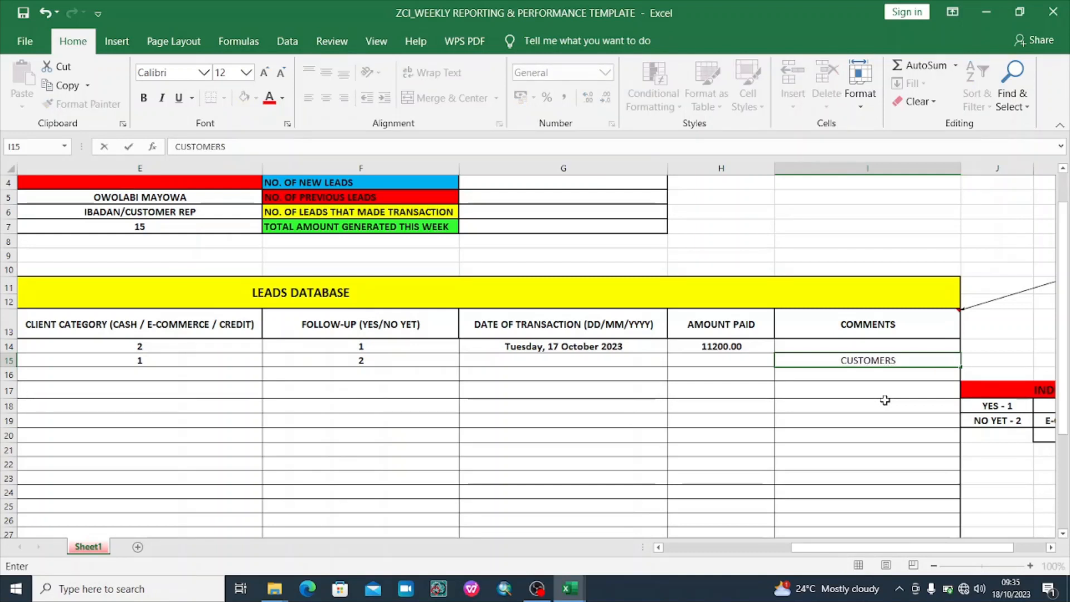
type(" RESPONSE ")
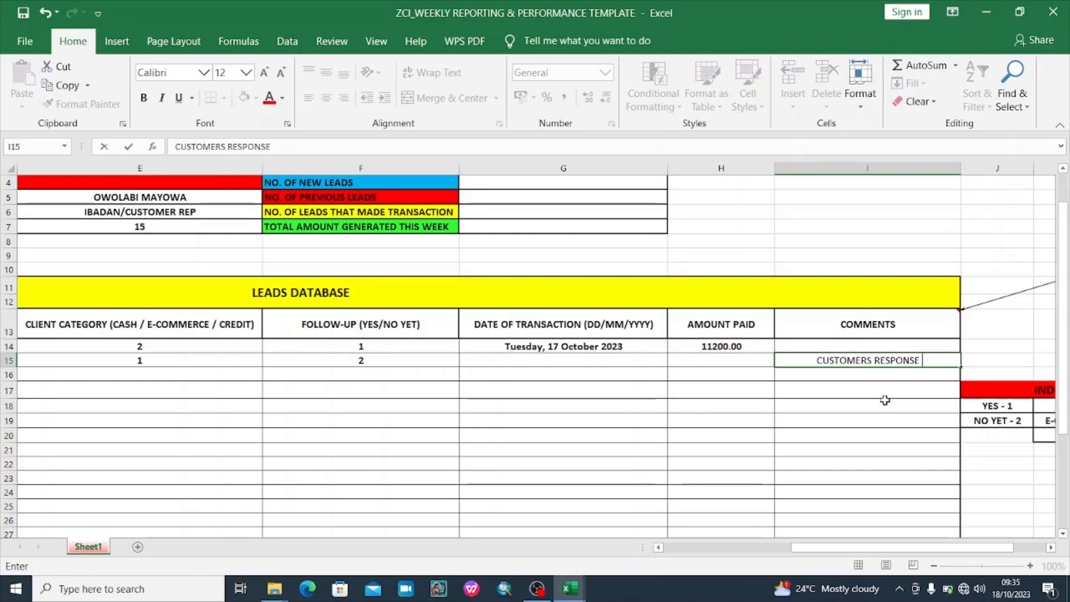
type("WAS")
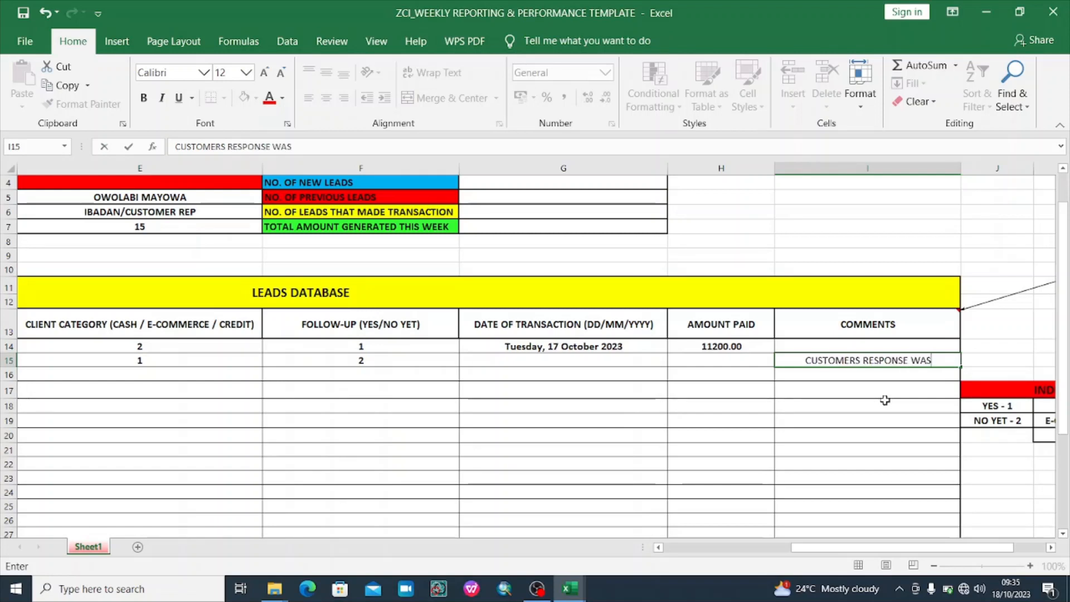
type(" POSIT")
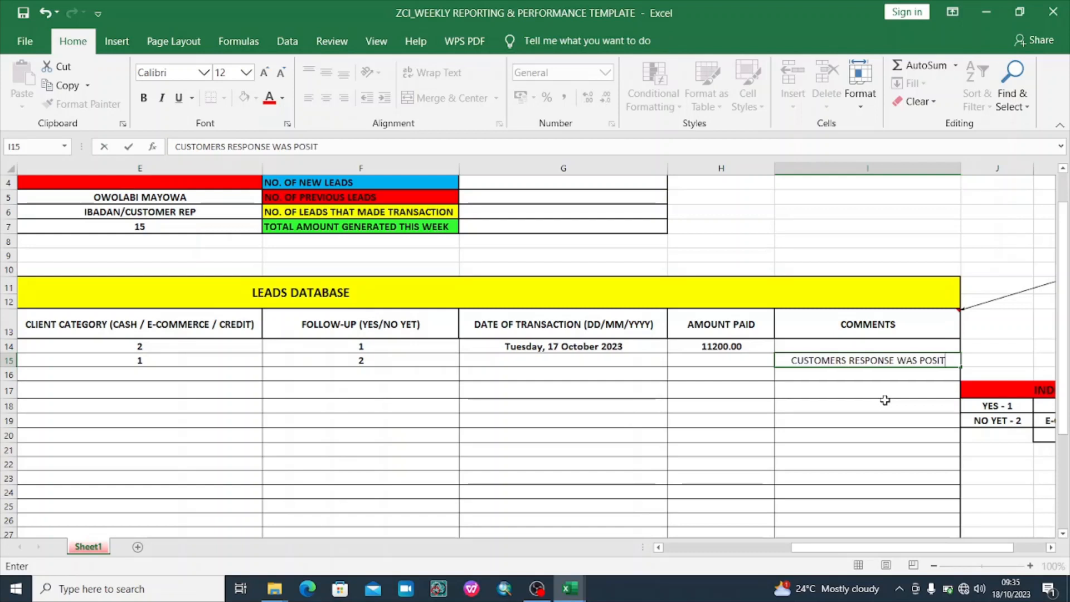
type("IVE")
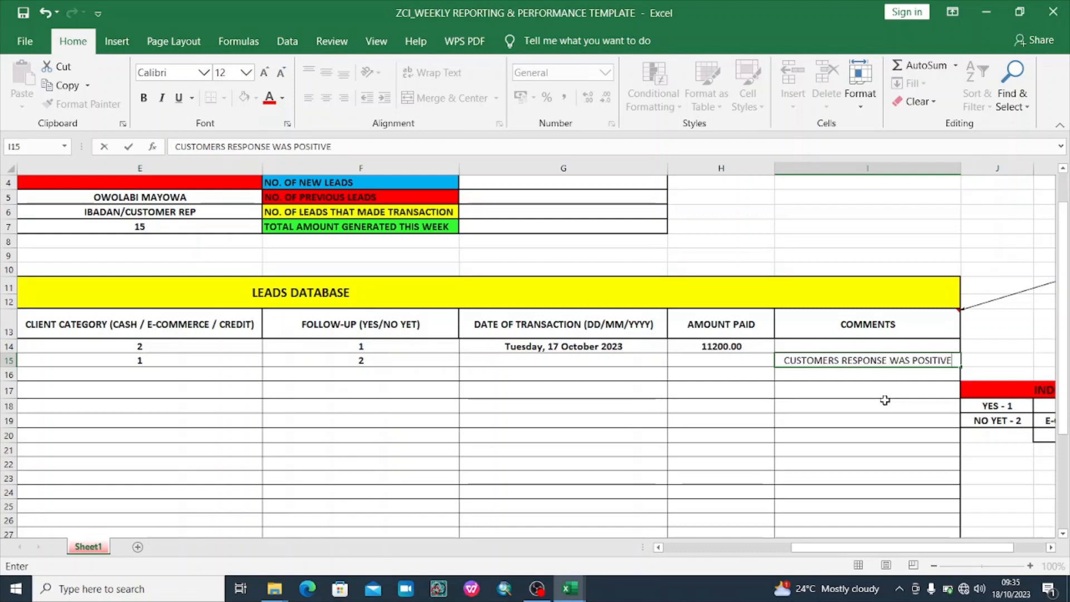
key("Return")
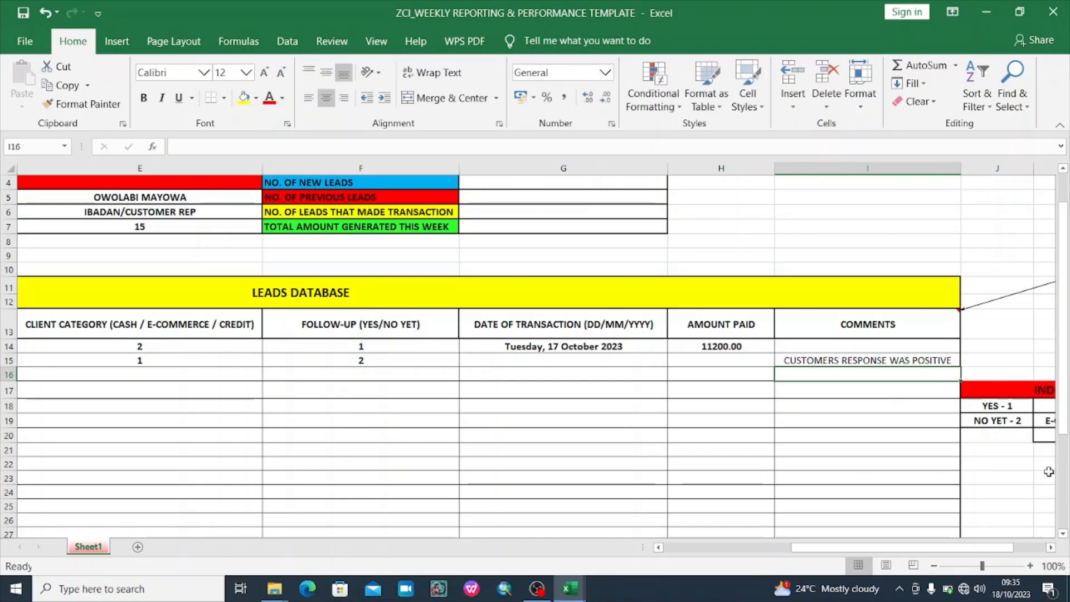
Scroll up and left to show rows 1–3 and the Performance Scorecard
left_click_drag(1064, 424, 1067, 408)
left_click_drag(979, 547, 1013, 548)
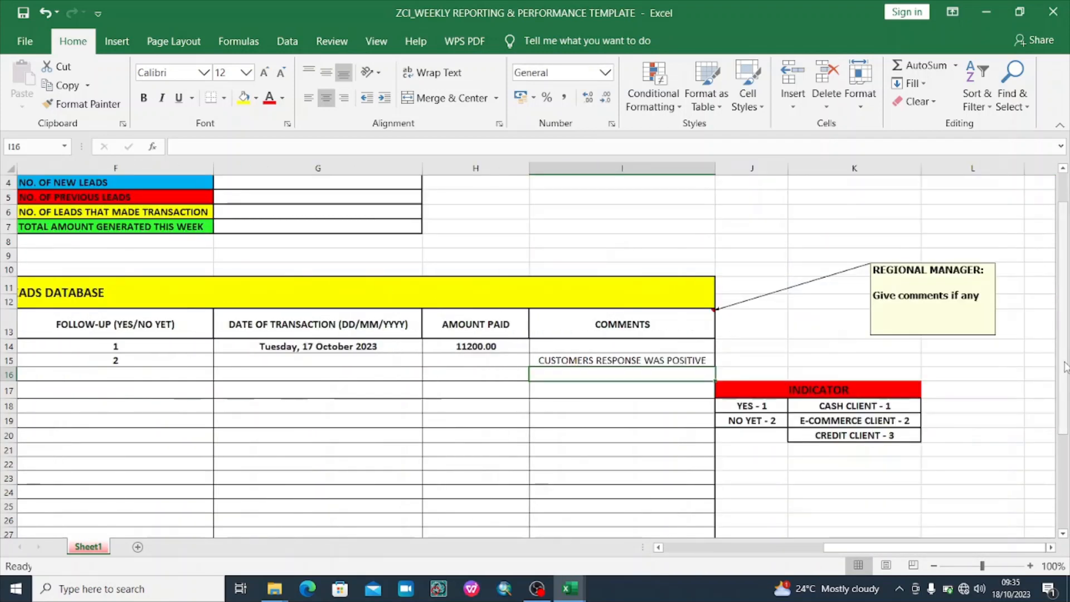
scroll(1065, 366, "up", 1)
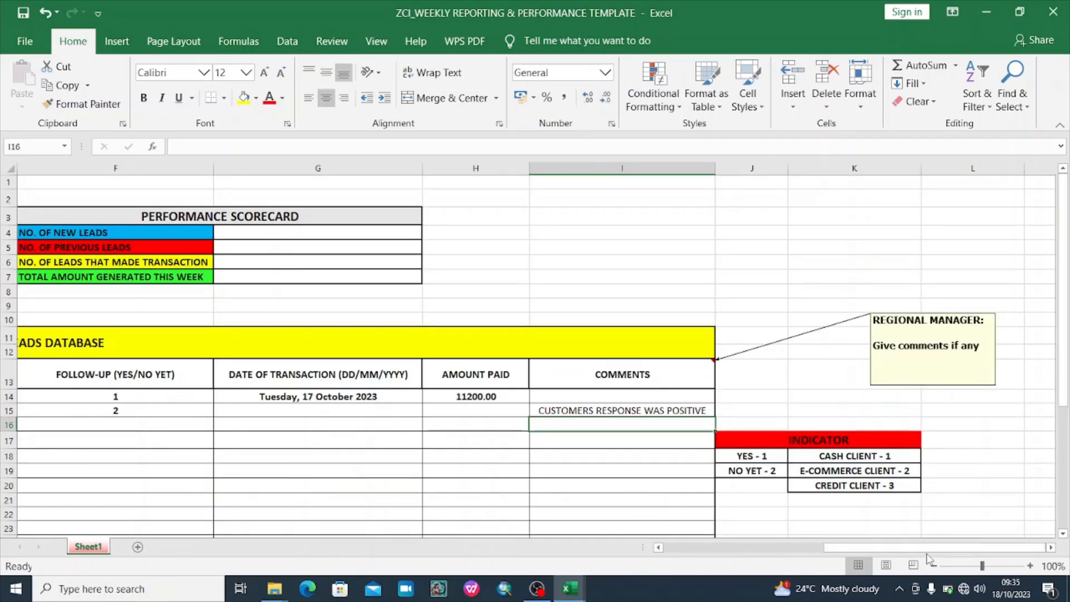
left_click_drag(933, 548, 899, 551)
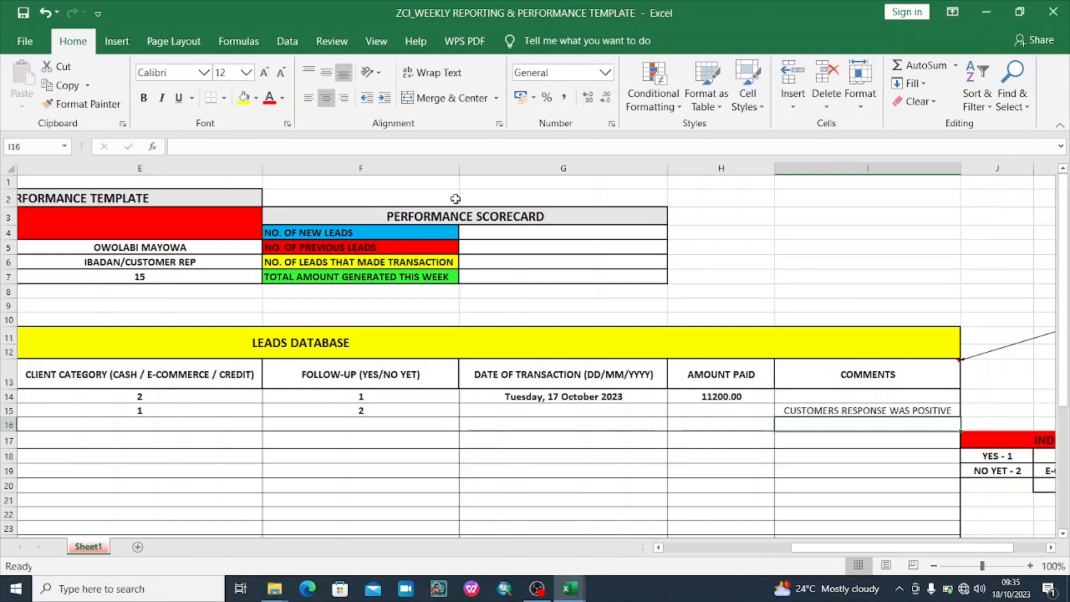
Enter 15 in cell G4 as the number of new leads
left_click(505, 233)
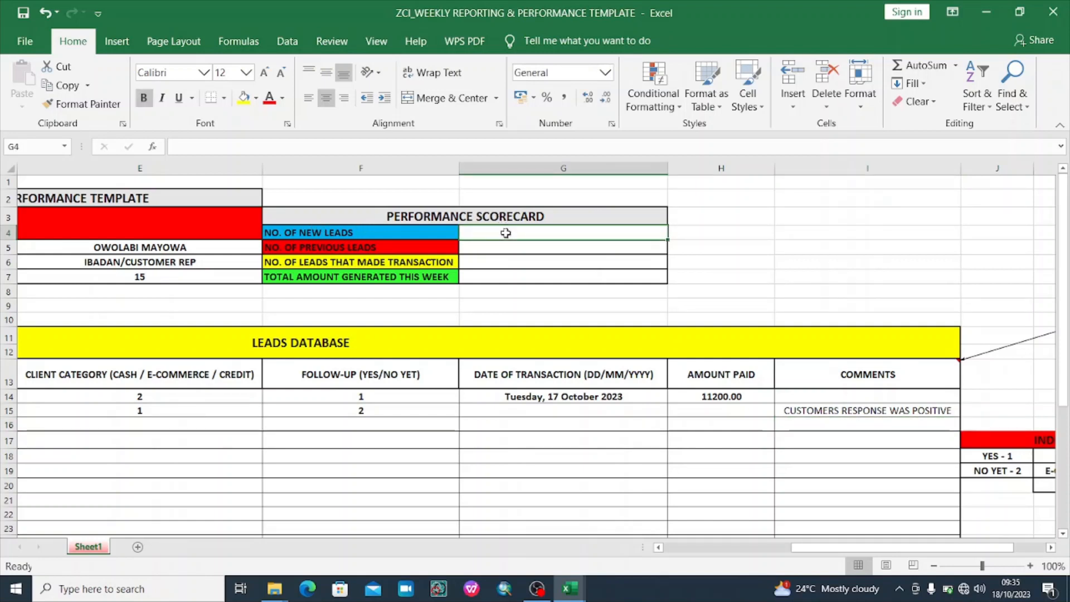
type("145")
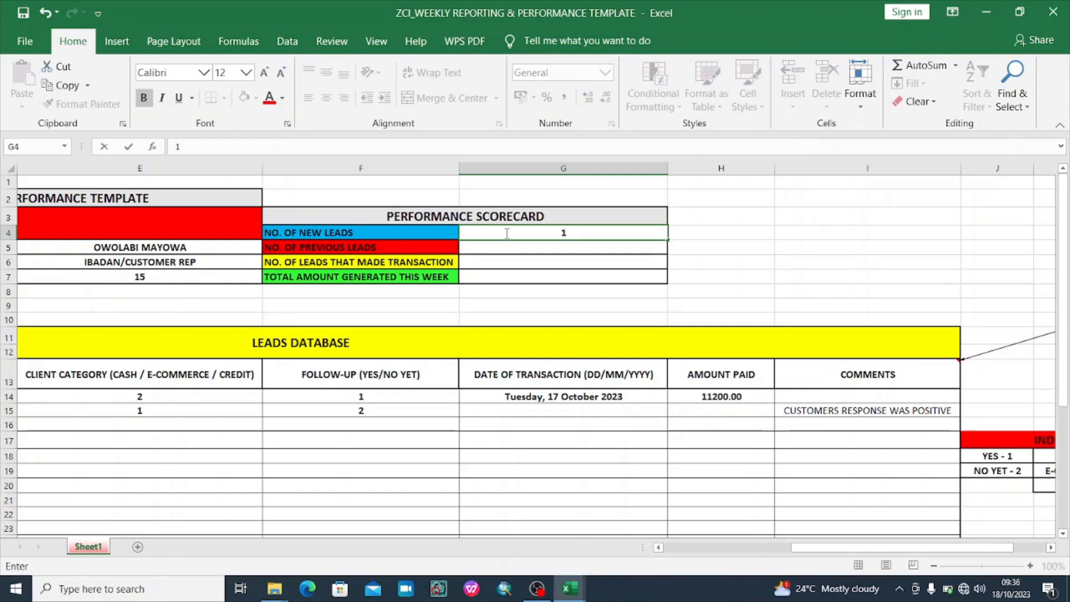
type("5")
key("Return")
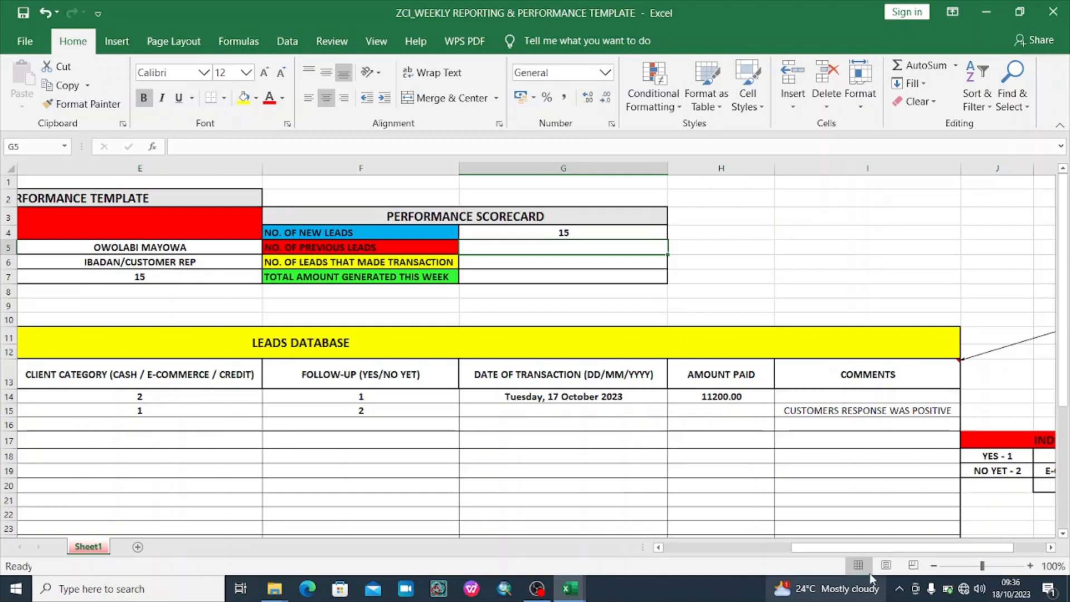
left_click_drag(841, 547, 881, 552)
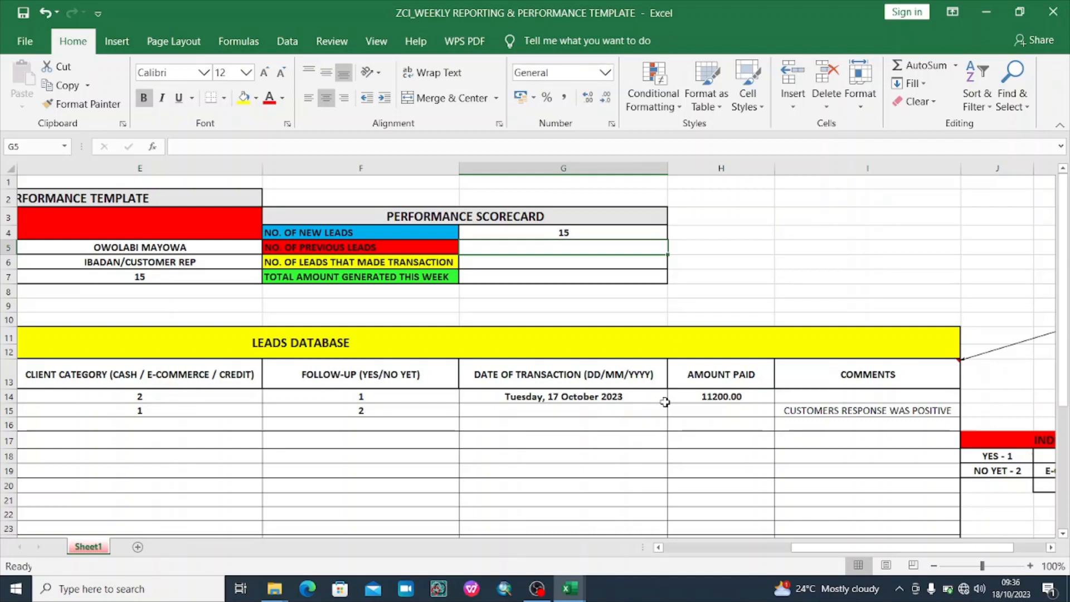
left_click(850, 409)
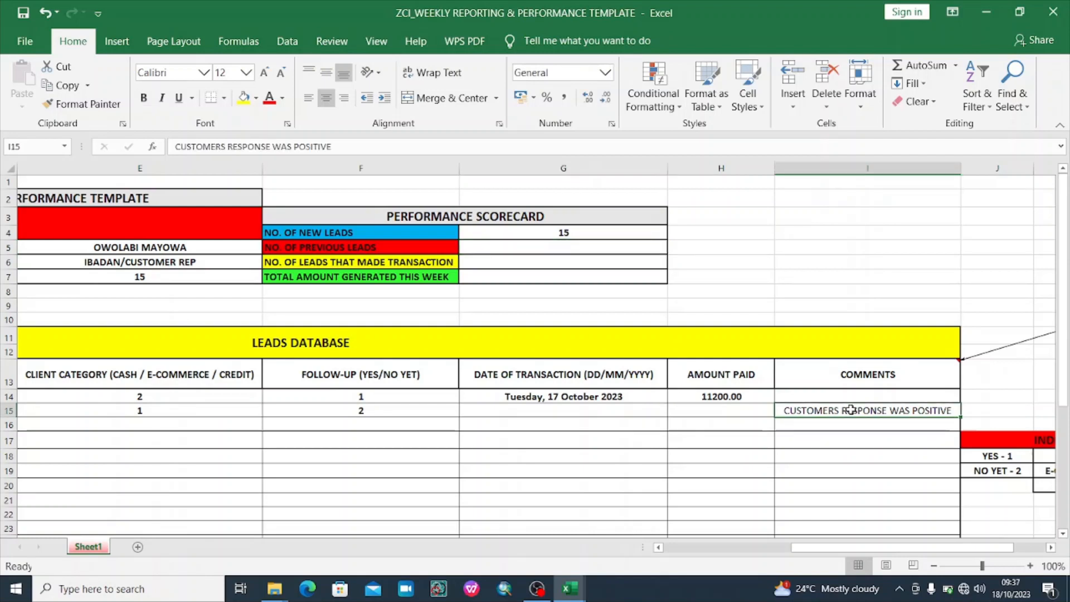
left_click(747, 415)
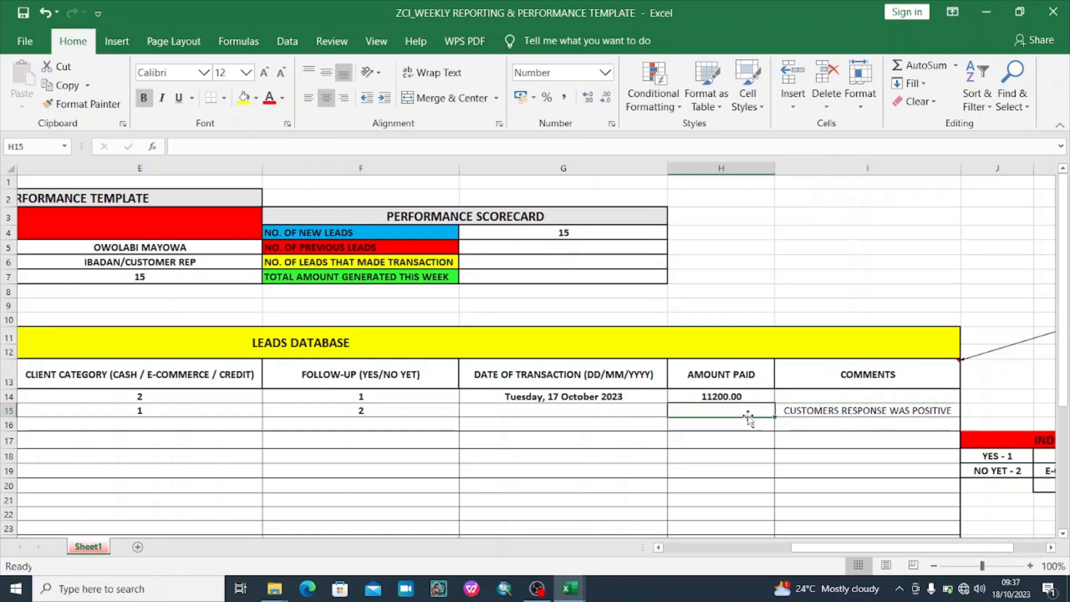
left_click(818, 410)
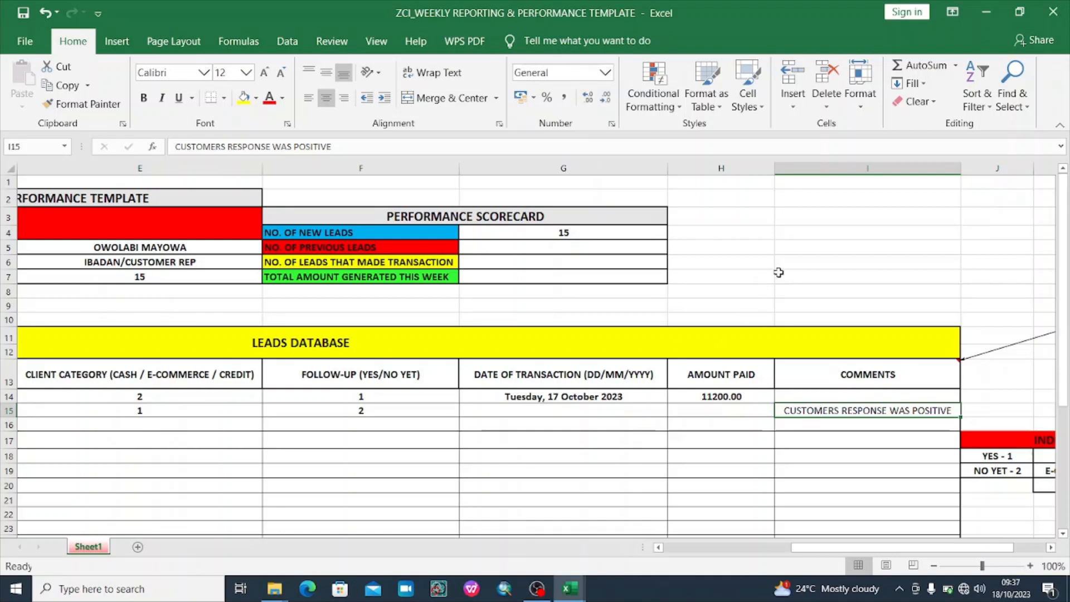
left_click(795, 266)
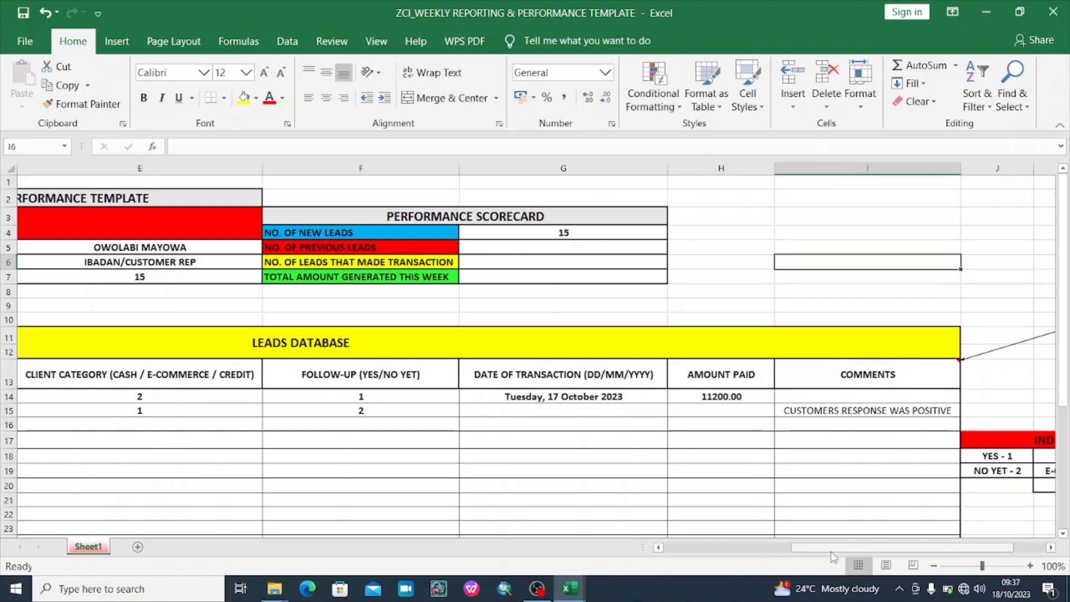
mouse_move(833, 551)
left_mouse_down()
mouse_move(707, 551)
mouse_move(834, 533)
left_mouse_up()
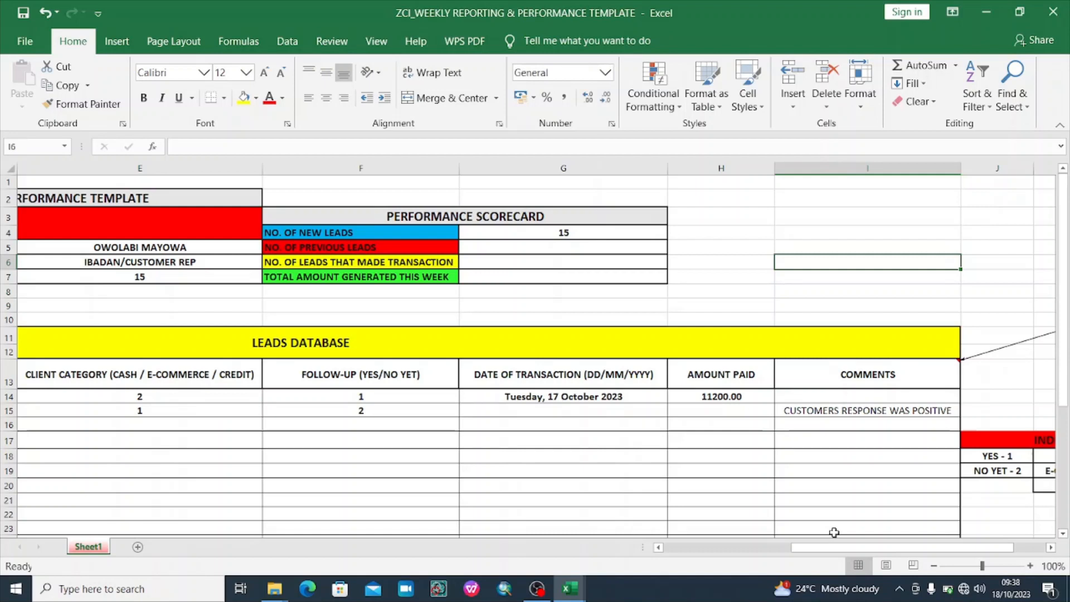
Enter 0 previous leads in G5, 1 transacting lead in G6 and 11200 in G7
left_click(575, 249)
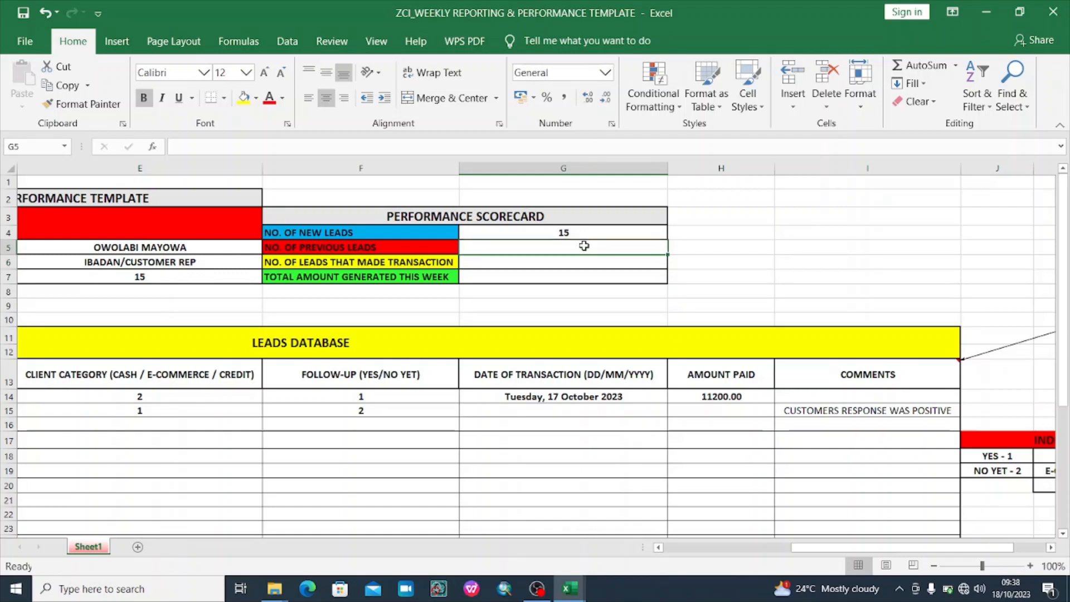
type("0")
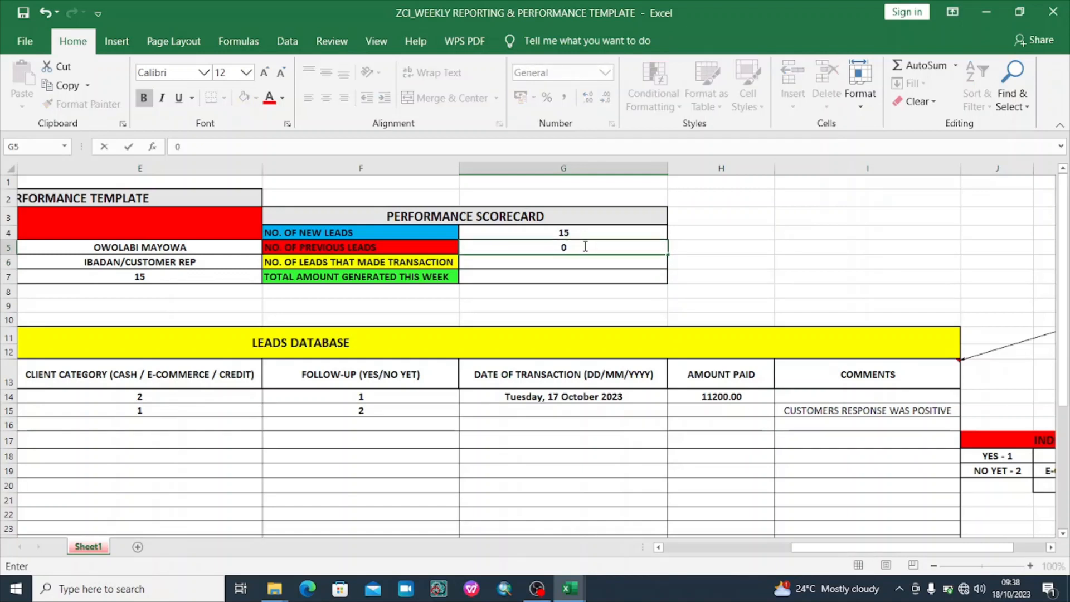
key("Return")
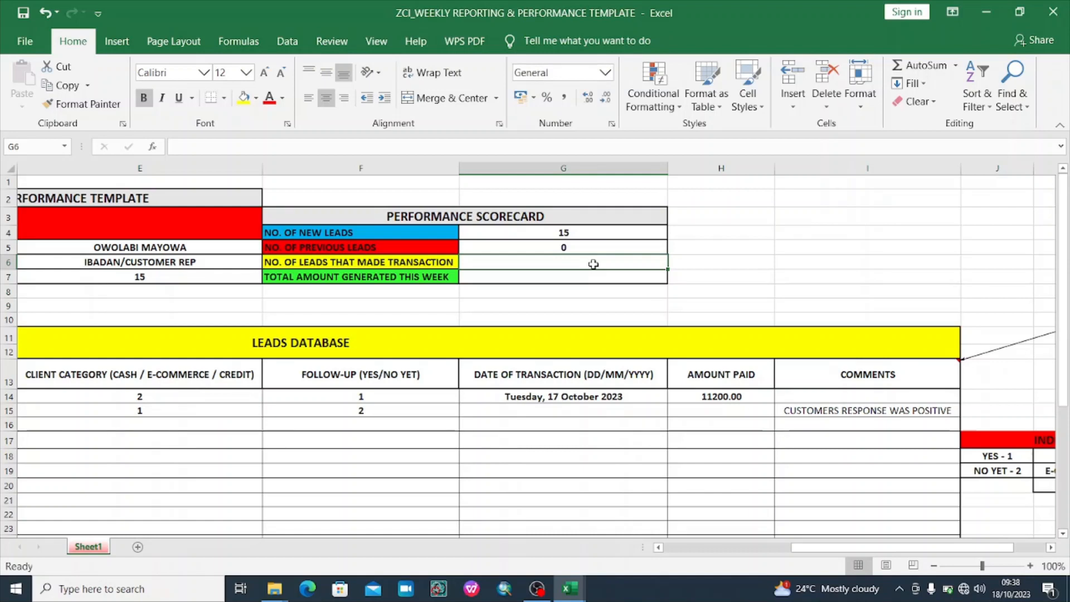
left_click(608, 247)
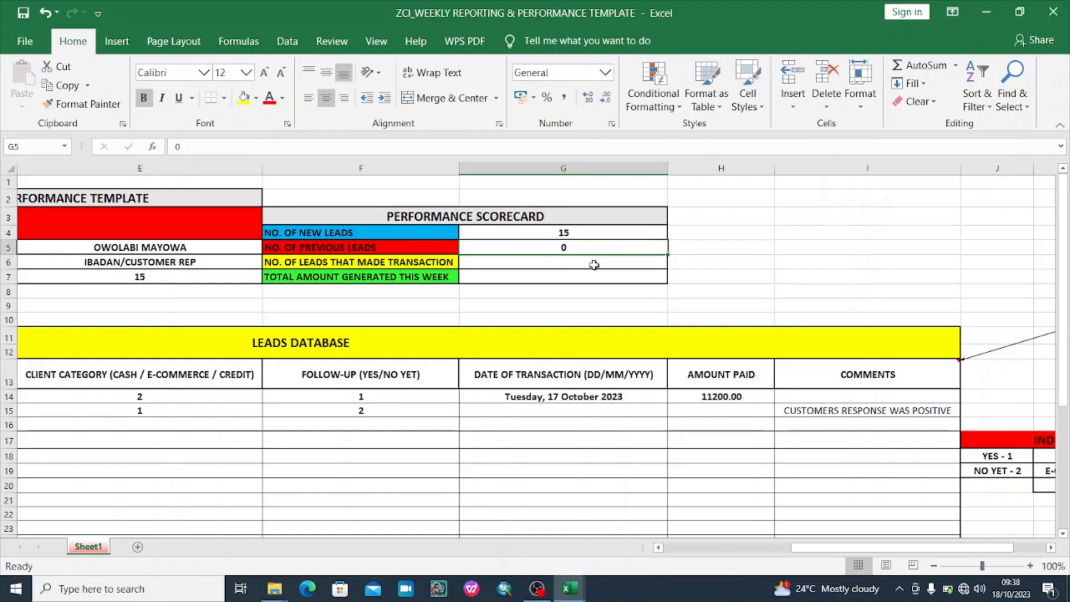
left_click(594, 265)
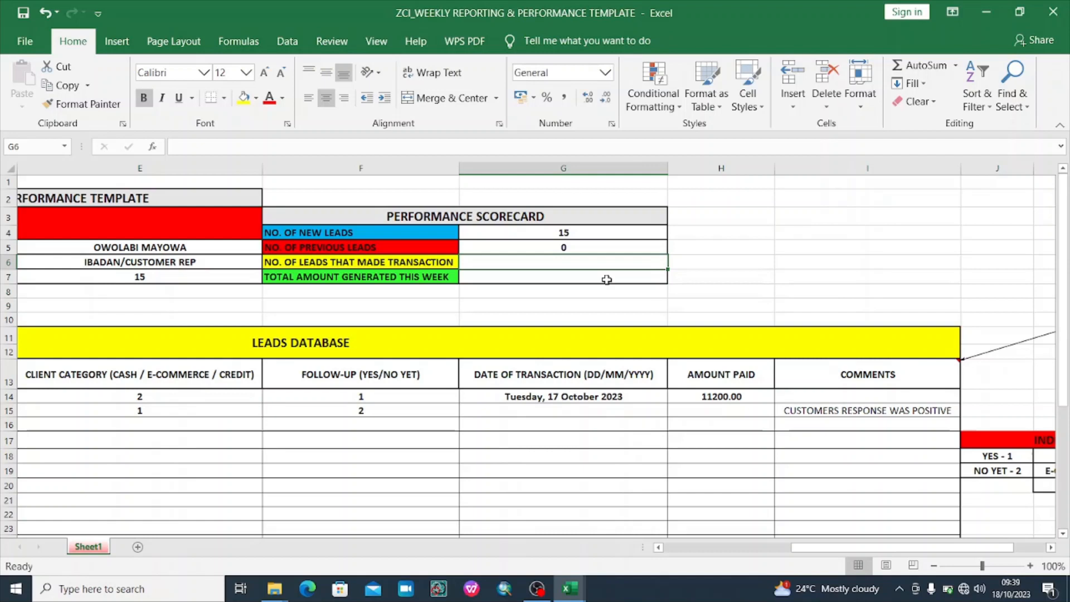
type("1")
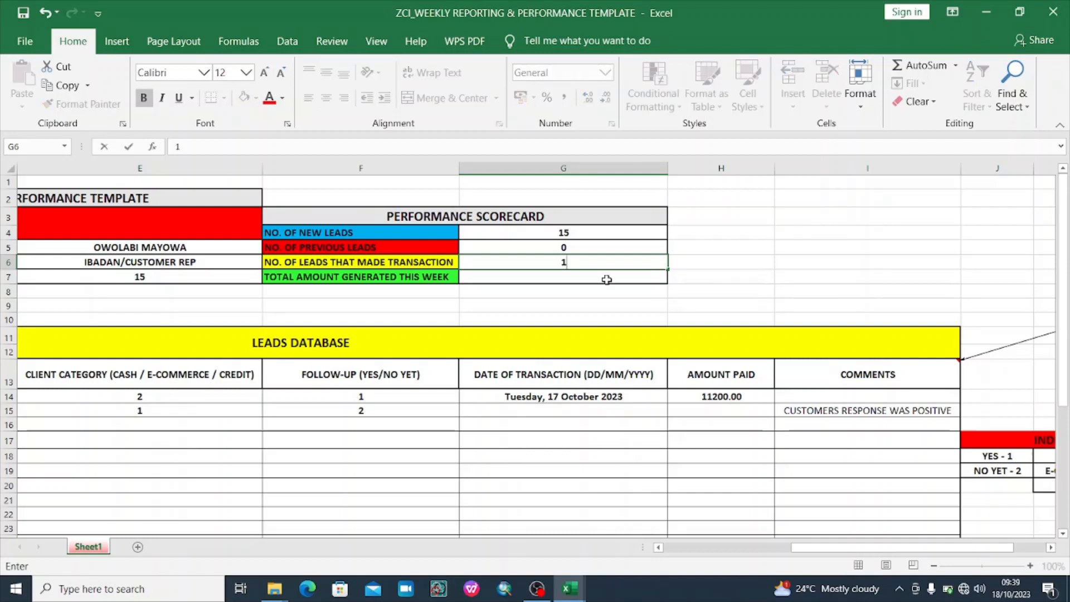
key("Return")
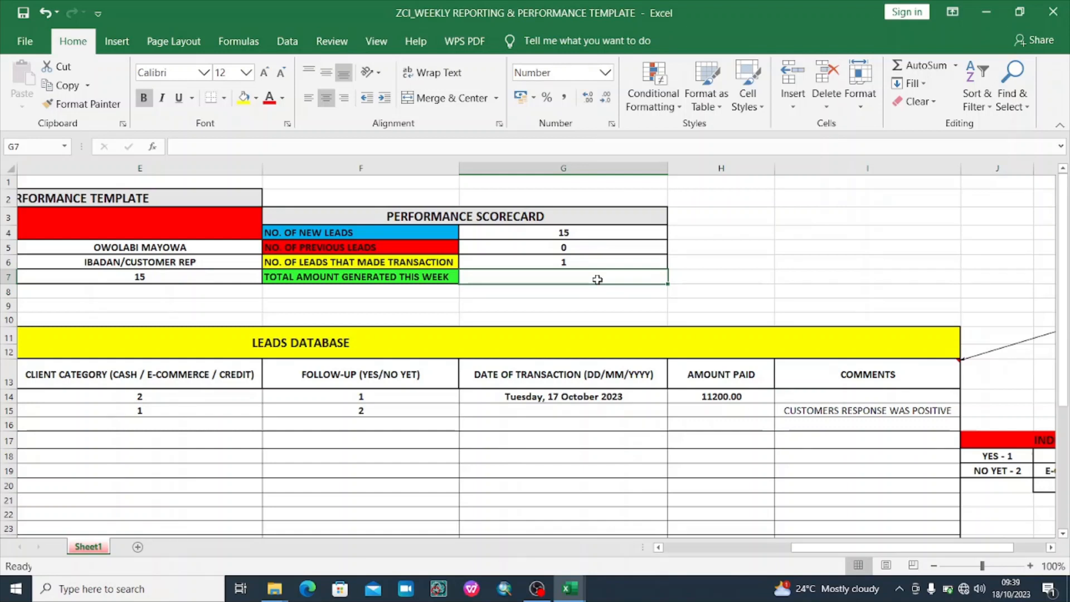
type("11200")
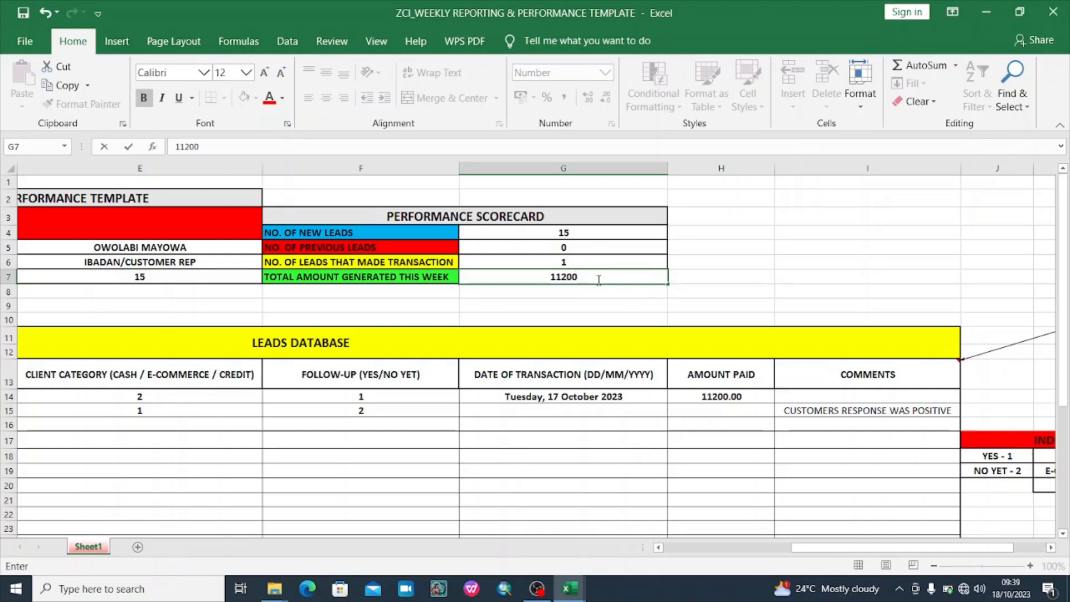
key("Return")
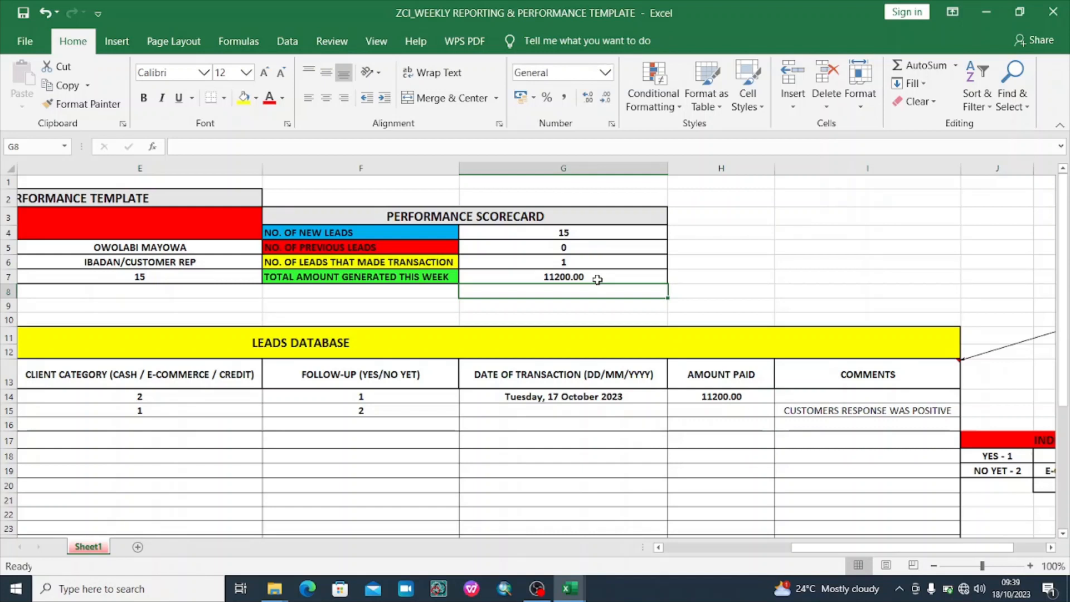
Change the first lead's amount paid in H14 from 11200.00 to 11200.50
left_click(731, 394)
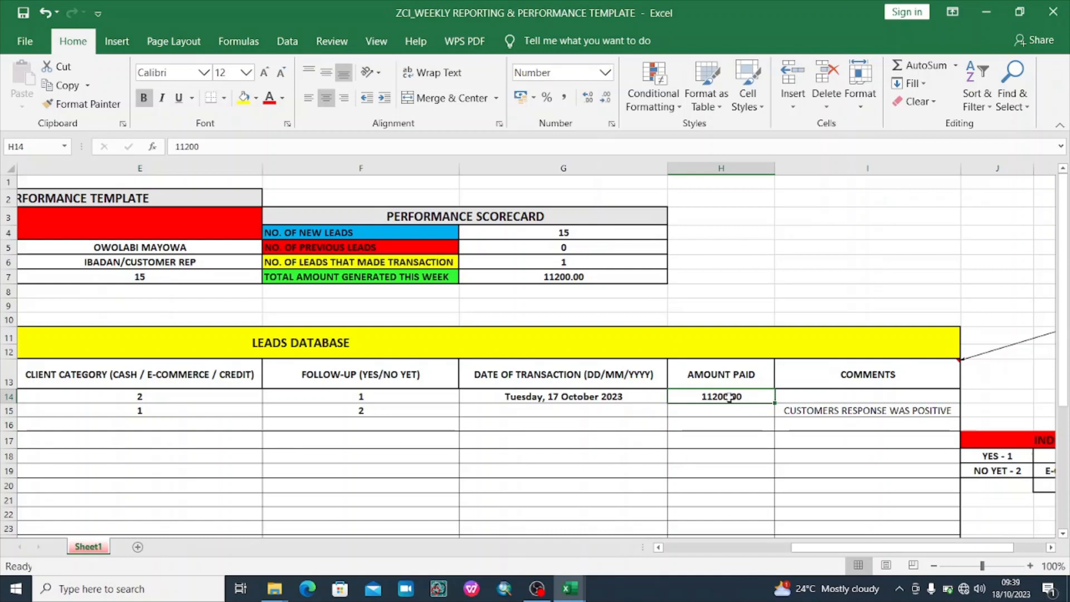
left_click(201, 147)
type(".")
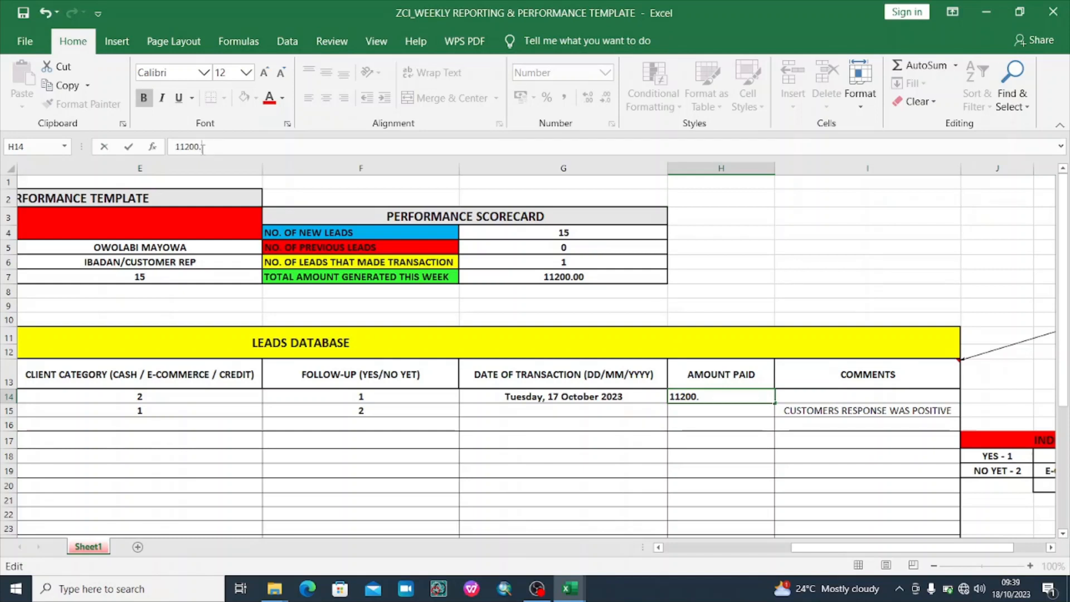
type("50")
key("Return")
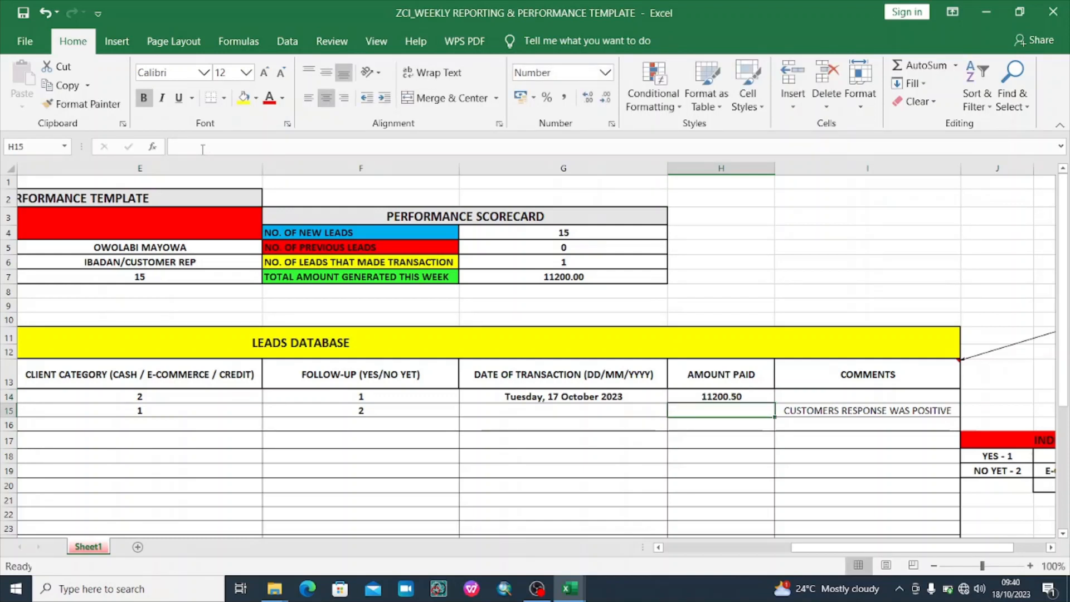
left_click(735, 398)
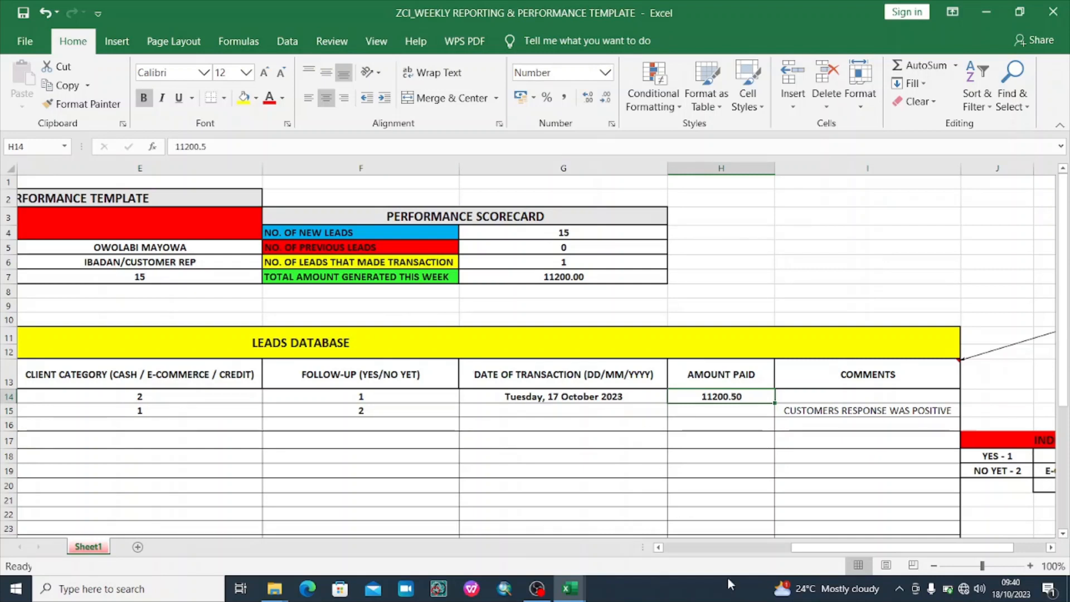
left_click_drag(820, 549, 662, 551)
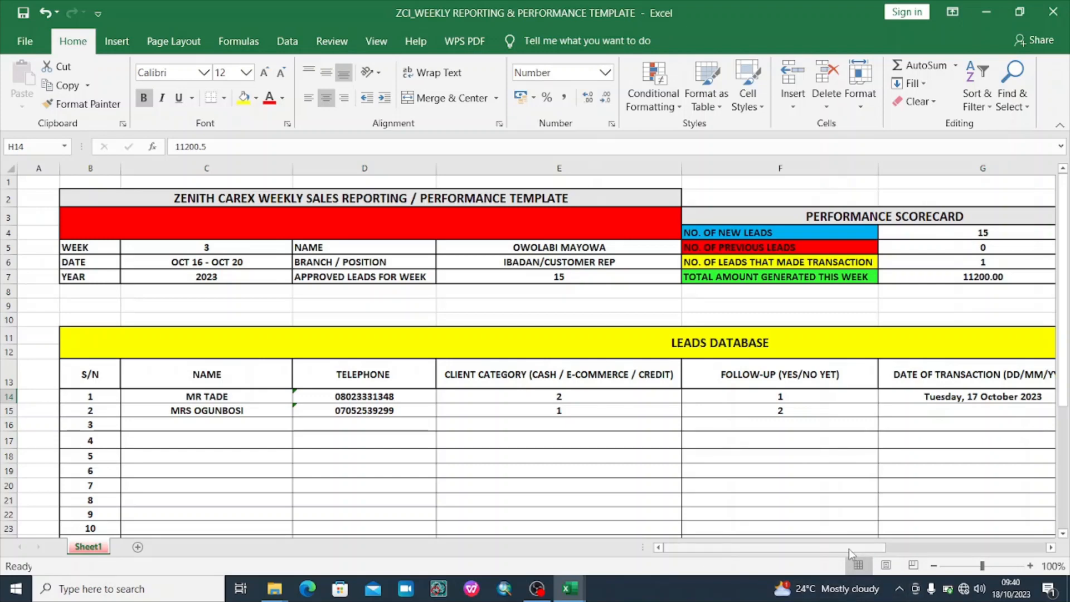
left_click_drag(848, 548, 815, 552)
mouse_move(801, 551)
left_mouse_down()
mouse_move(959, 544)
mouse_move(790, 549)
left_mouse_up()
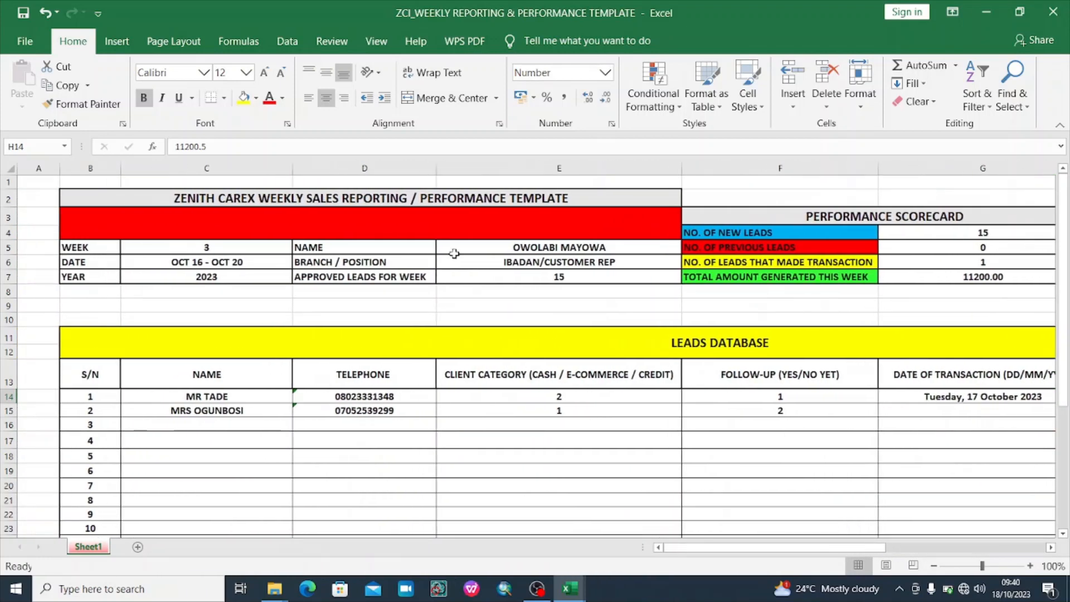
mouse_move(1066, 287)
left_mouse_down()
mouse_move(1064, 389)
mouse_move(1064, 277)
left_mouse_up()
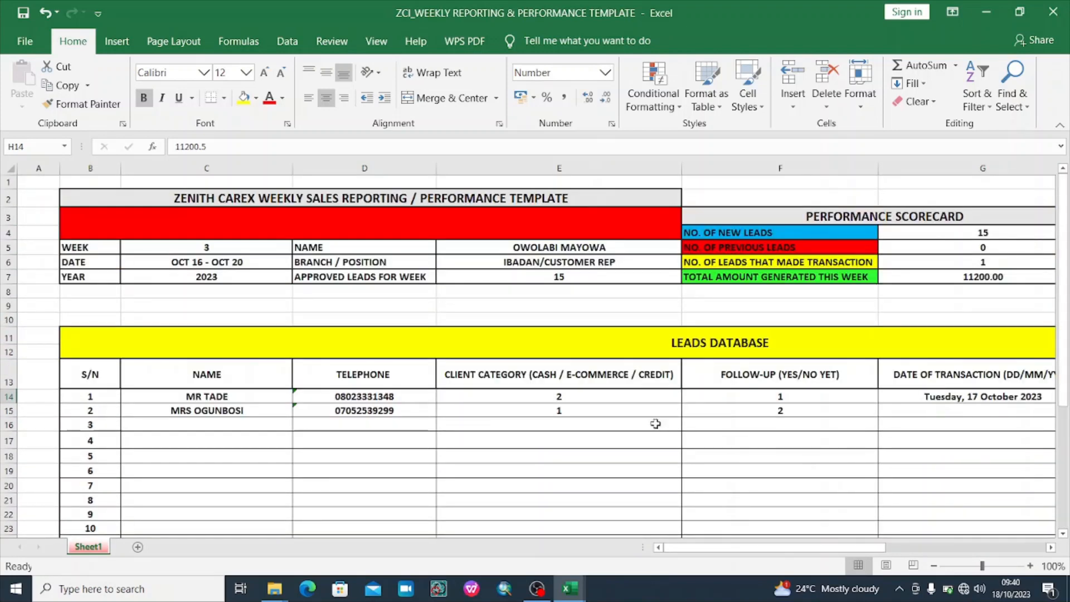
left_click_drag(708, 554, 624, 553)
left_click_drag(1064, 296, 1065, 404)
left_click(161, 432)
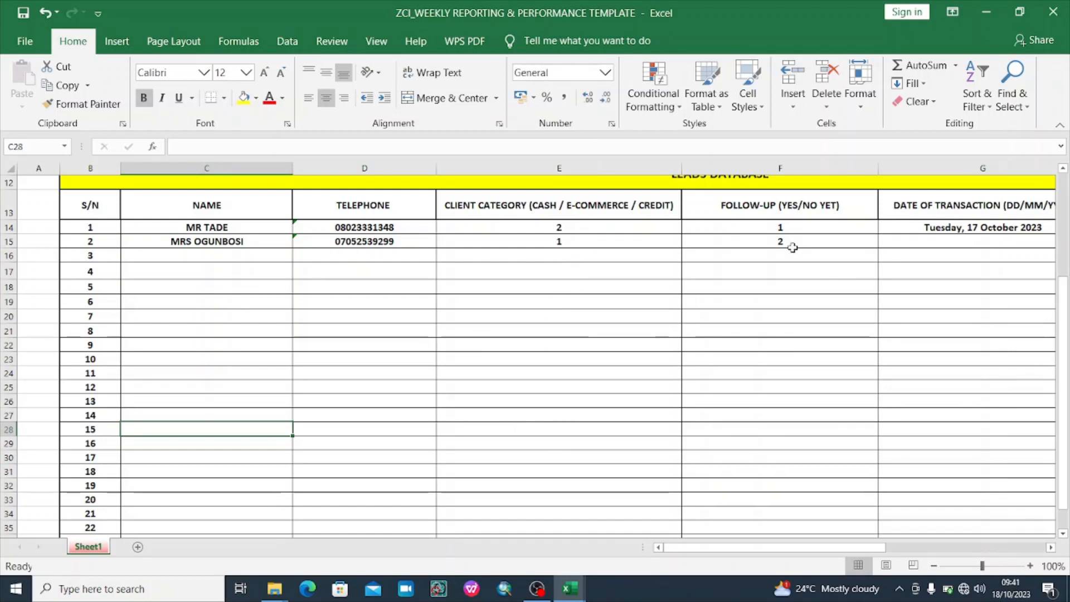
left_click_drag(1067, 413, 1067, 387)
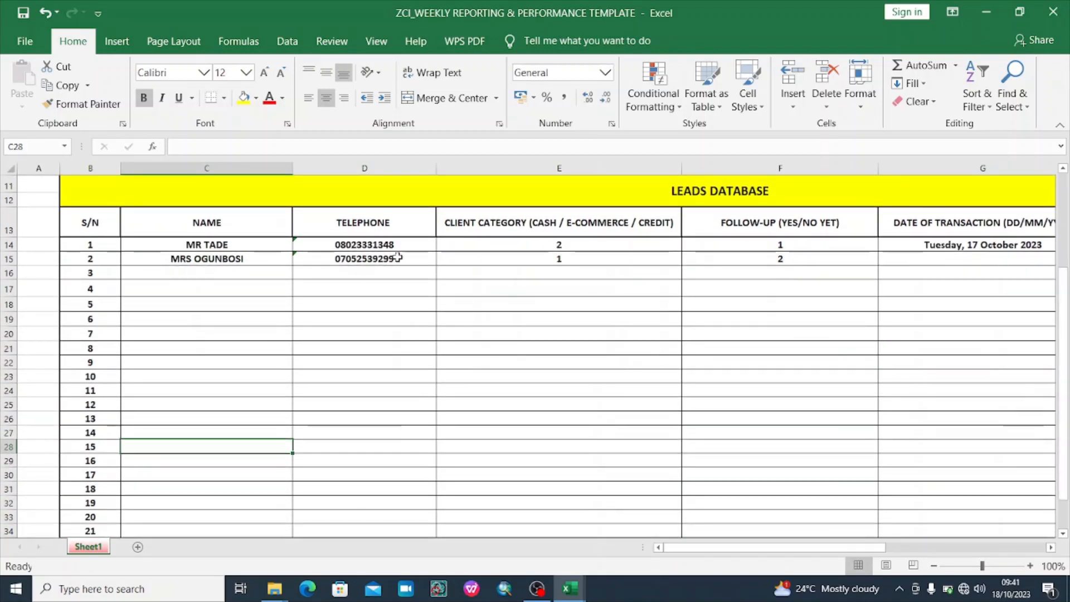
left_click(378, 272)
left_click(368, 368)
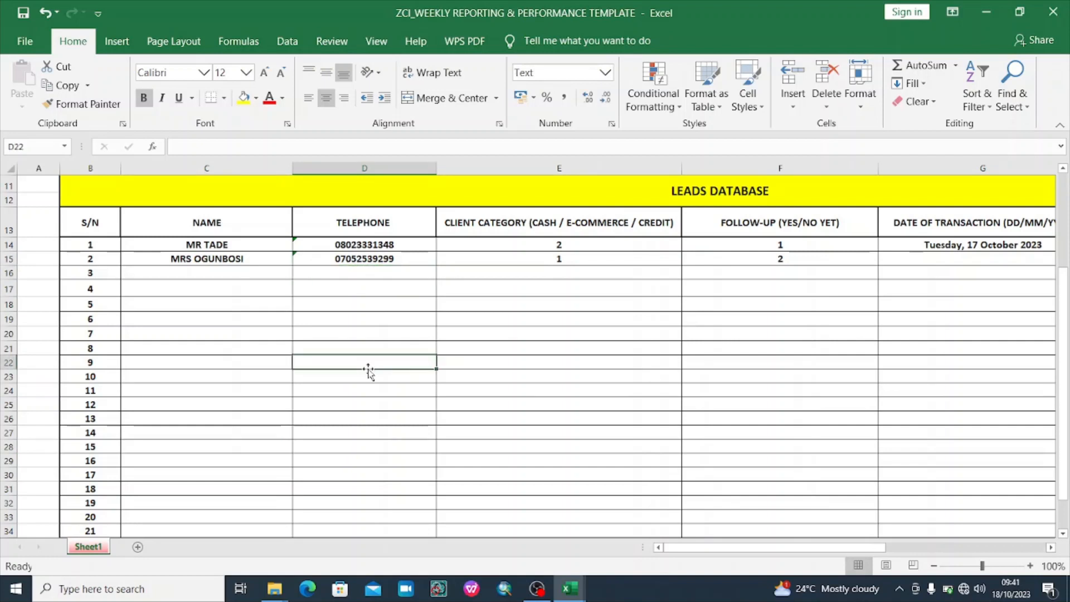
left_click(377, 390)
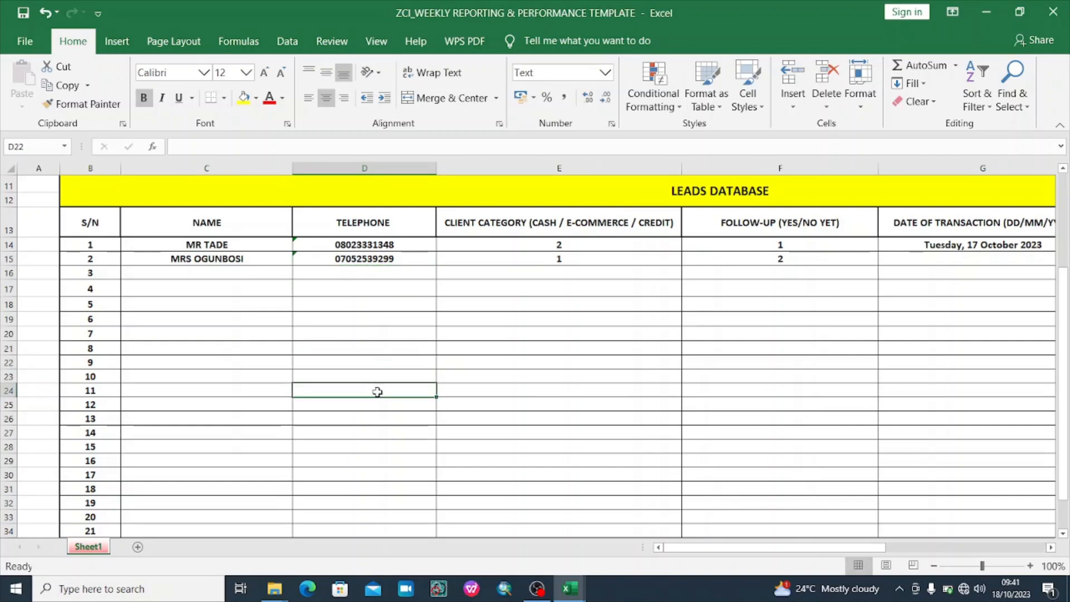
left_click(366, 471)
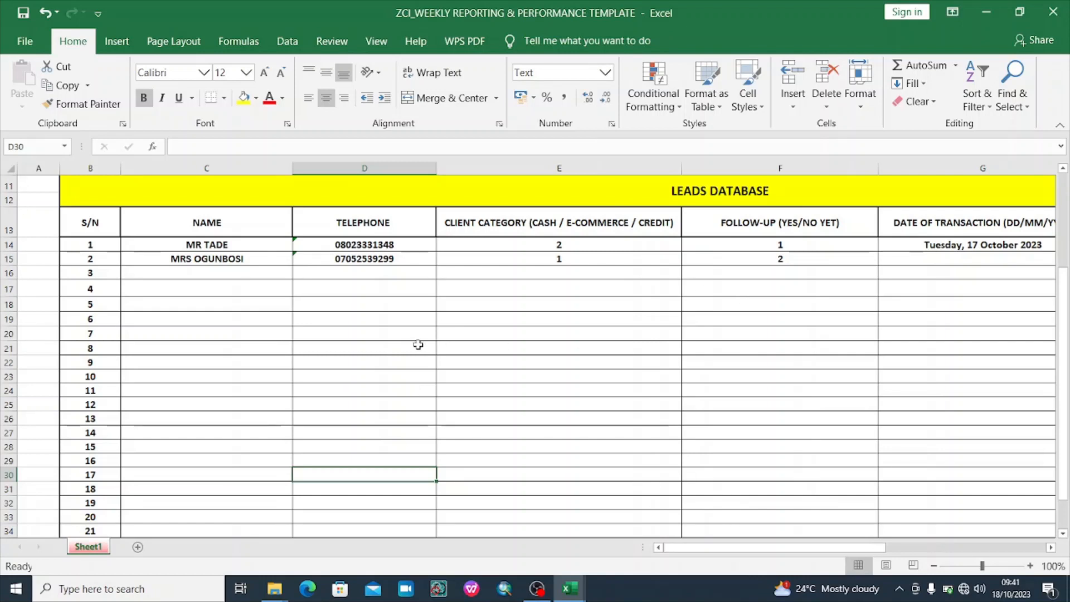
left_click_drag(777, 548, 811, 549)
left_click_drag(1068, 356, 1068, 226)
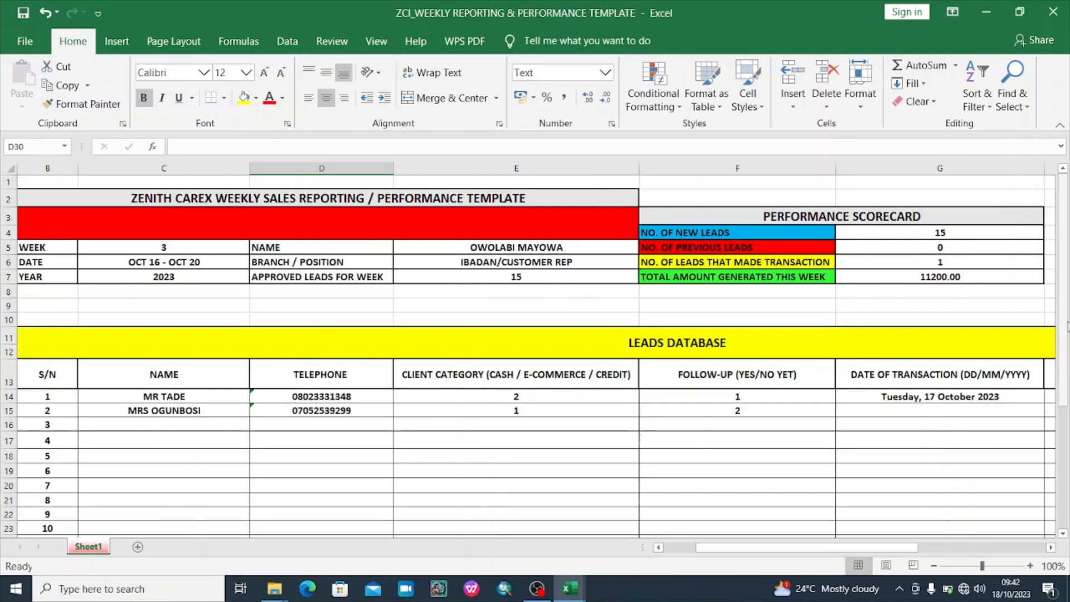
left_click_drag(1067, 327, 1066, 189)
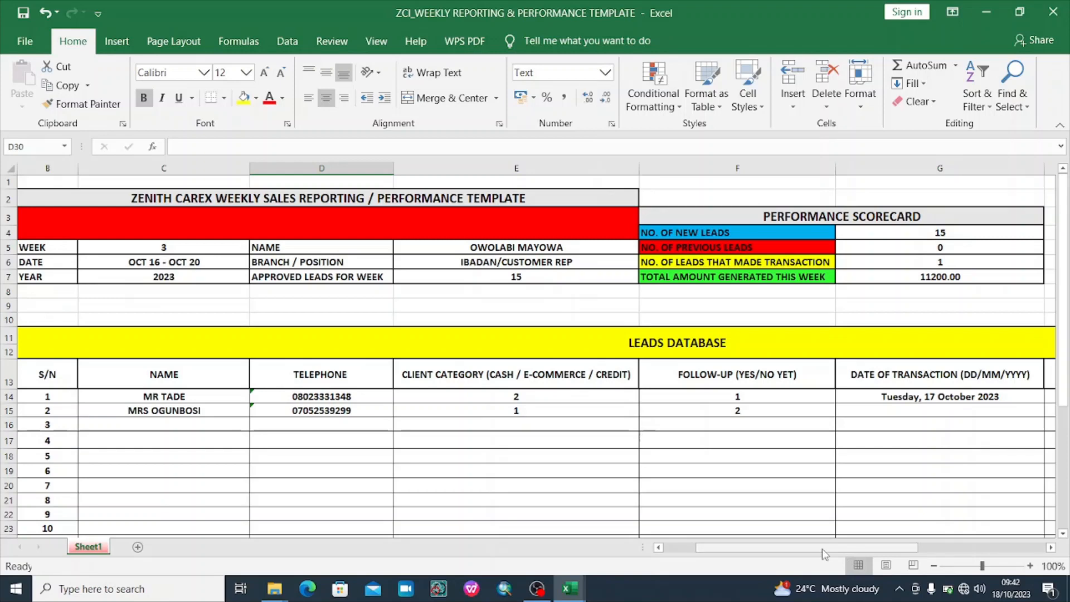
left_click_drag(823, 549, 920, 552)
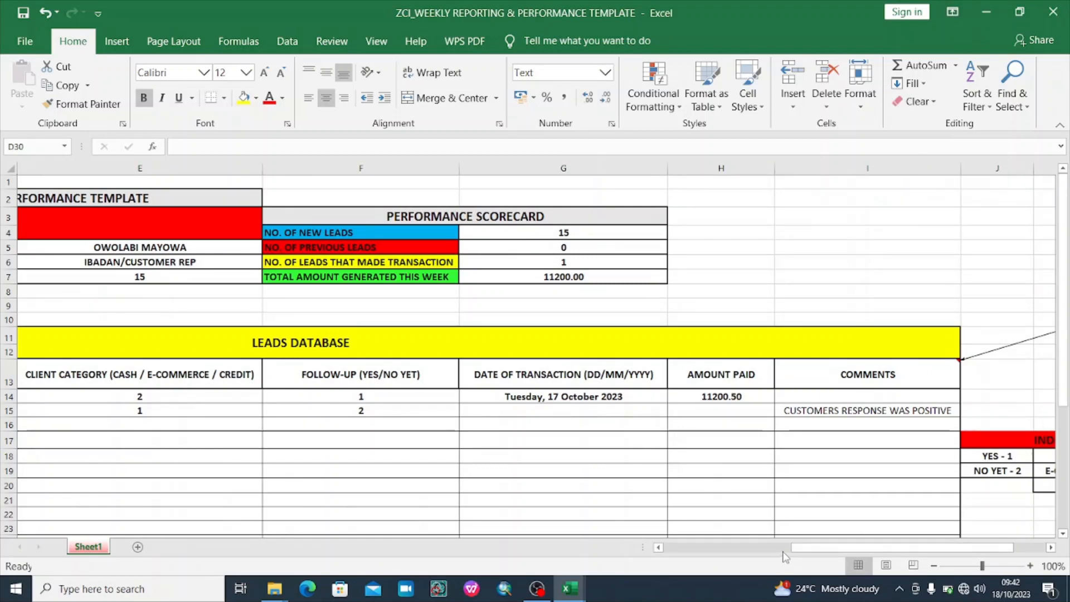
left_click_drag(821, 553, 771, 545)
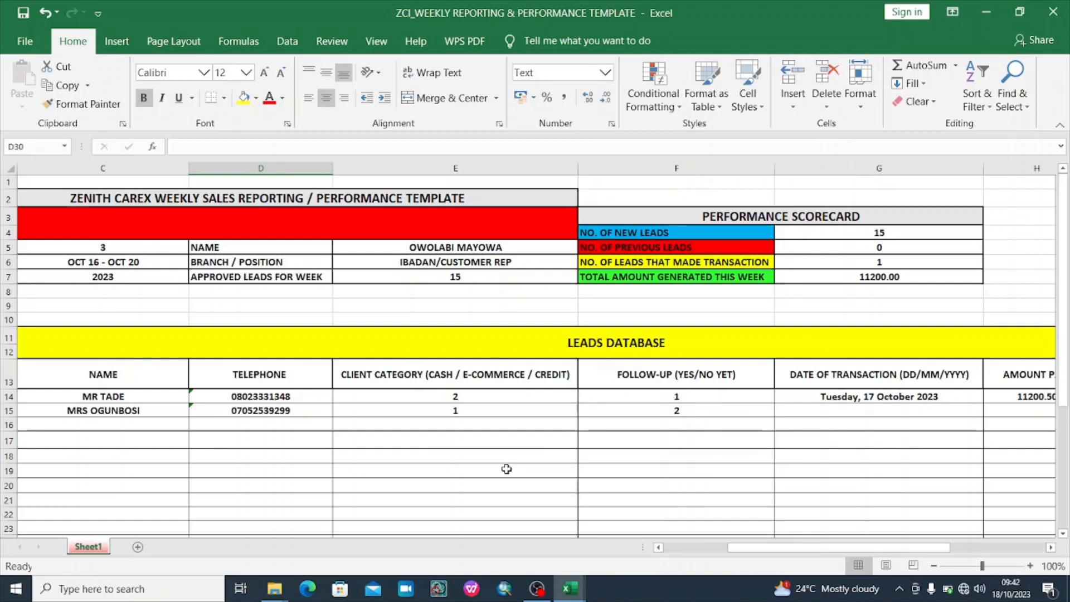
left_click_drag(747, 555, 785, 552)
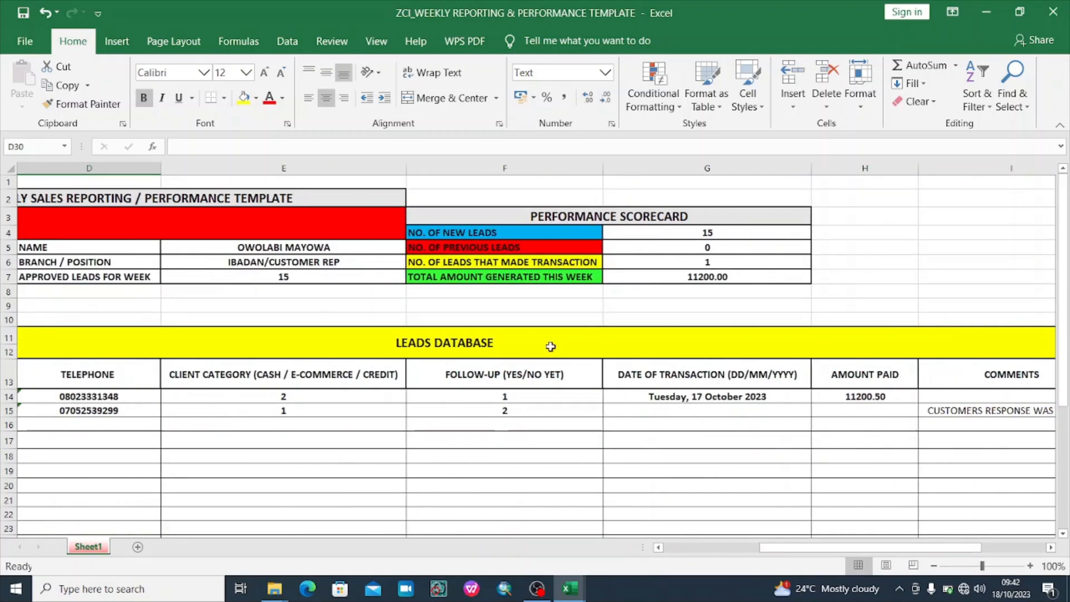
left_click(750, 250)
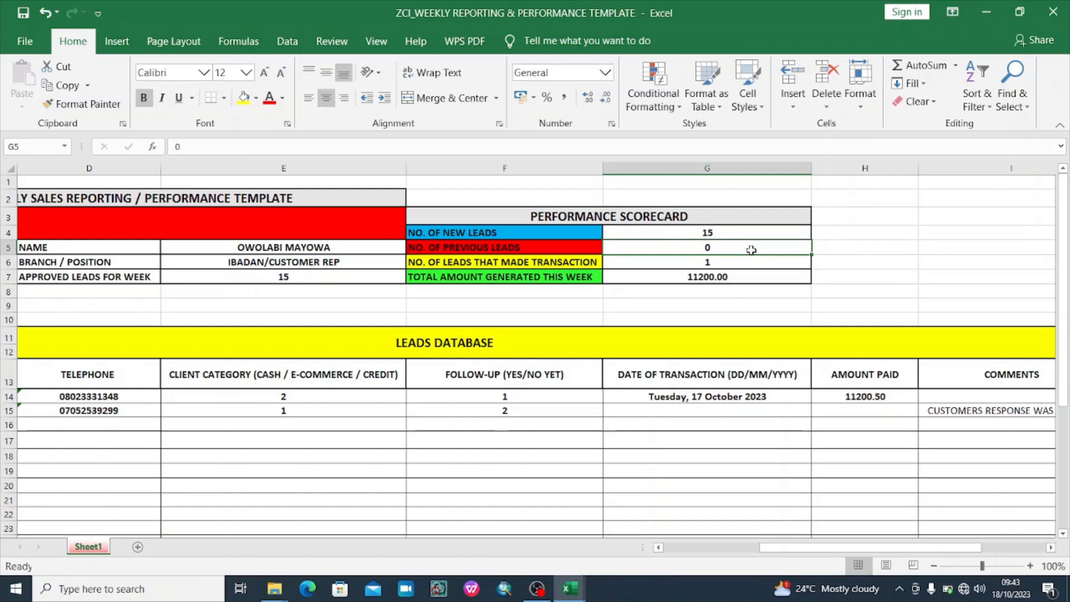
Change the previous leads figure in G5 from 0 to 5
left_click(748, 261)
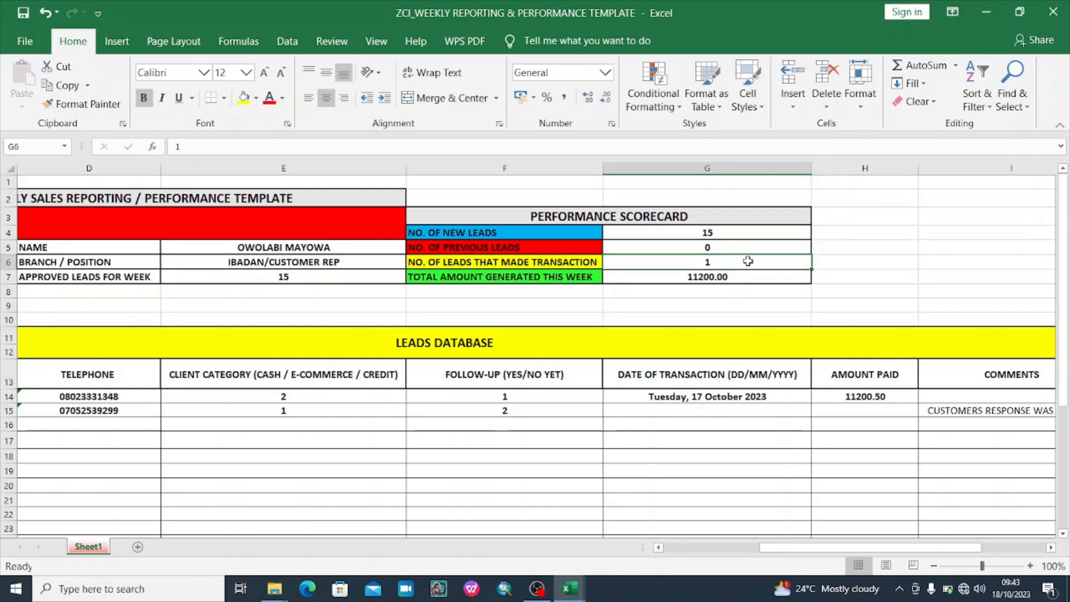
left_click(740, 249)
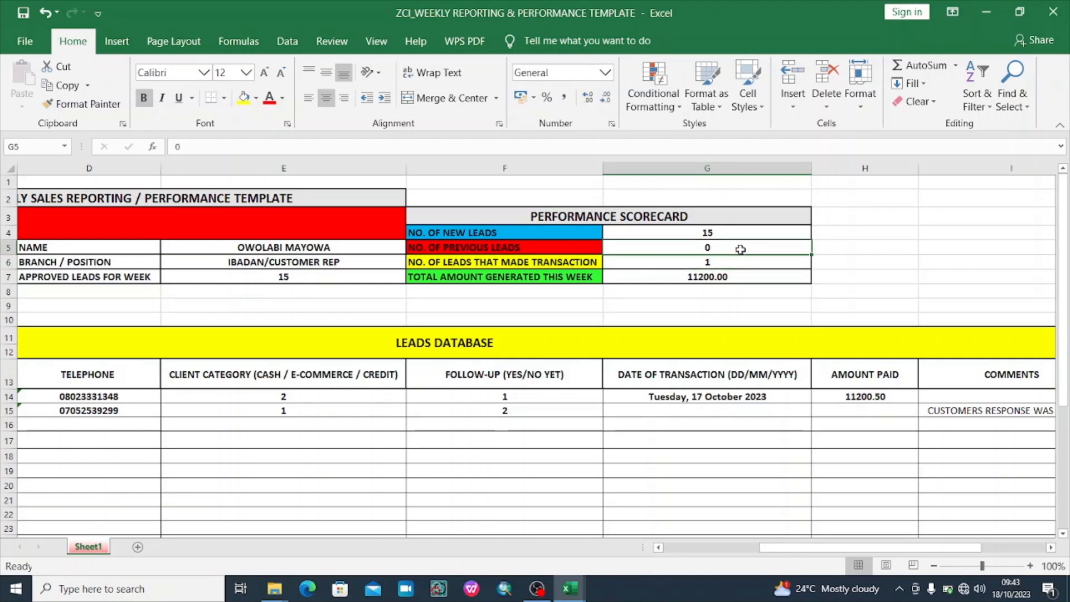
type("5")
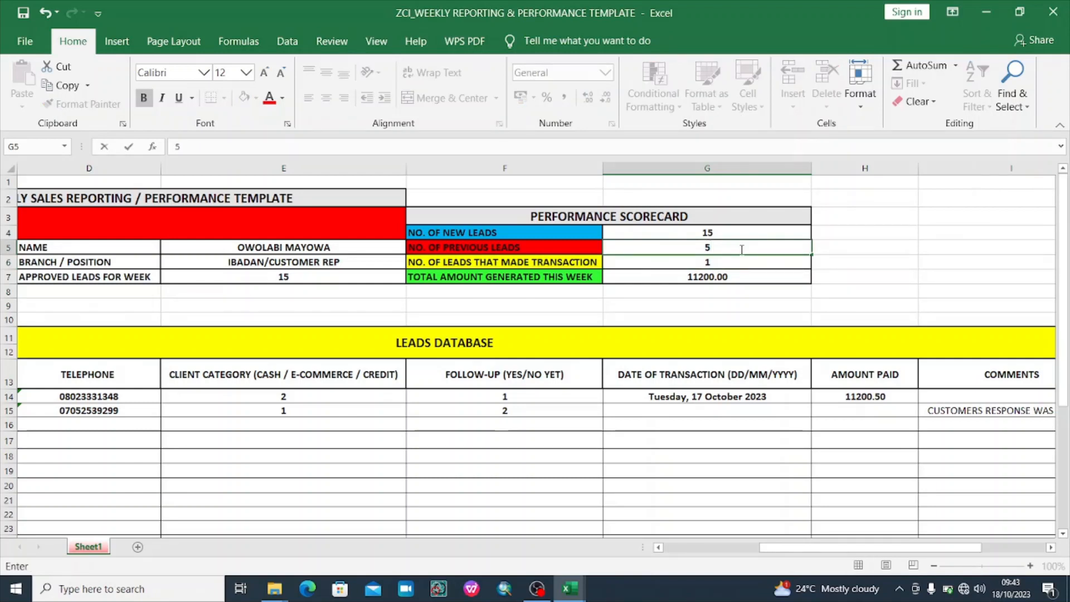
left_click(904, 246)
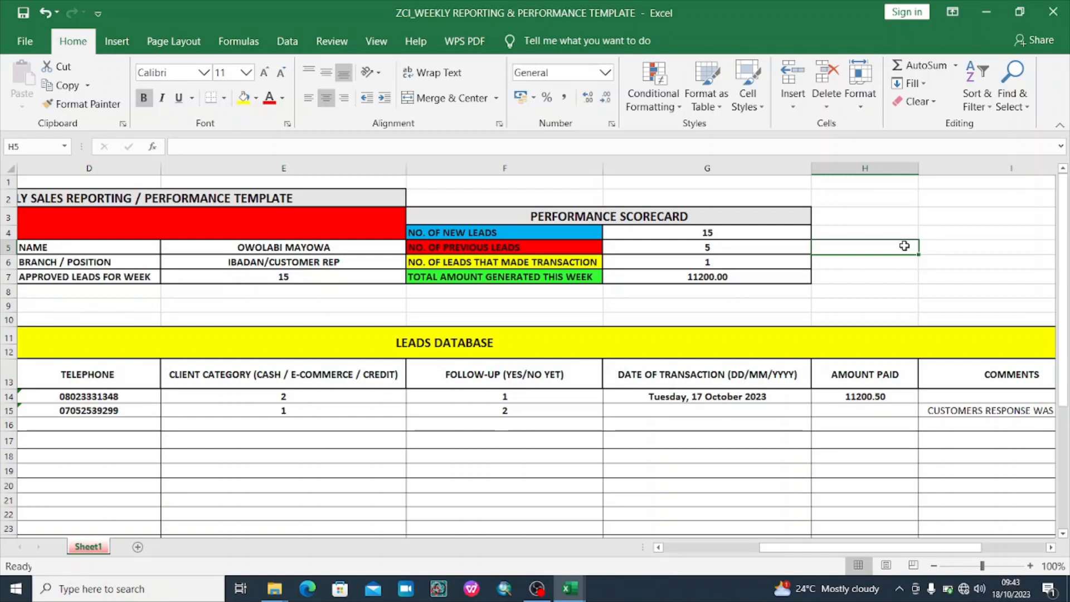
left_click(724, 246)
left_click(742, 233)
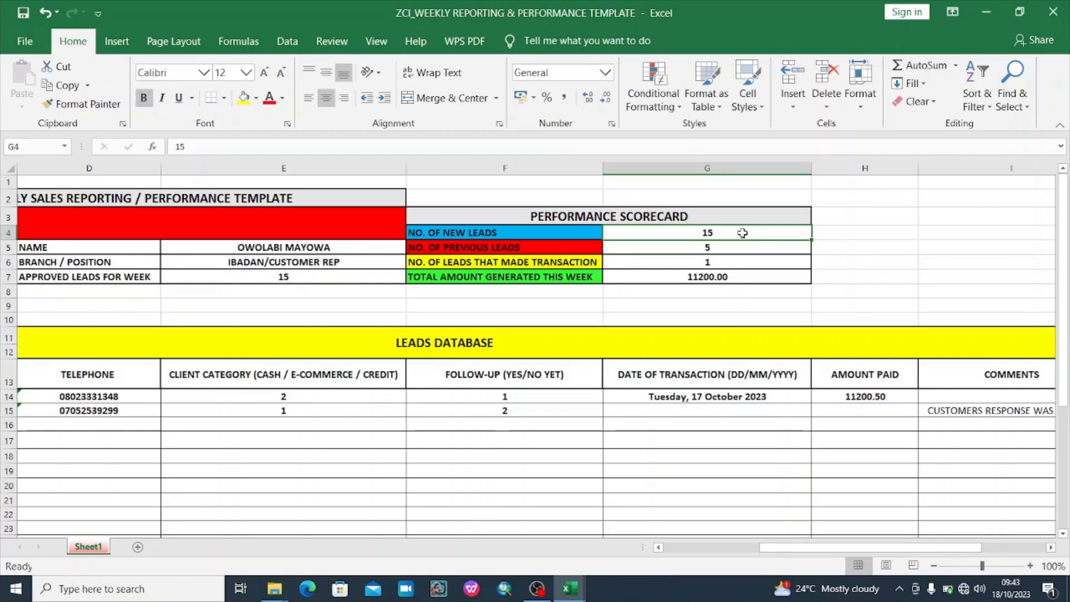
Replace the new leads figure in G4 with 10
type("10")
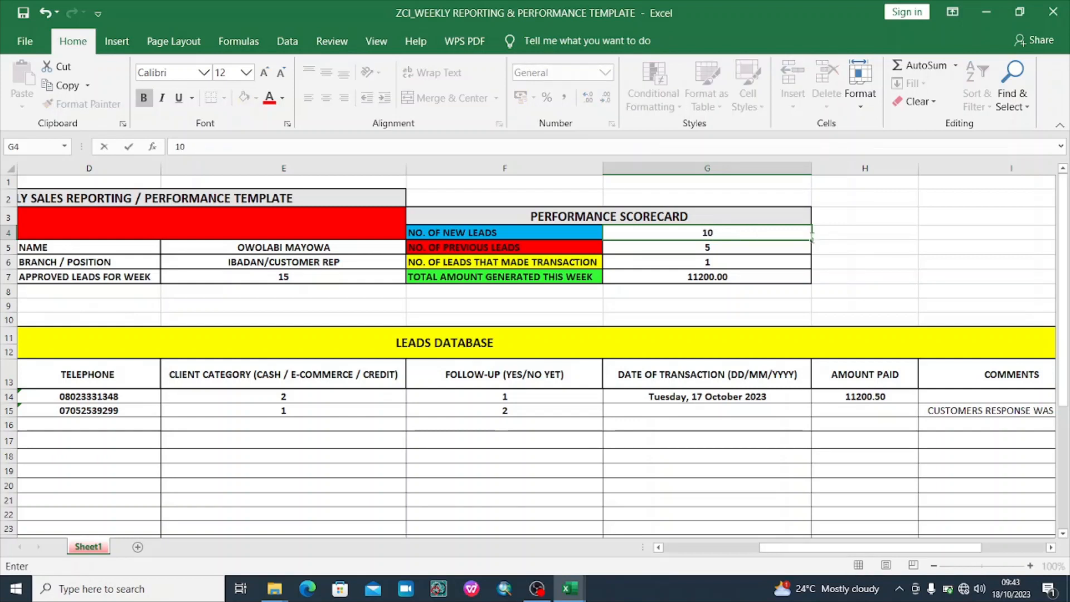
left_click(898, 249)
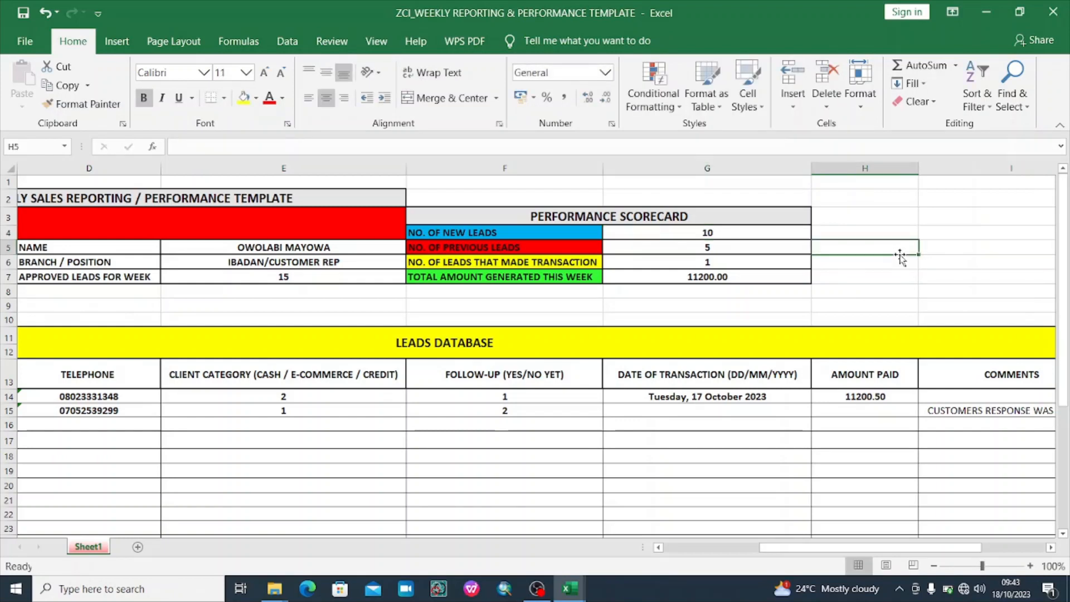
left_click(933, 249)
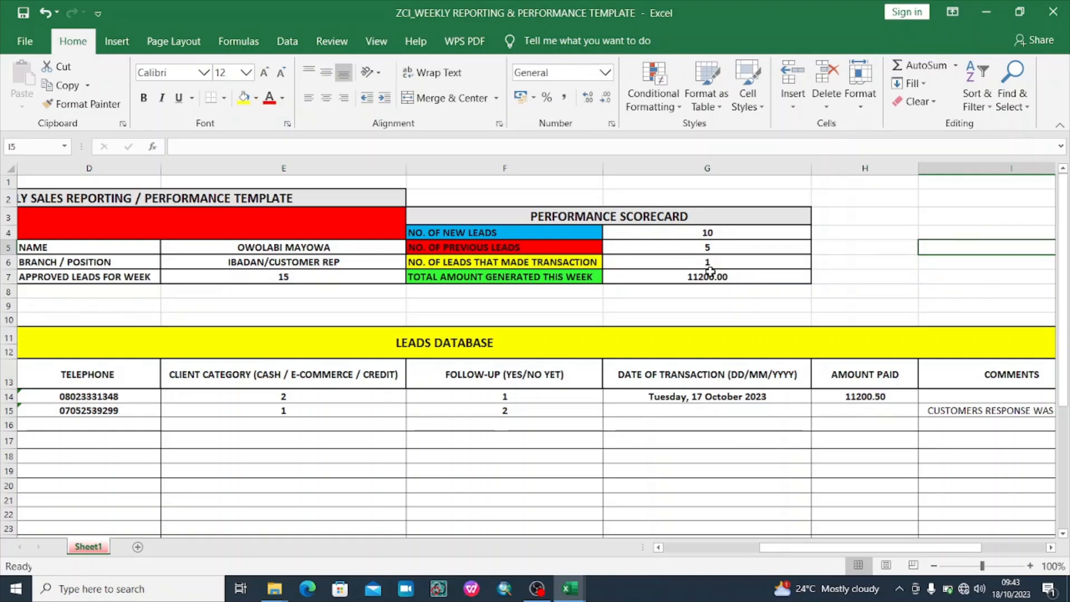
left_click(743, 233)
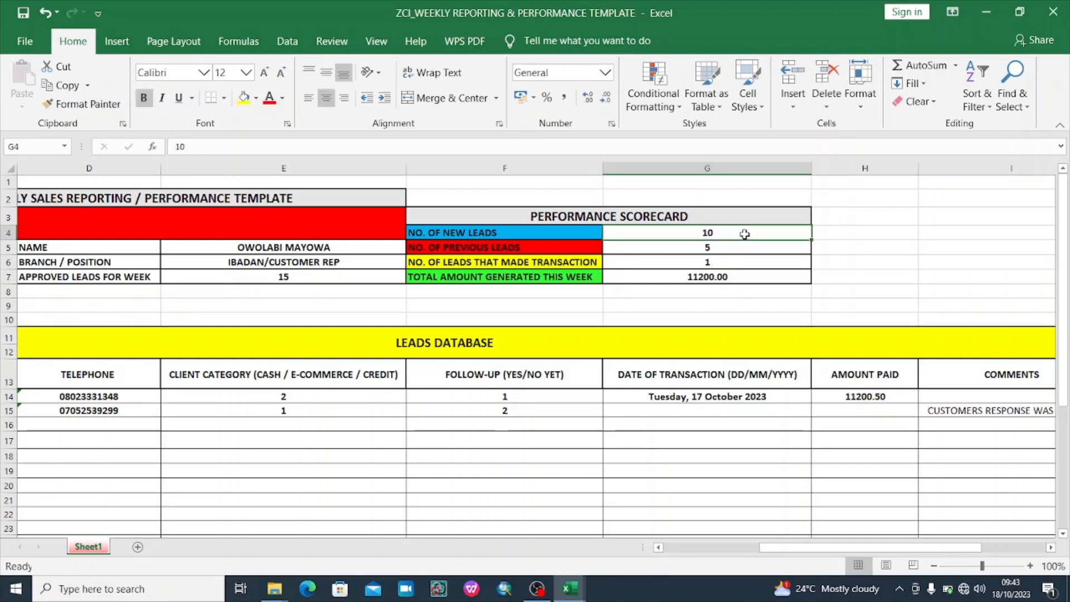
left_click(857, 287)
left_click(948, 236)
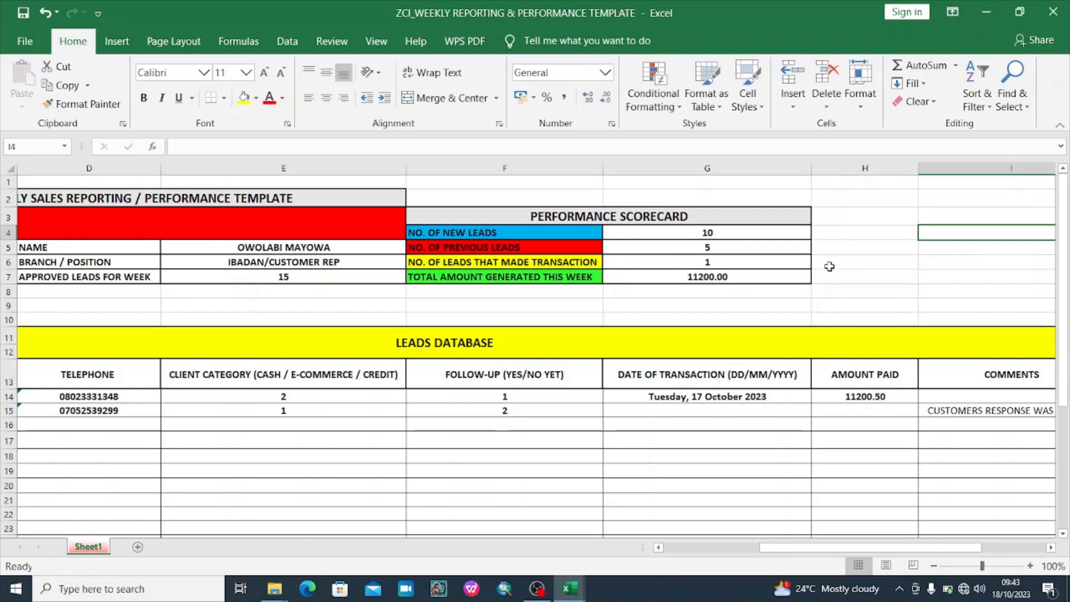